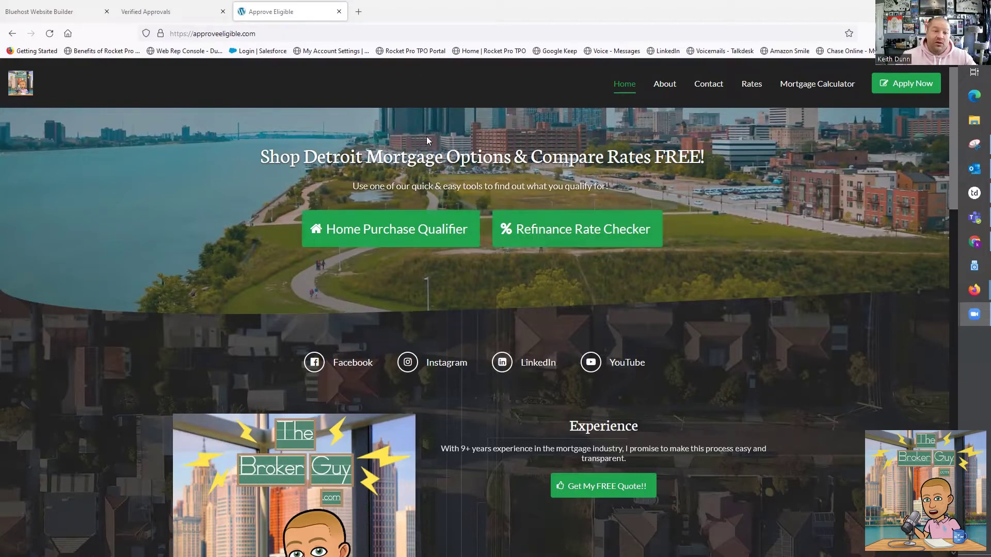
# Compare the live Verified Approvals homepage with Approve Eligible, then go back to the Website Builder tab
pyautogui.click(155, 12)
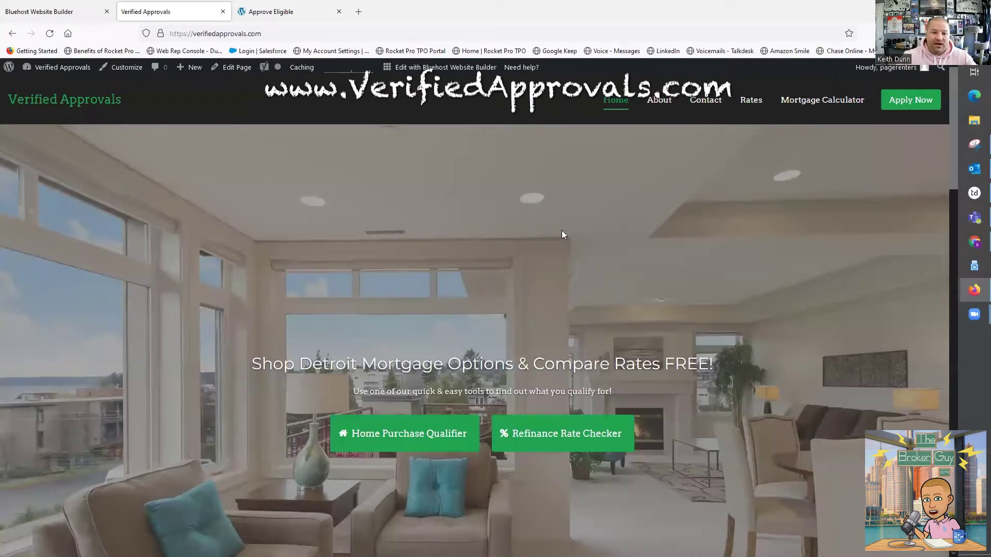
pyautogui.scroll(-6, 357, 207)
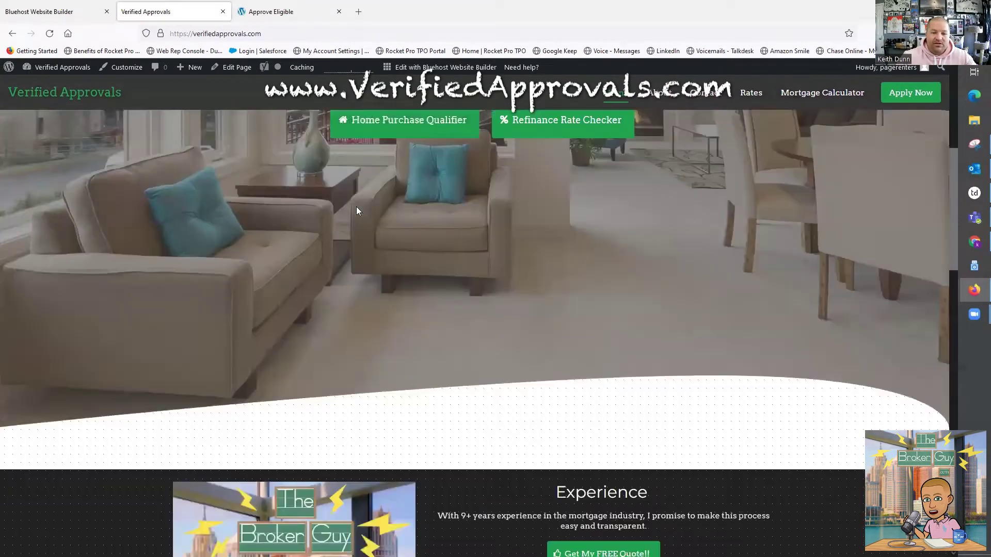
pyautogui.scroll(6, 357, 211)
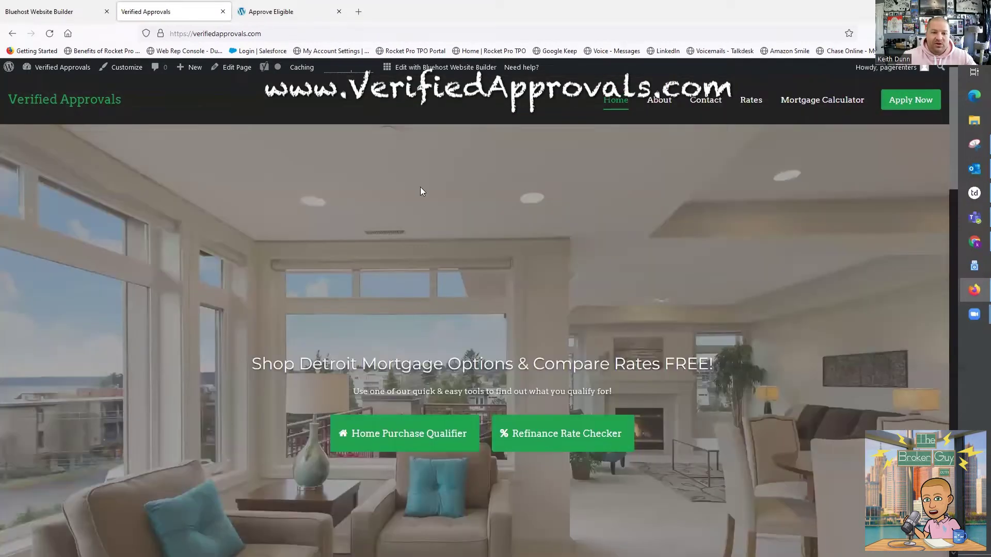
pyautogui.click(278, 12)
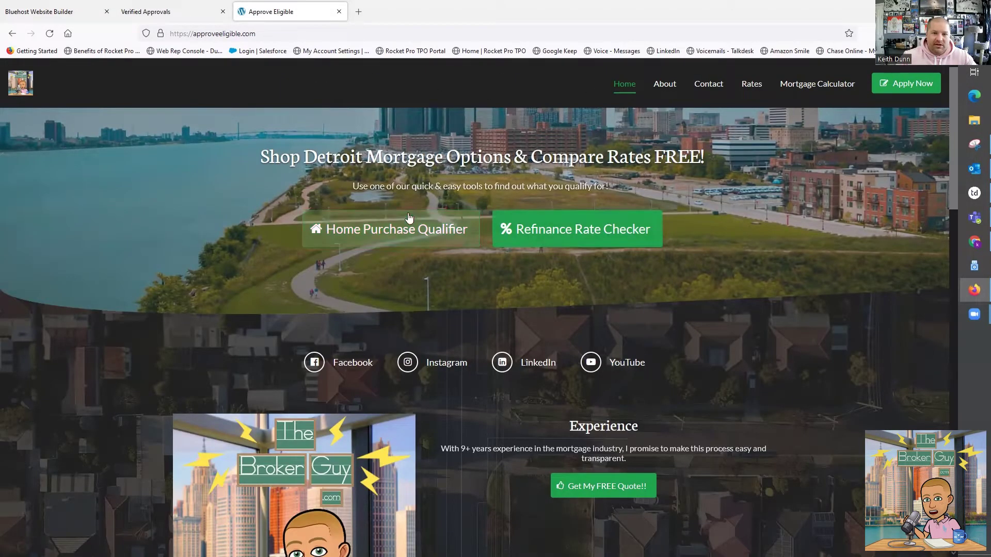
pyautogui.click(75, 10)
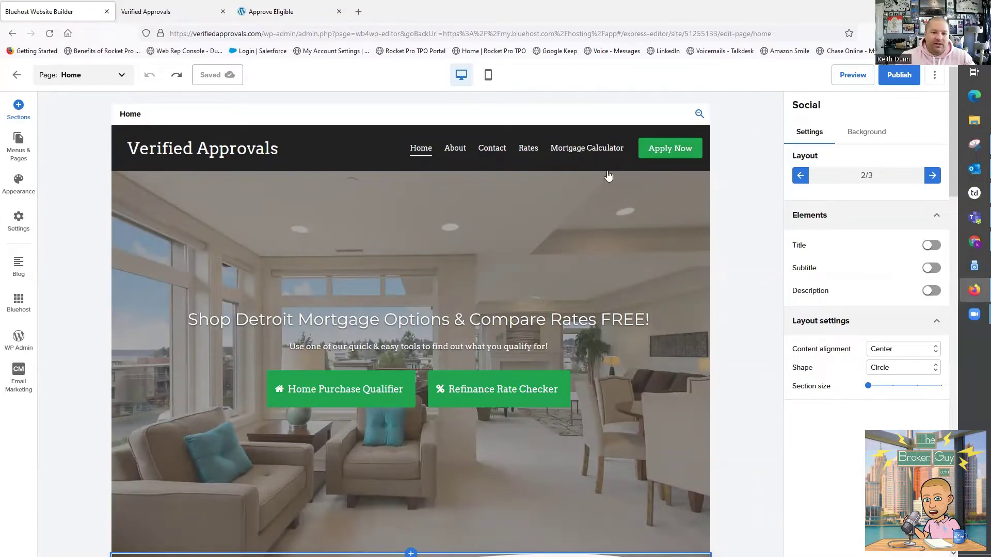
# Select the hero cover section and show its Background settings
pyautogui.click(538, 236)
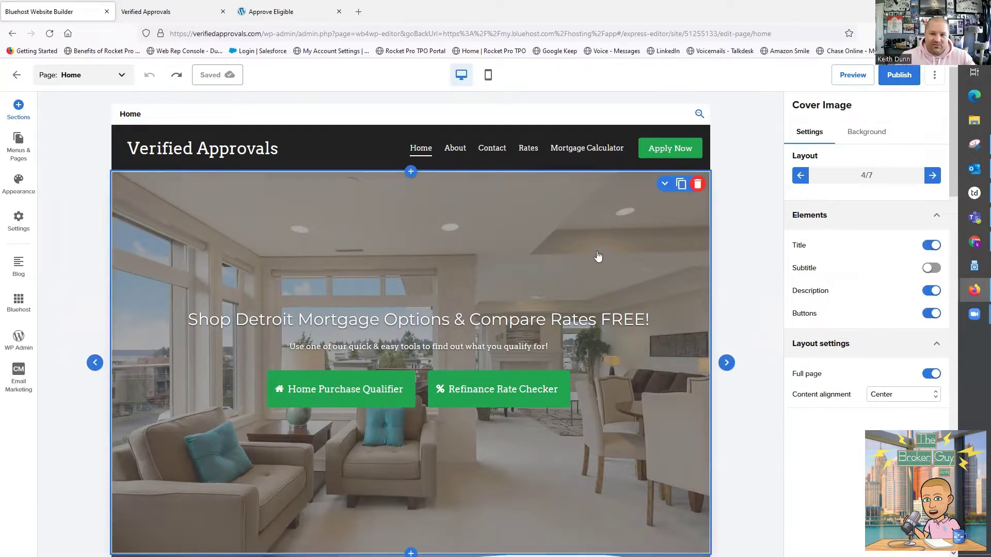
pyautogui.click(873, 137)
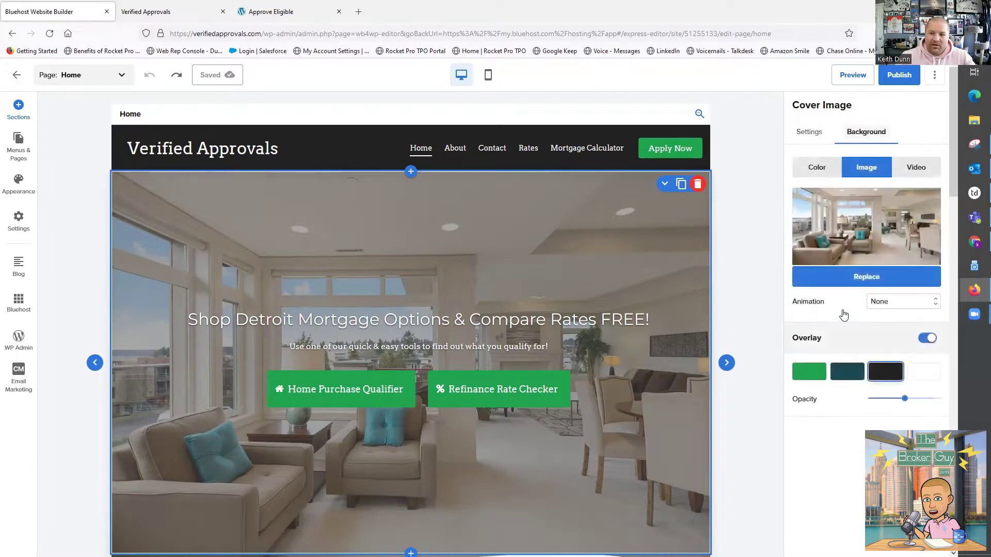
# Replace the hero background with the aerial Detroit riverfront stock photo found by searching 'detroit'
pyautogui.click(854, 278)
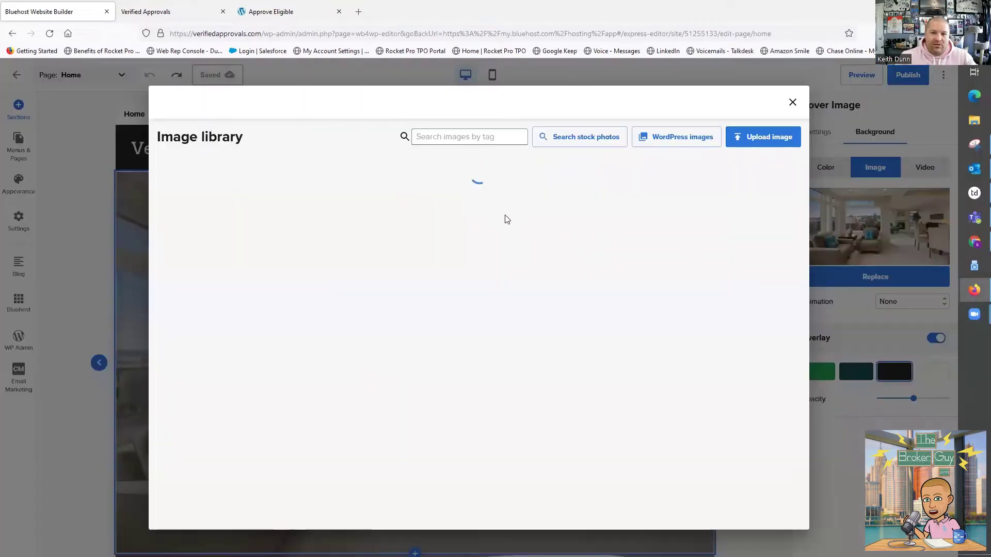
pyautogui.click(547, 142)
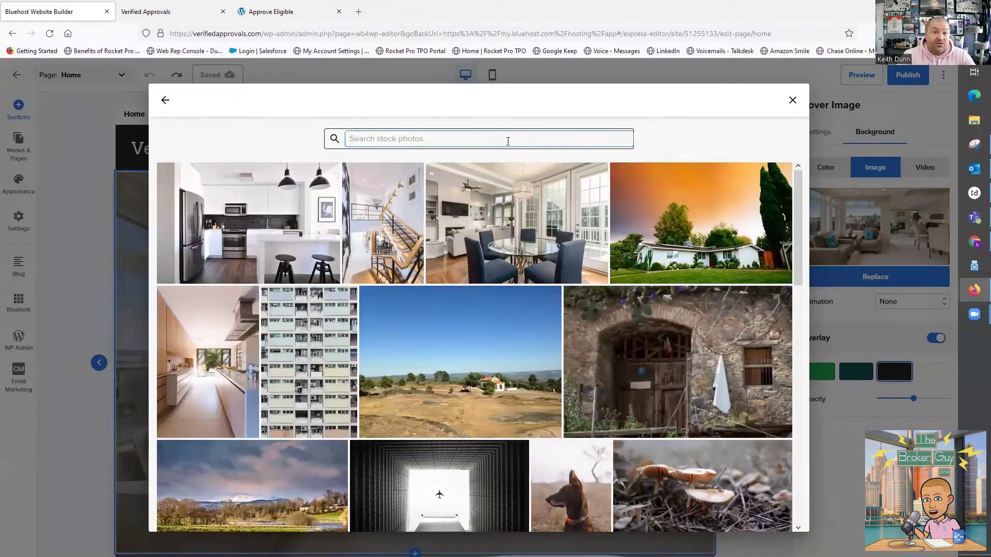
pyautogui.write('detroit')
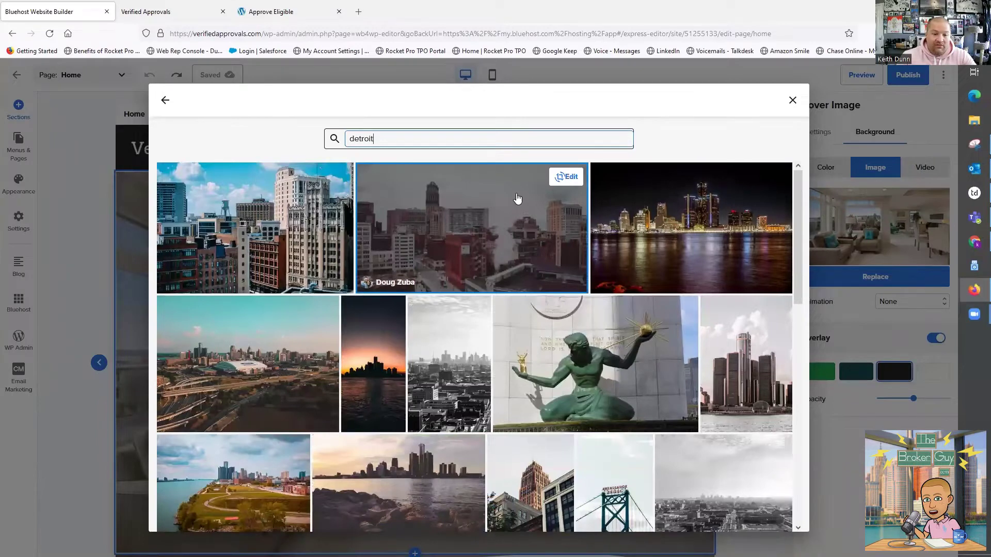
pyautogui.scroll(-2, 519, 208)
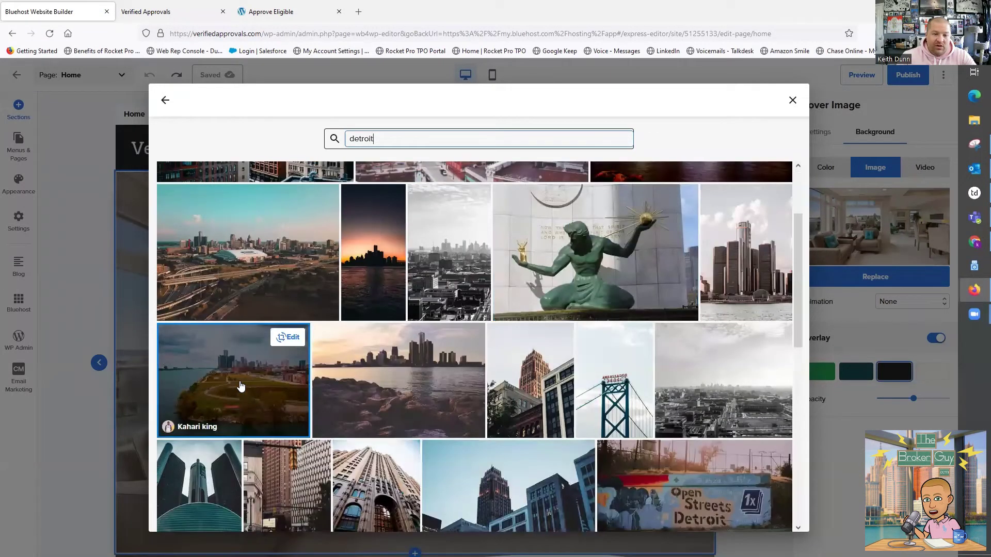
pyautogui.click(239, 382)
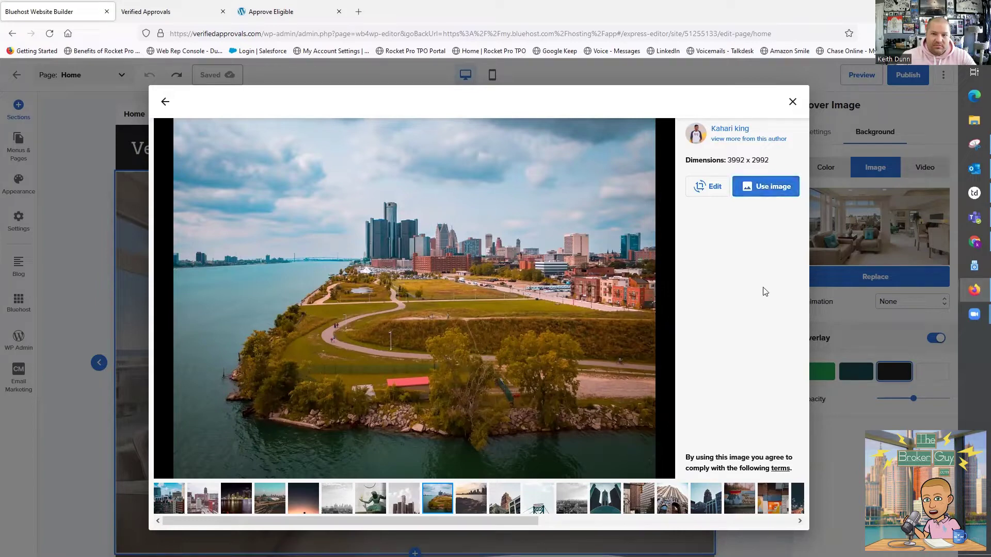
pyautogui.click(771, 195)
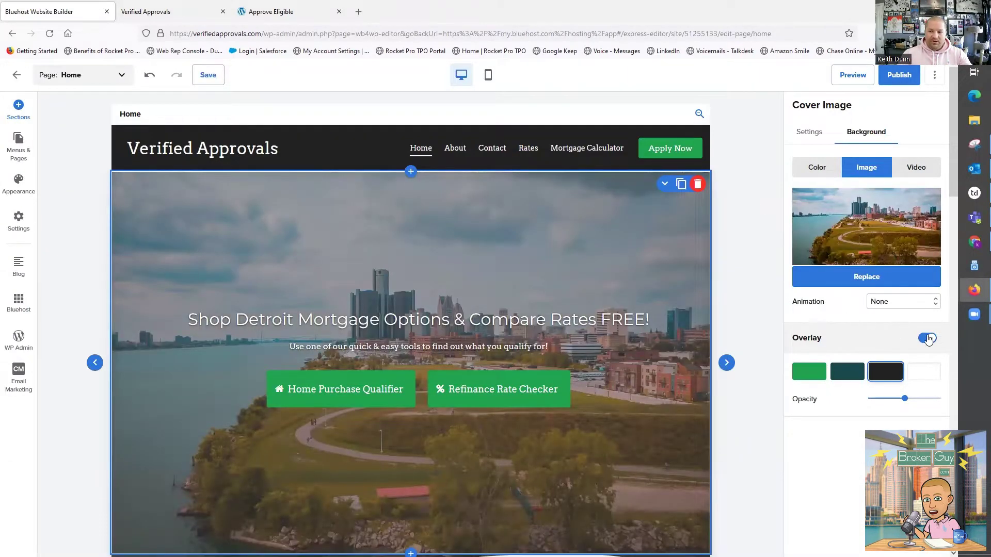
# Lower the hero overlay opacity slightly and set its background animation to Animate
pyautogui.moveTo(906, 399)
pyautogui.moveTo(907, 403); pyautogui.dragTo(897, 403)
pyautogui.click(901, 402)
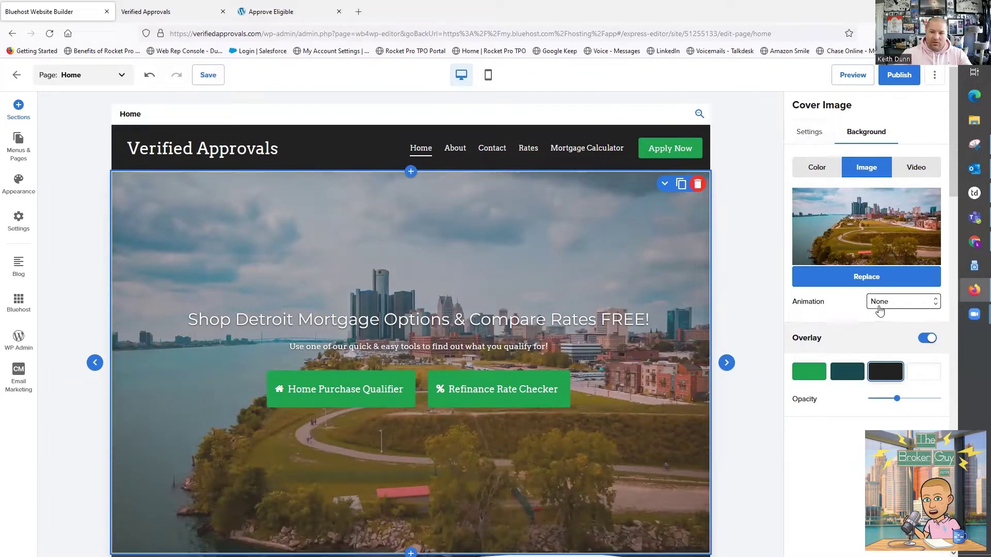
pyautogui.click(900, 304)
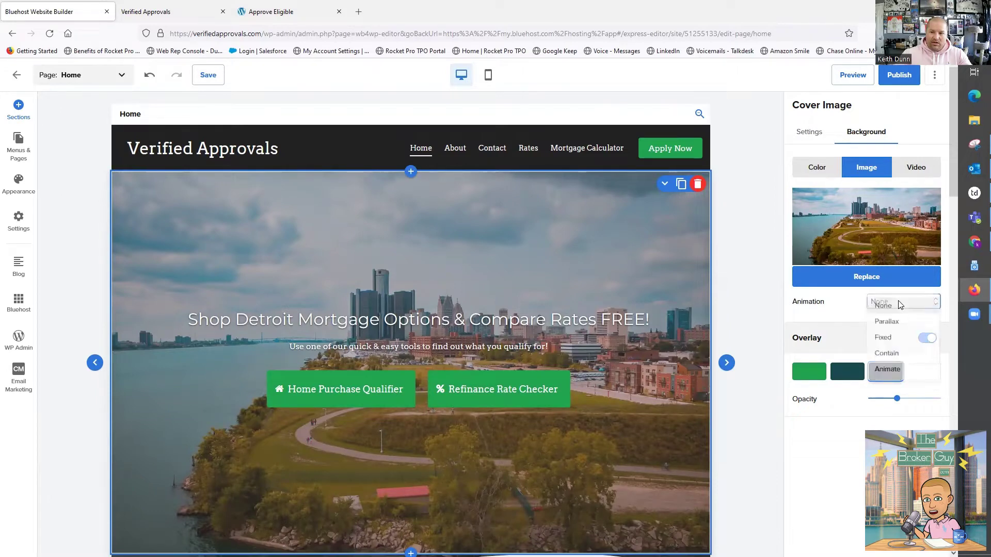
pyautogui.click(895, 376)
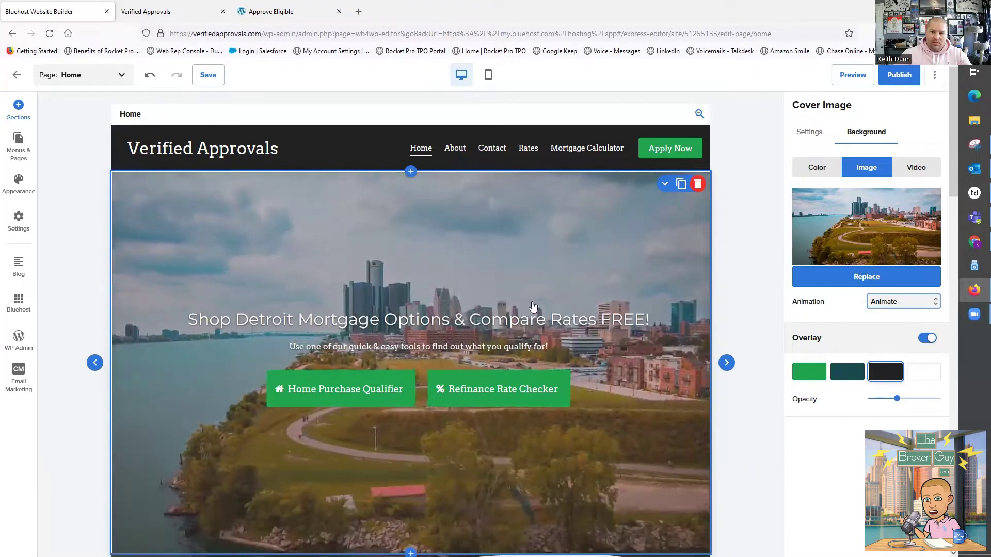
# Turn off Full page for the hero section in its Settings
pyautogui.click(809, 138)
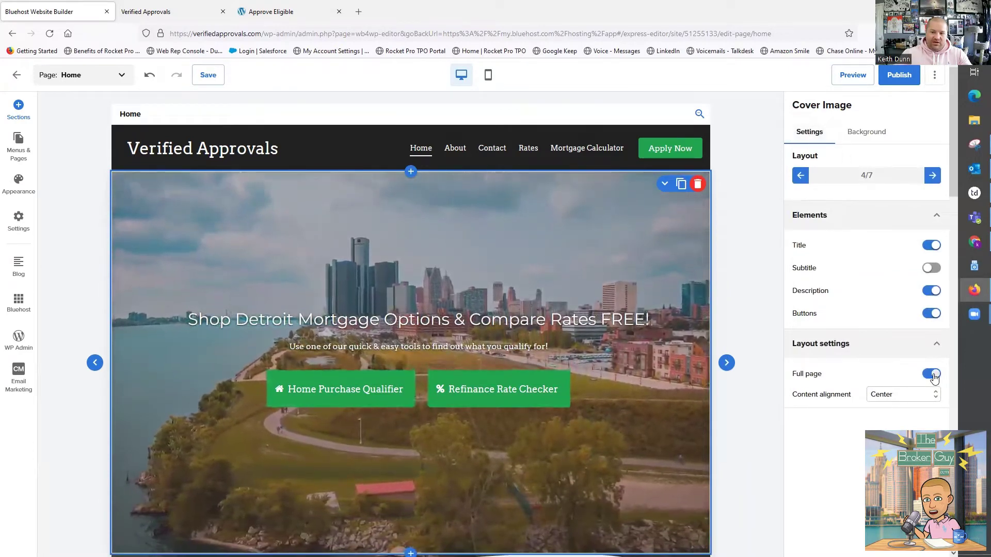
pyautogui.click(933, 375)
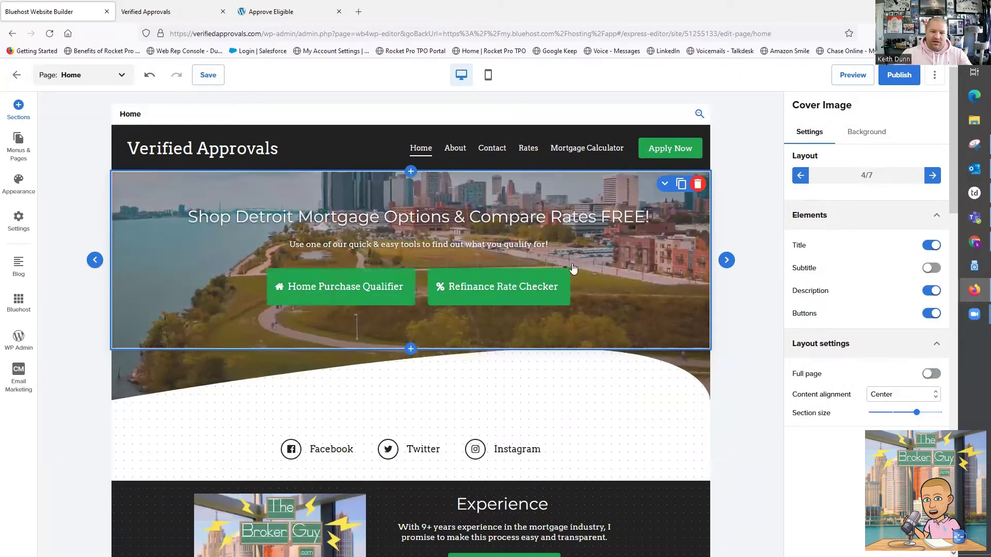
pyautogui.click(566, 387)
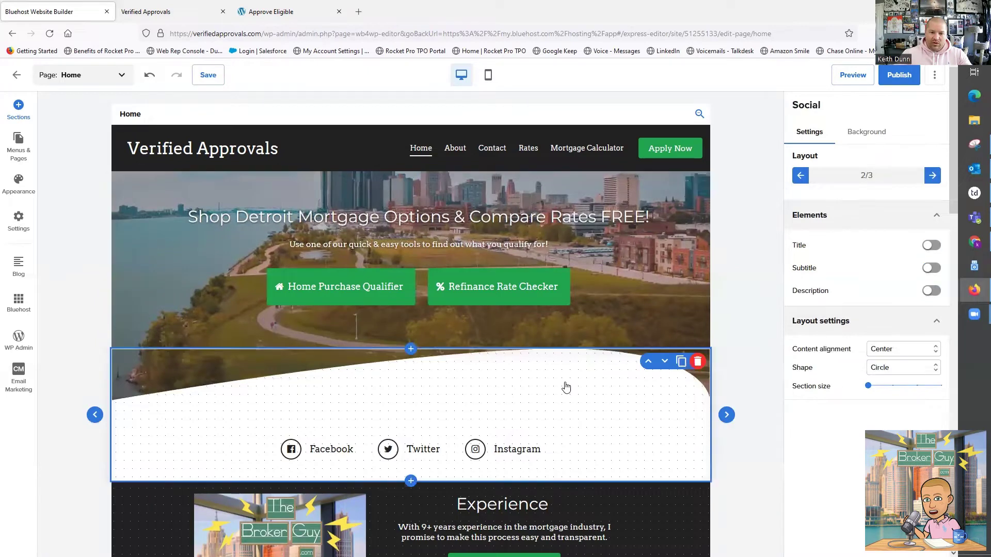
# Set the social section's background to the aerial rooftops stock photo found by searching 'houses'
pyautogui.click(867, 134)
pyautogui.click(867, 171)
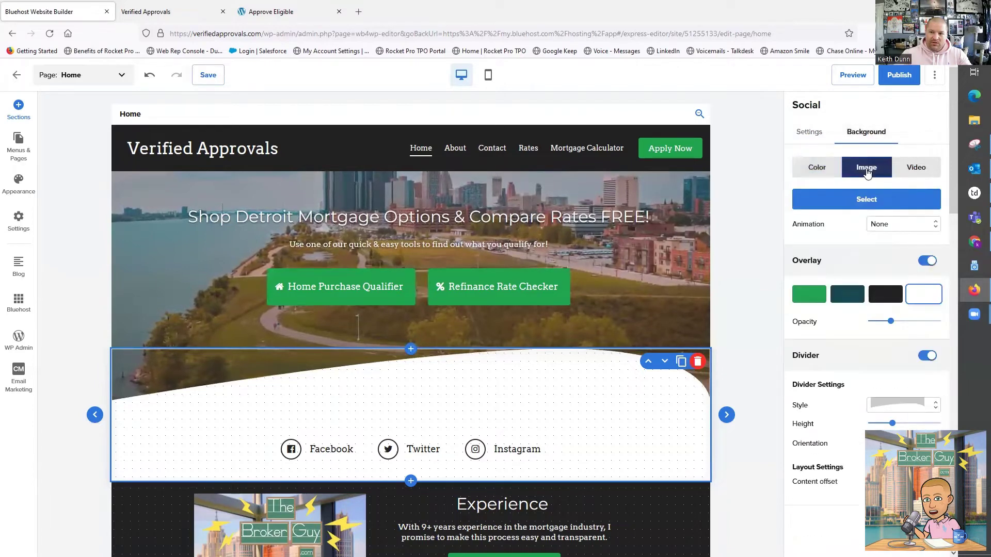
pyautogui.click(861, 200)
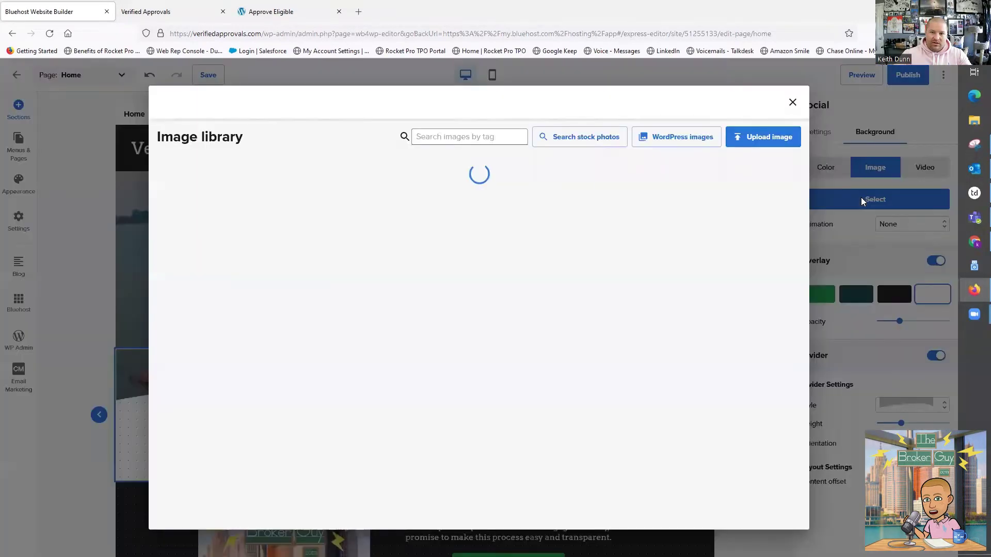
pyautogui.click(569, 136)
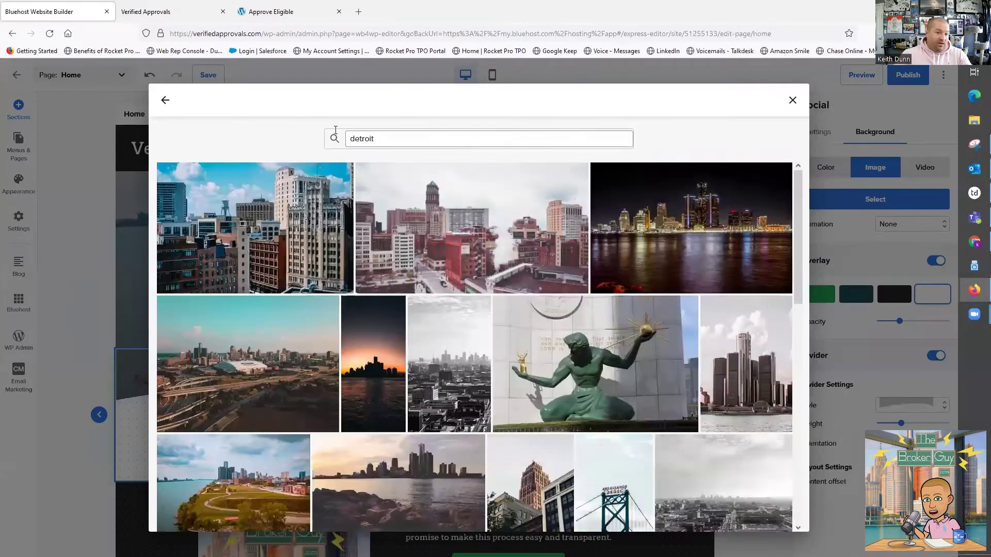
pyautogui.hotkey('ctrl', 'a')
pyautogui.write('hou')
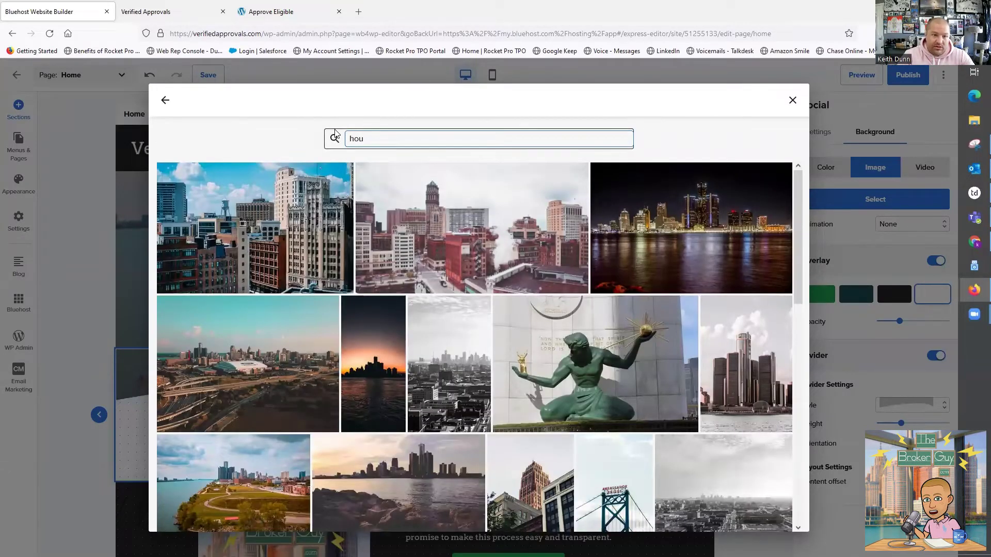
pyautogui.write('ses')
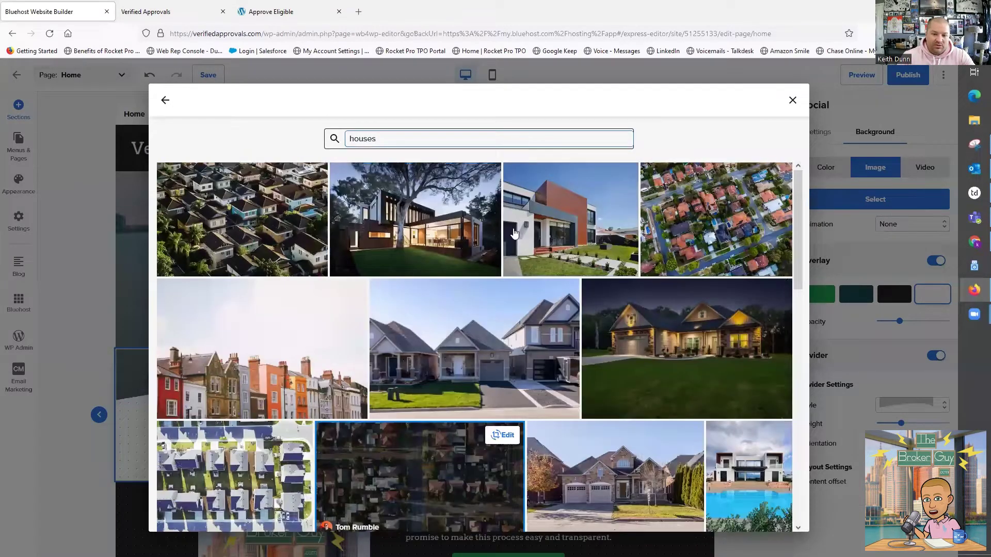
pyautogui.scroll(-3, 456, 279)
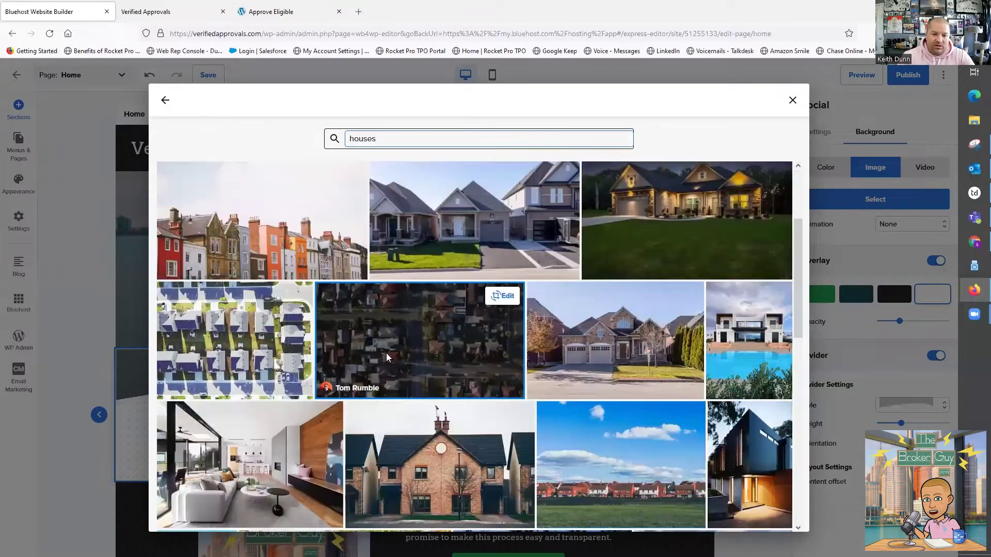
pyautogui.click(387, 357)
pyautogui.click(765, 195)
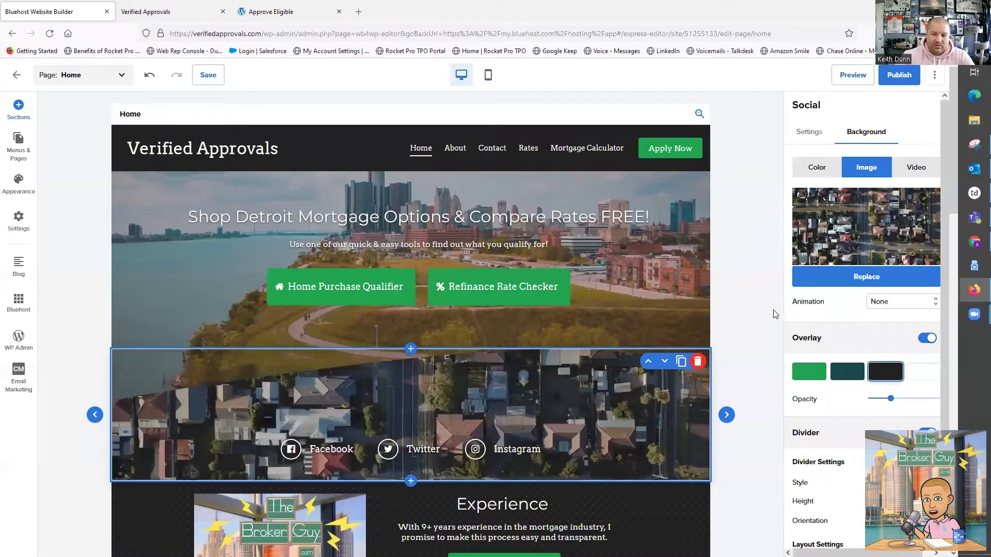
# Raise the social section's overlay opacity to about 80 and set its background animation to Fixed
pyautogui.scroll(-3, 825, 284)
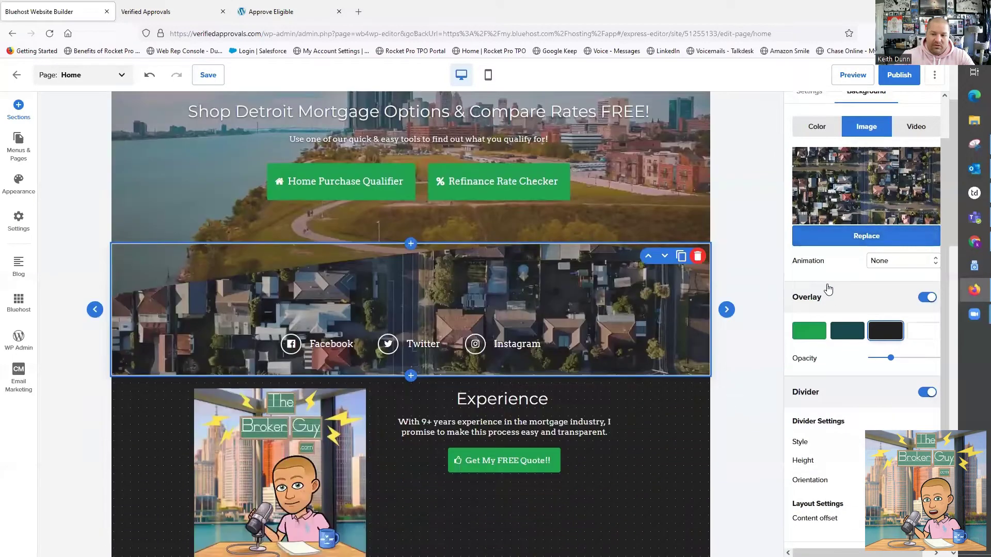
pyautogui.moveTo(886, 359)
pyautogui.moveTo(890, 361); pyautogui.dragTo(927, 363)
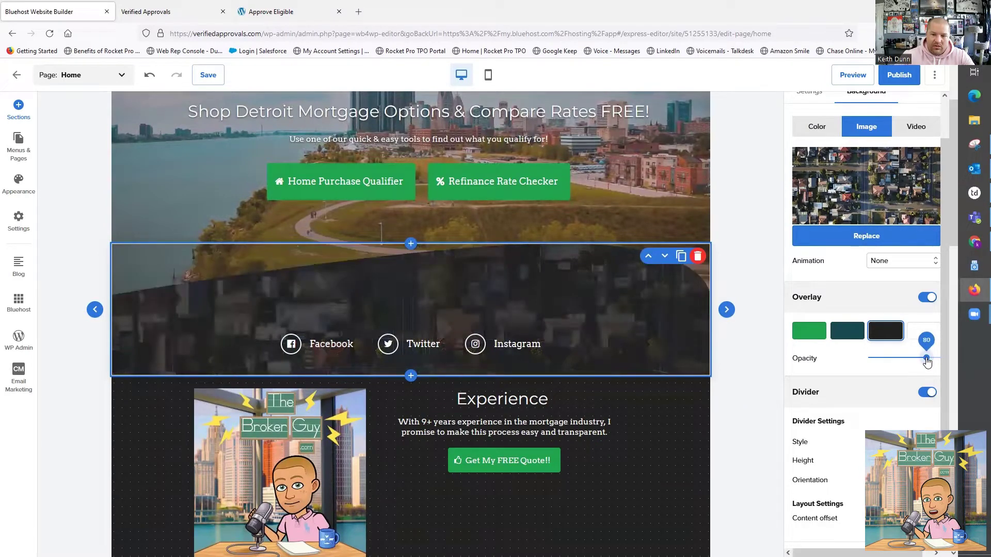
pyautogui.click(896, 264)
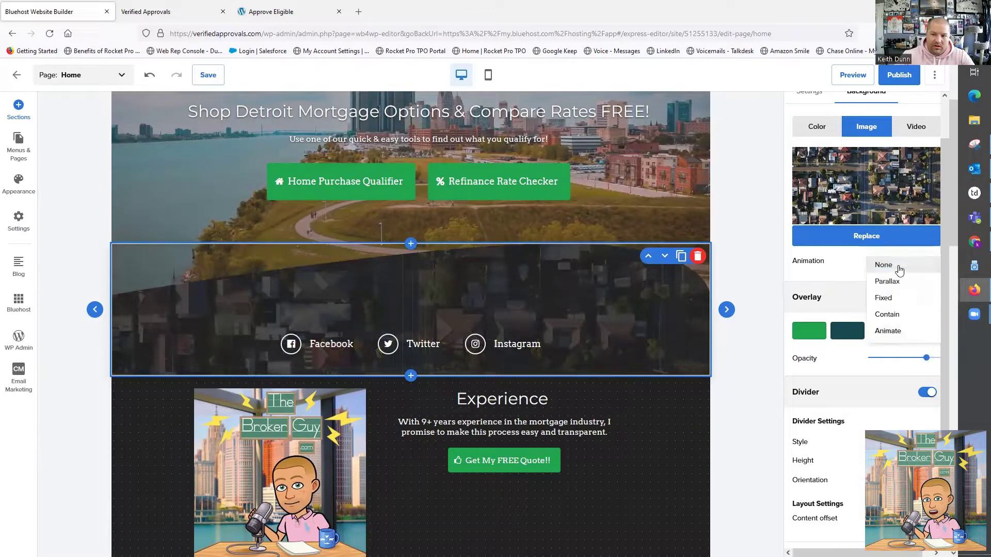
pyautogui.click(885, 298)
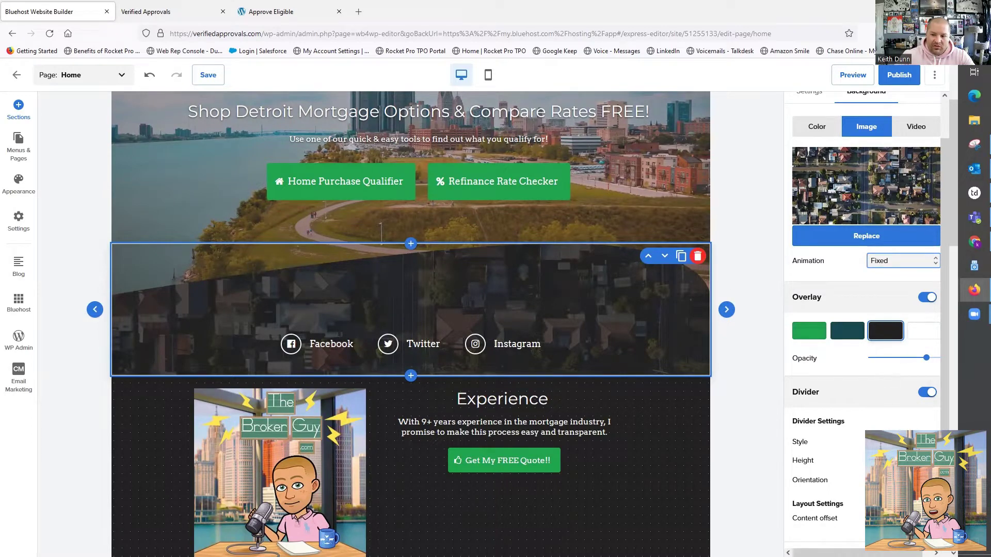
pyautogui.click(903, 441)
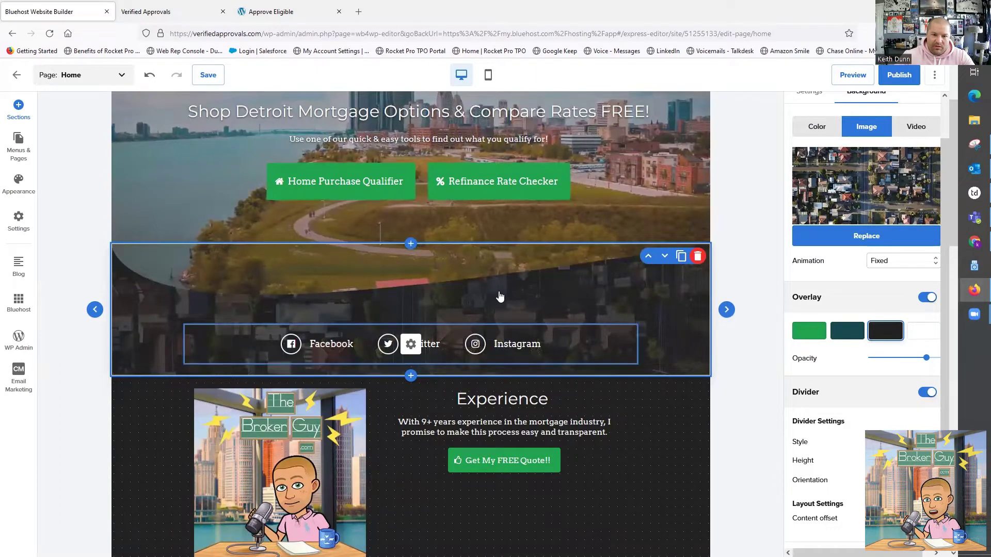
# Give the Experience section the aerial houses stock photo as its background image
pyautogui.click(659, 416)
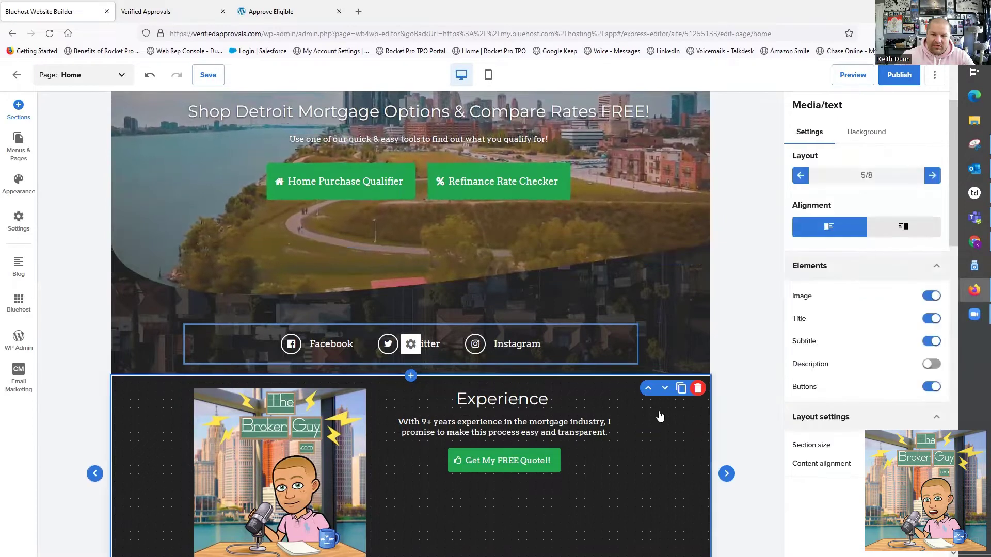
pyautogui.click(862, 132)
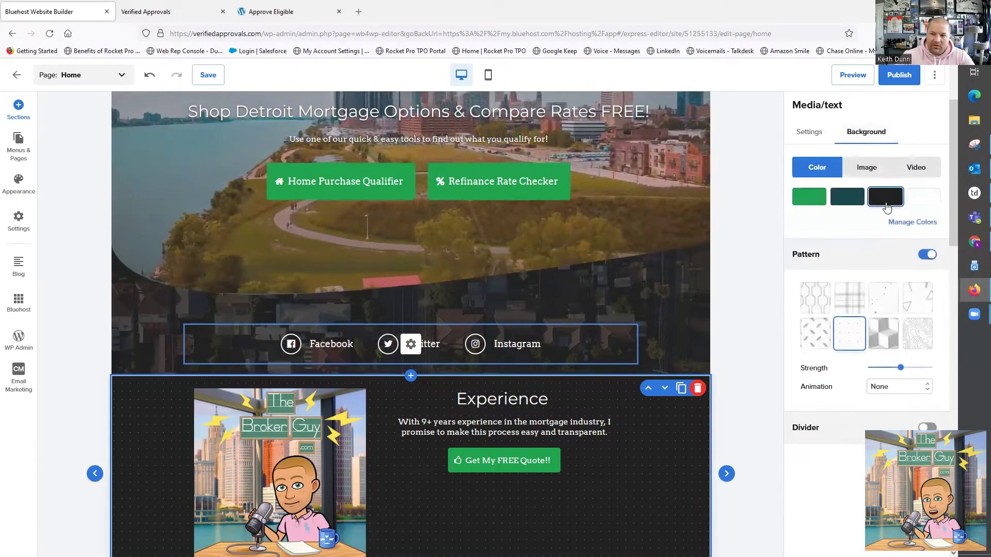
pyautogui.click(872, 175)
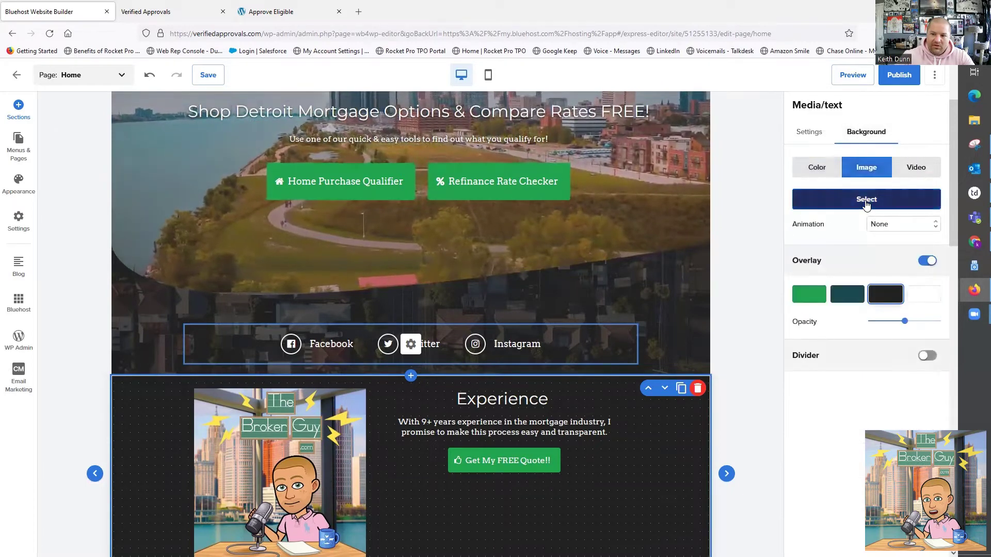
pyautogui.click(867, 203)
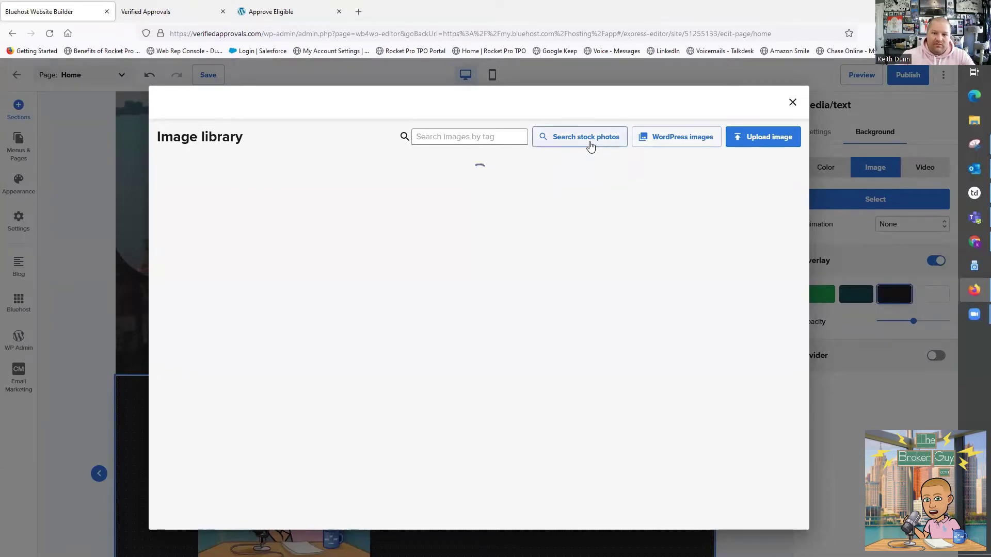
pyautogui.click(590, 141)
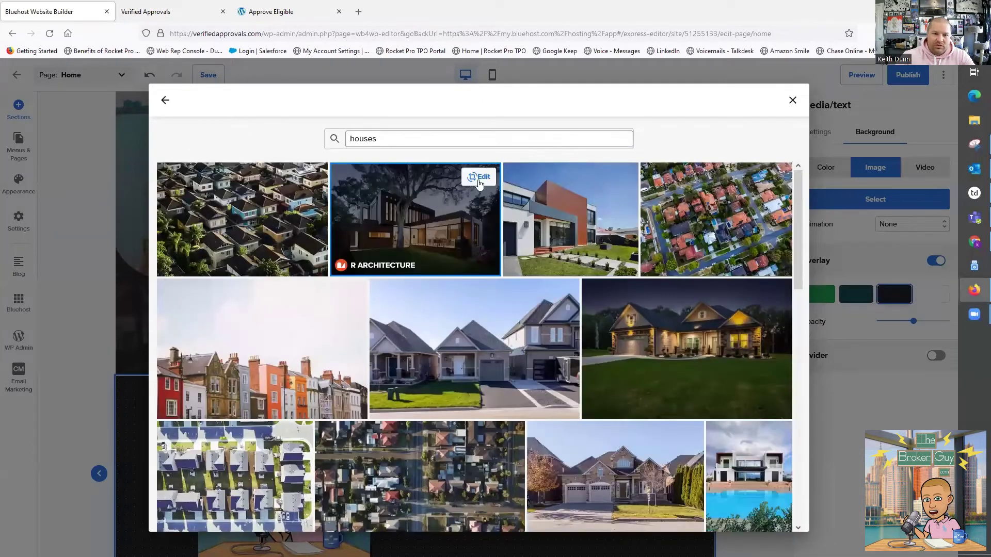
pyautogui.click(443, 454)
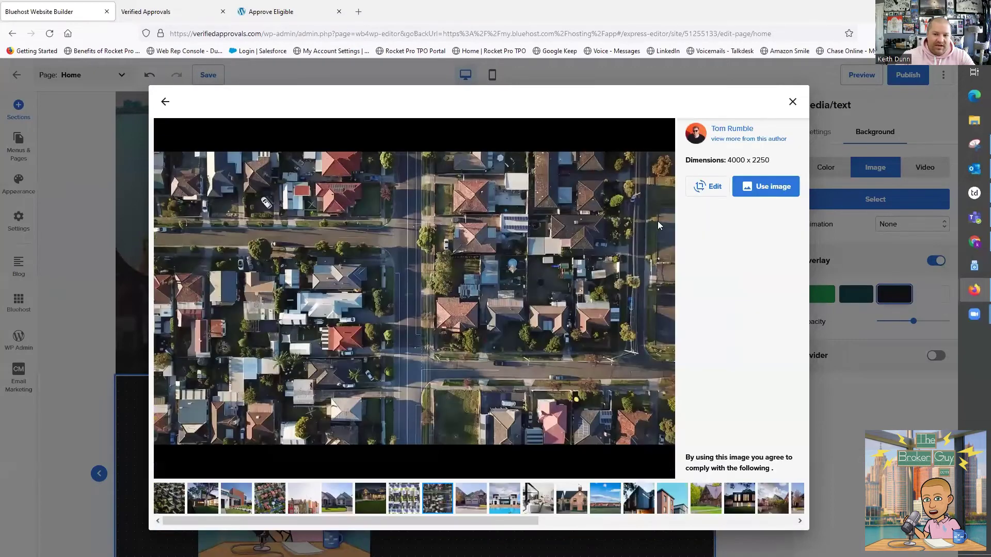
pyautogui.click(749, 189)
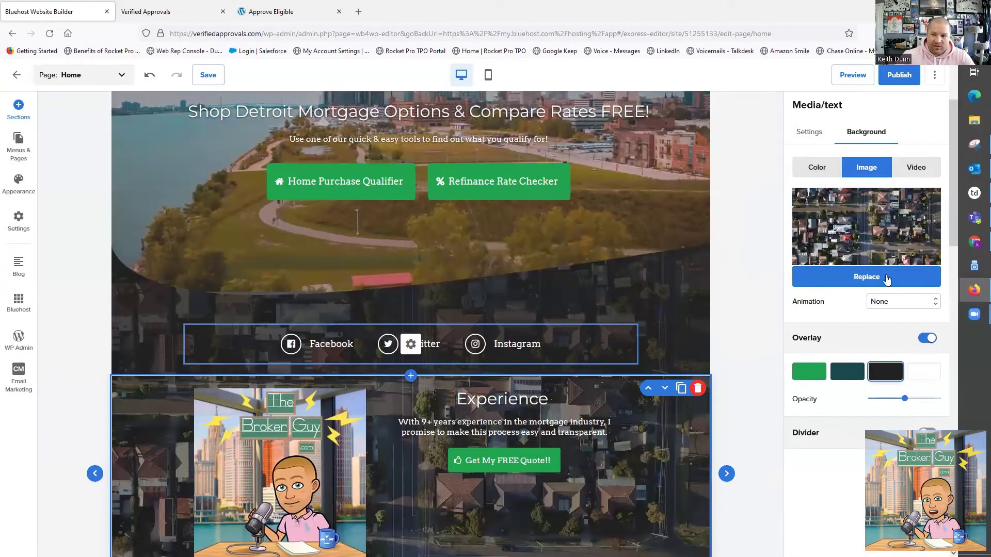
# Set the Experience background animation to Fixed and raise its overlay to about 80 opacity
pyautogui.click(902, 302)
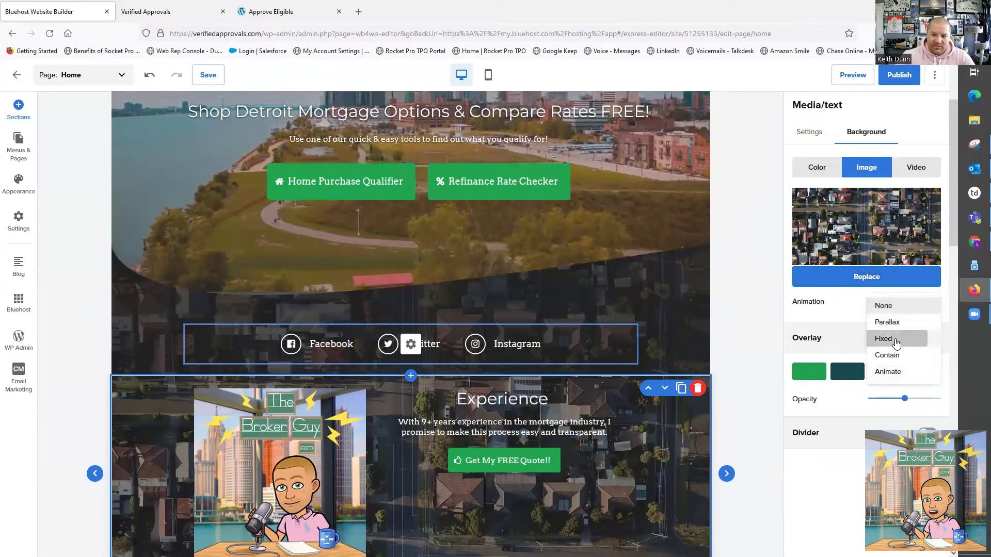
pyautogui.click(895, 340)
pyautogui.scroll(-2, 736, 258)
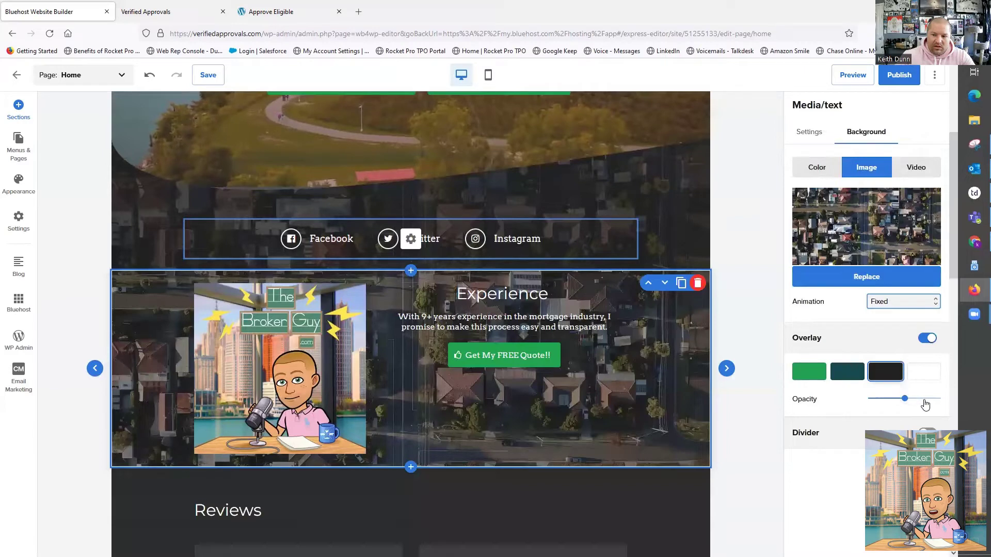
pyautogui.moveTo(924, 401); pyautogui.dragTo(928, 402)
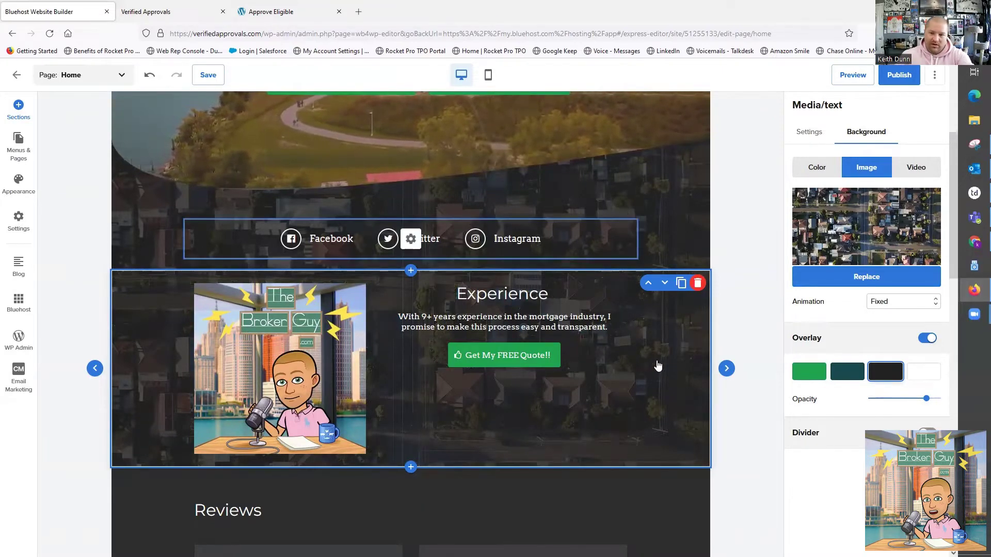
pyautogui.scroll(-2, 643, 366)
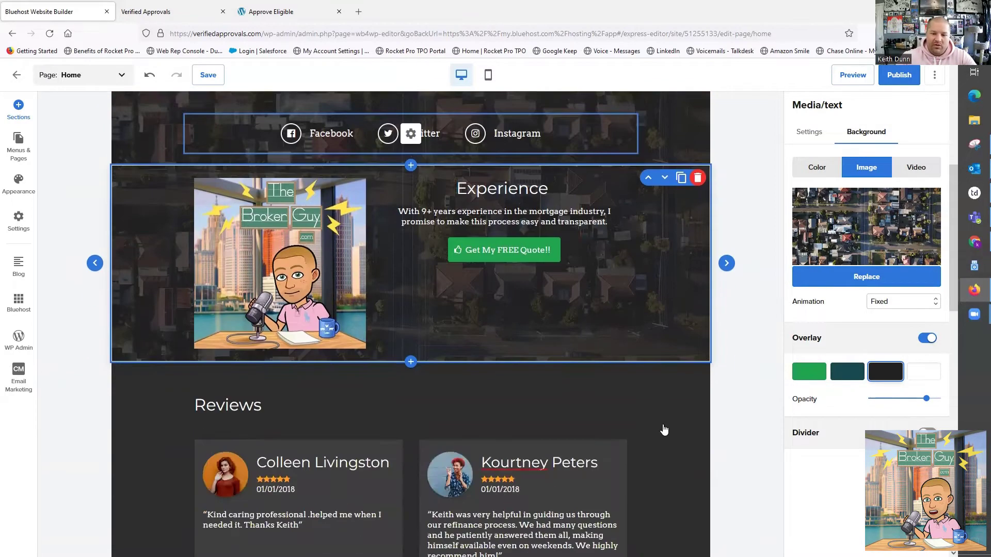
pyautogui.click(662, 421)
# Give the Reviews section the aerial houses stock photo as its background image
pyautogui.scroll(-2, 662, 422)
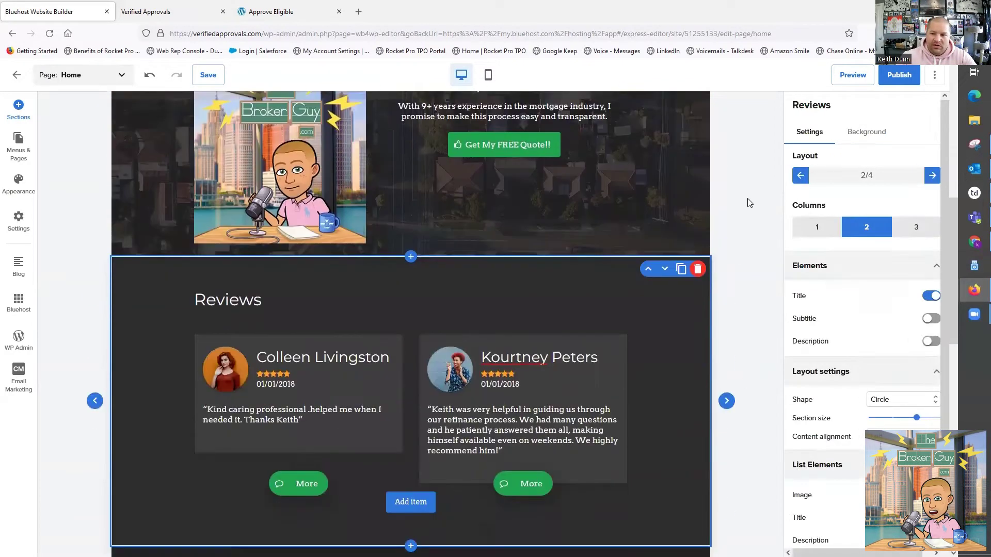
pyautogui.click(859, 133)
pyautogui.click(867, 167)
pyautogui.click(886, 232)
pyautogui.click(884, 228)
pyautogui.click(855, 200)
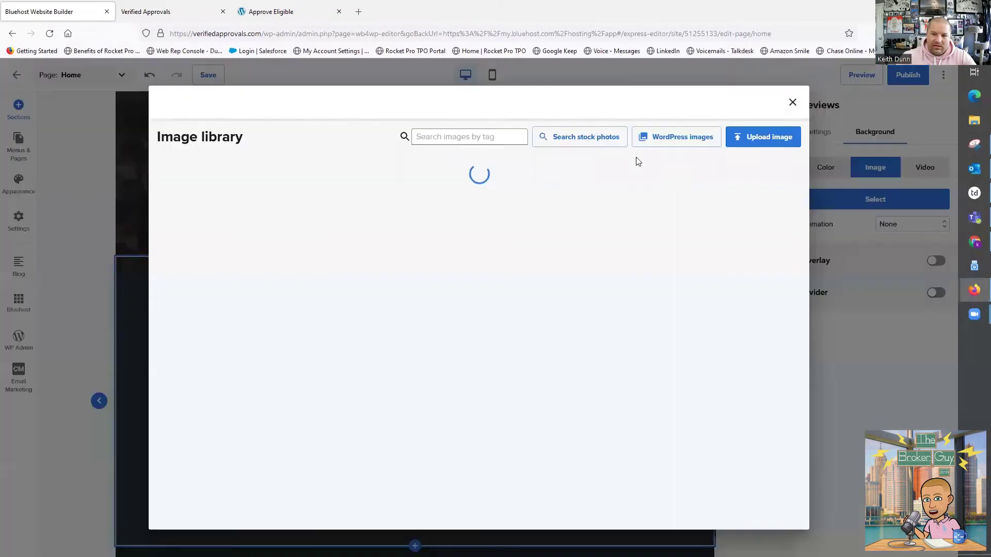
pyautogui.click(594, 140)
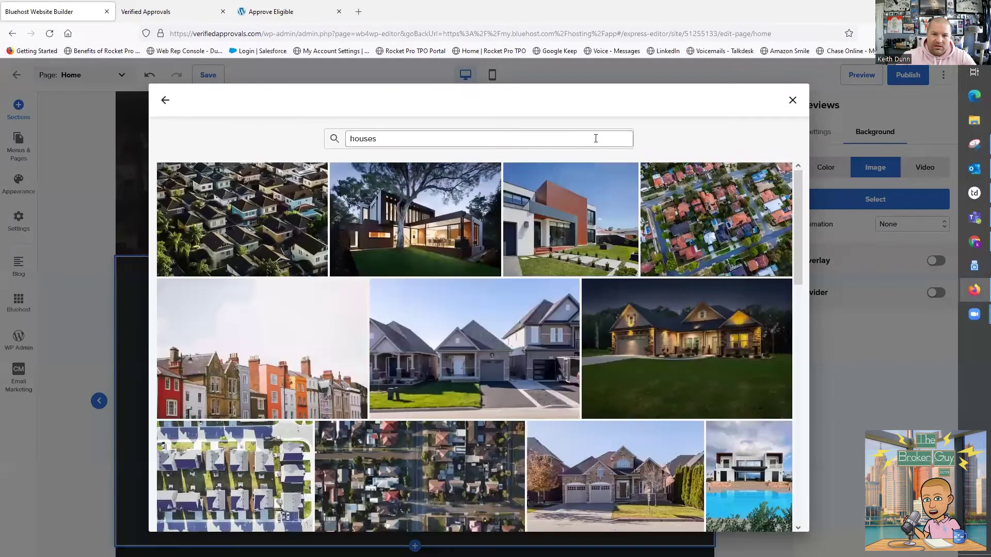
pyautogui.click(457, 475)
pyautogui.click(771, 190)
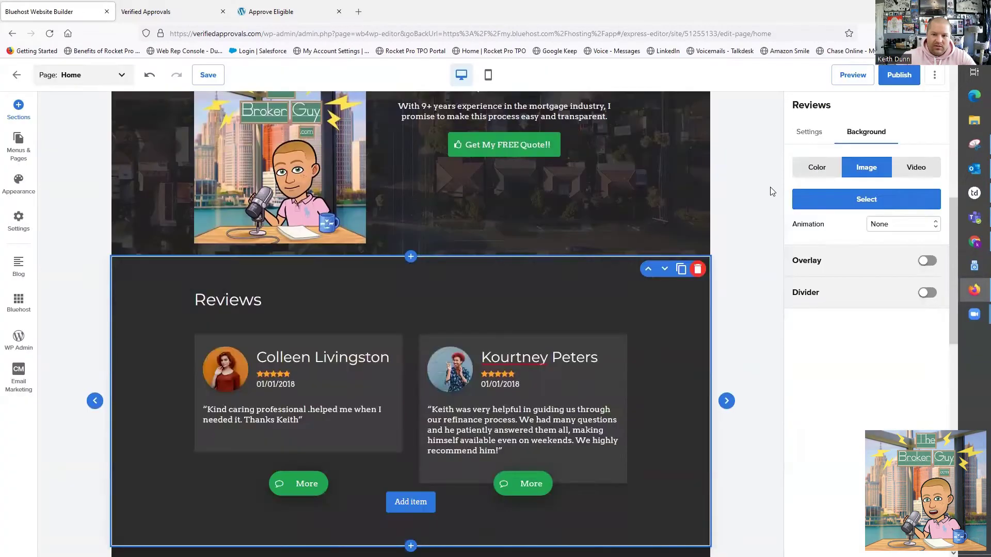
# Make the Reviews background Fixed with a dark overlay at about 72 opacity
pyautogui.click(898, 304)
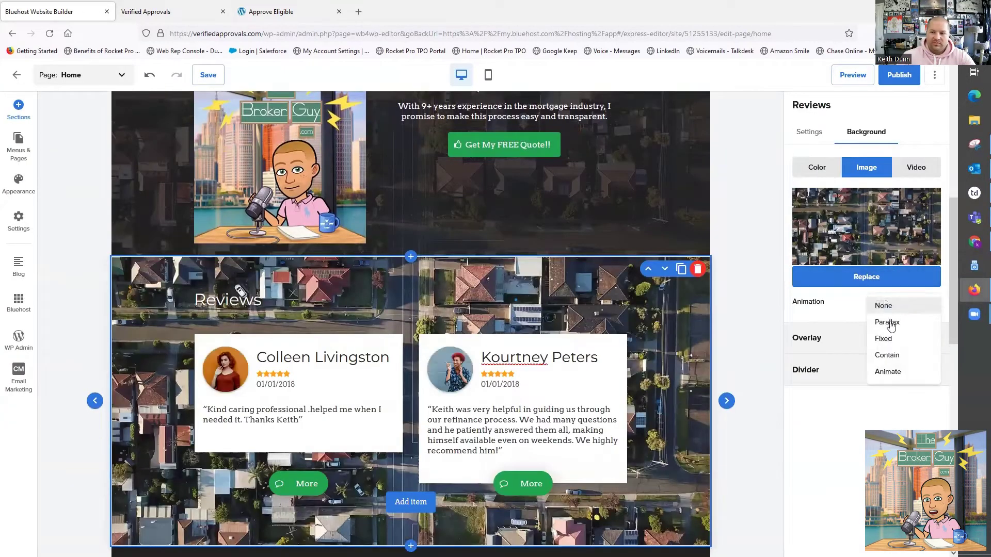
pyautogui.click(885, 332)
pyautogui.click(927, 338)
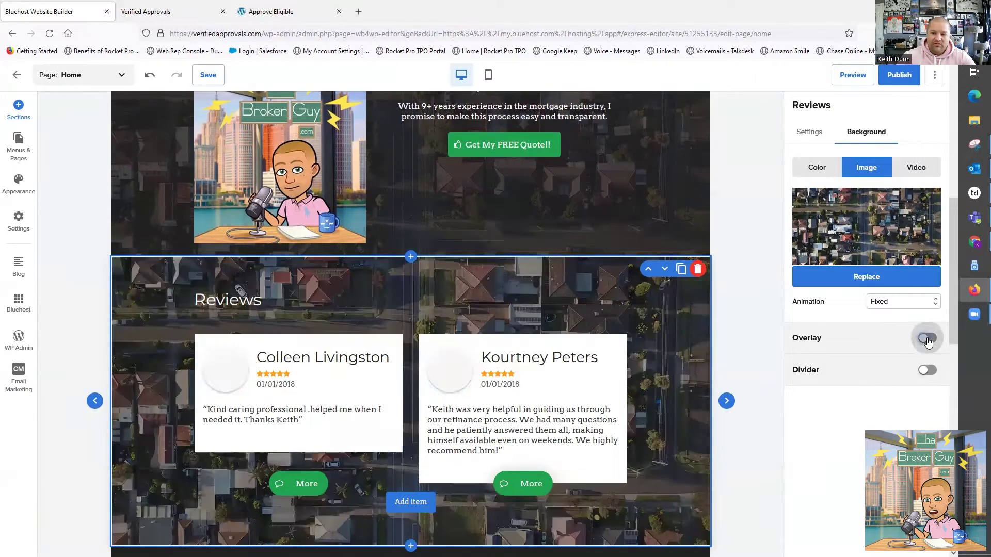
pyautogui.moveTo(904, 398); pyautogui.dragTo(924, 404)
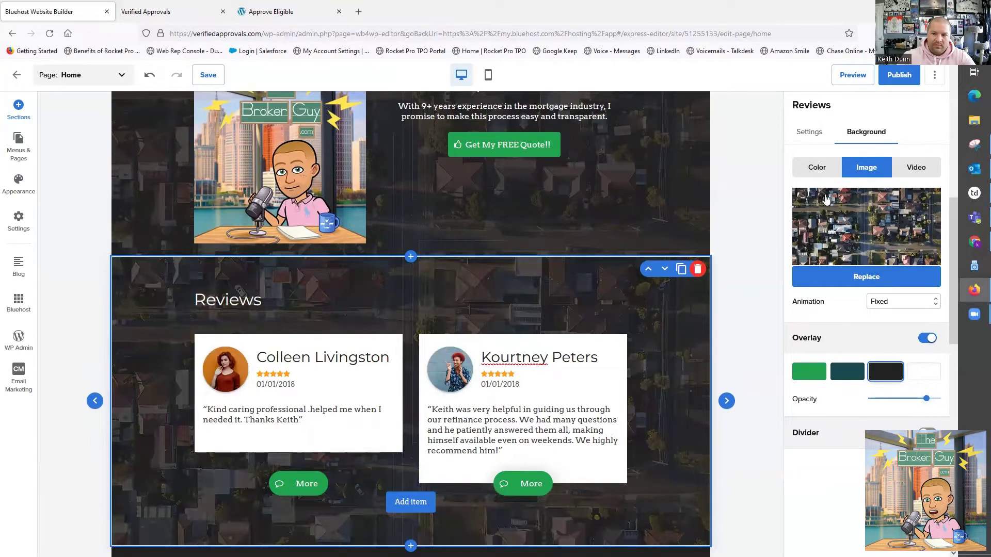
# Keep the Reviews section size at L after briefly trying M
pyautogui.click(809, 132)
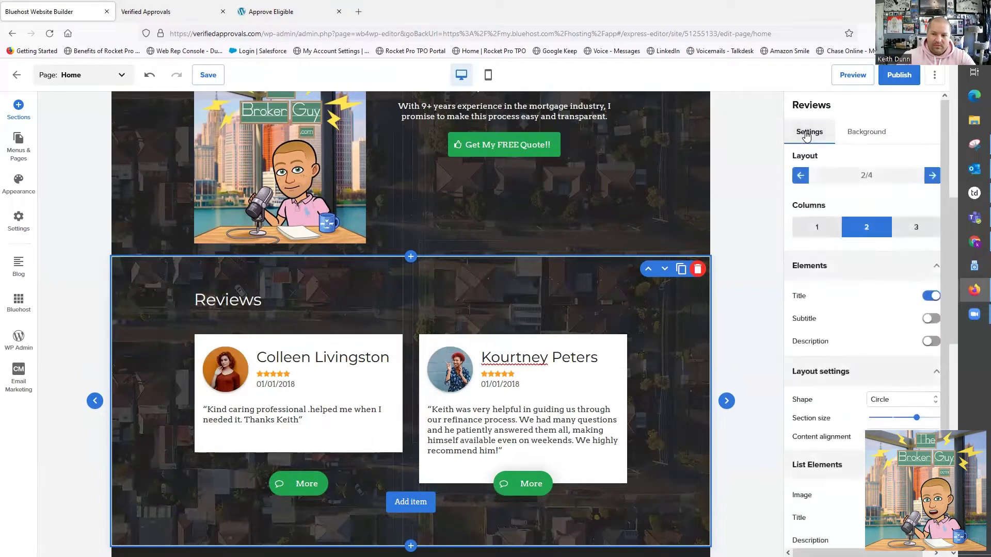
pyautogui.scroll(-2, 900, 426)
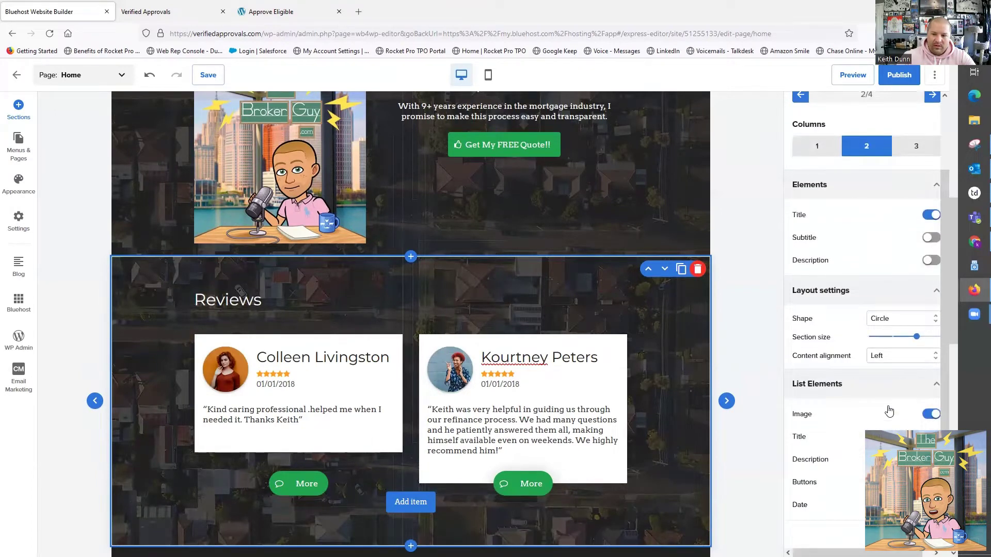
pyautogui.moveTo(914, 335)
pyautogui.moveTo(909, 337); pyautogui.dragTo(902, 337)
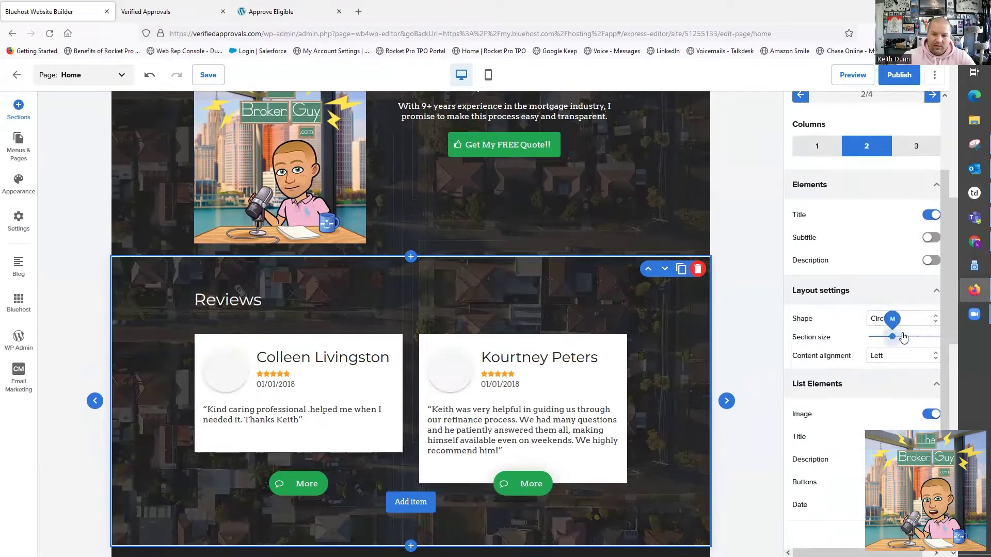
pyautogui.click(917, 338)
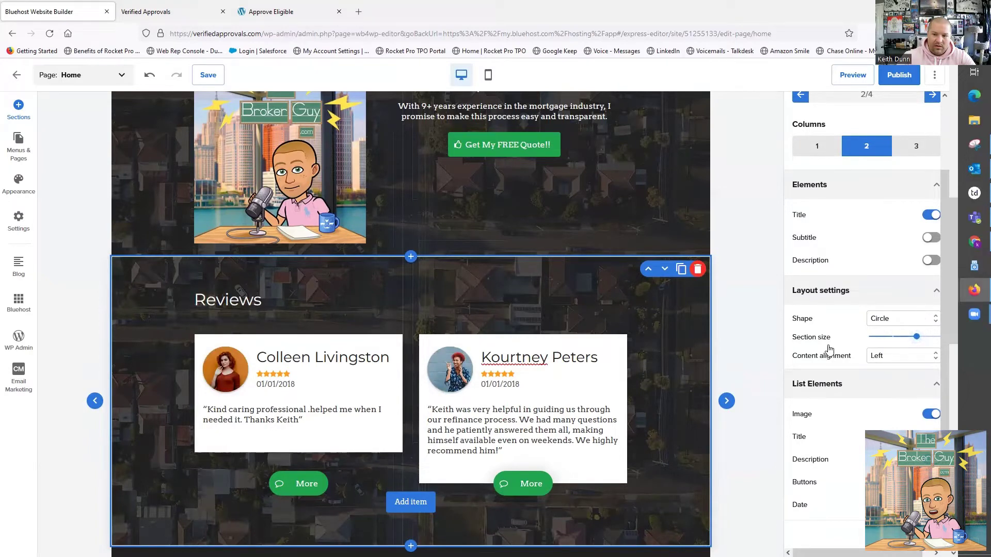
# Give the Products section the aerial houses stock photo as its background image
pyautogui.scroll(-5, 668, 305)
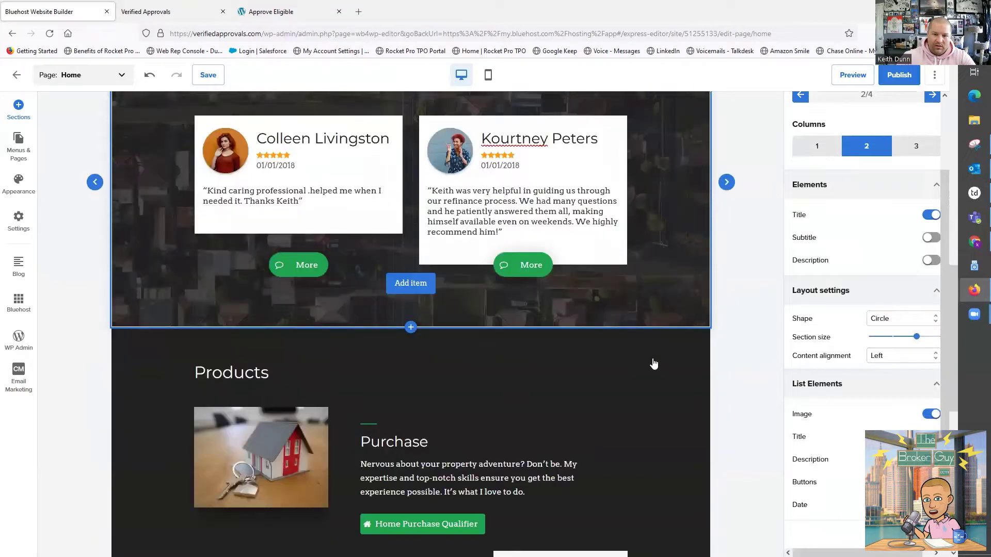
pyautogui.click(653, 363)
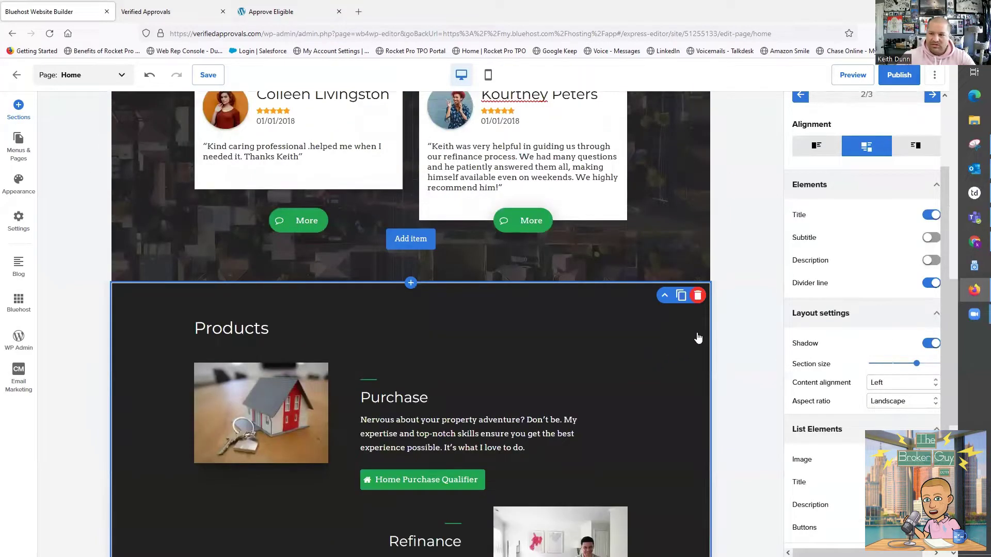
pyautogui.scroll(3, 826, 201)
pyautogui.click(866, 133)
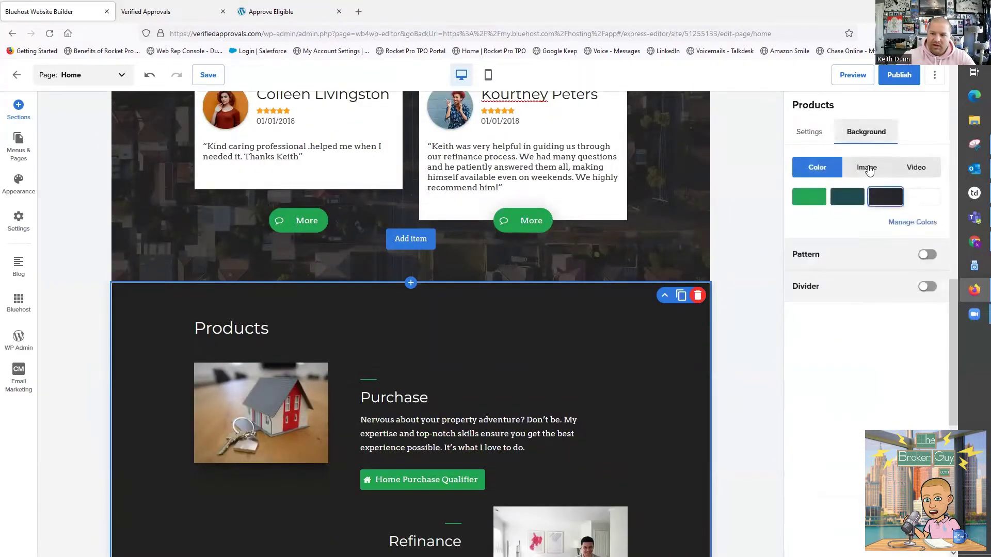
pyautogui.click(868, 173)
pyautogui.click(865, 199)
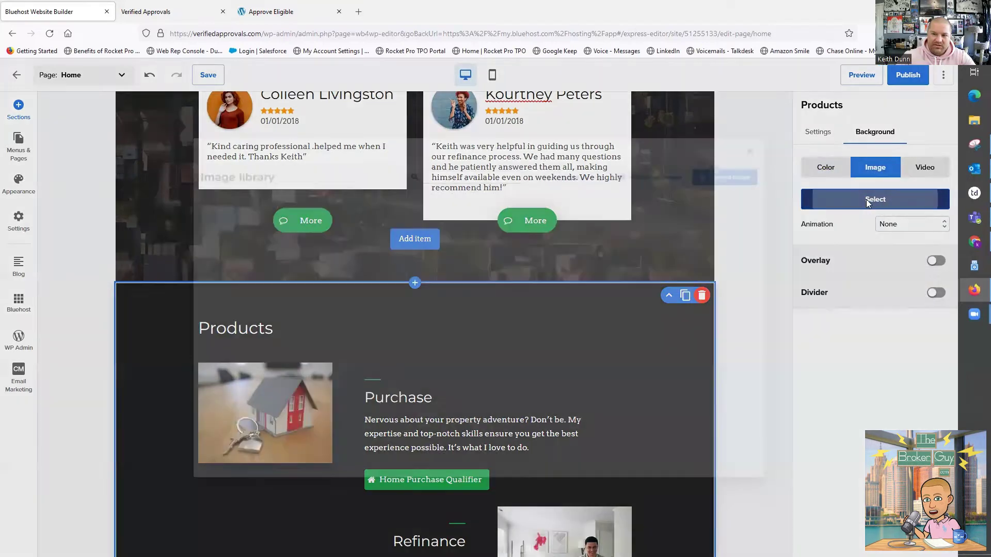
pyautogui.click(557, 136)
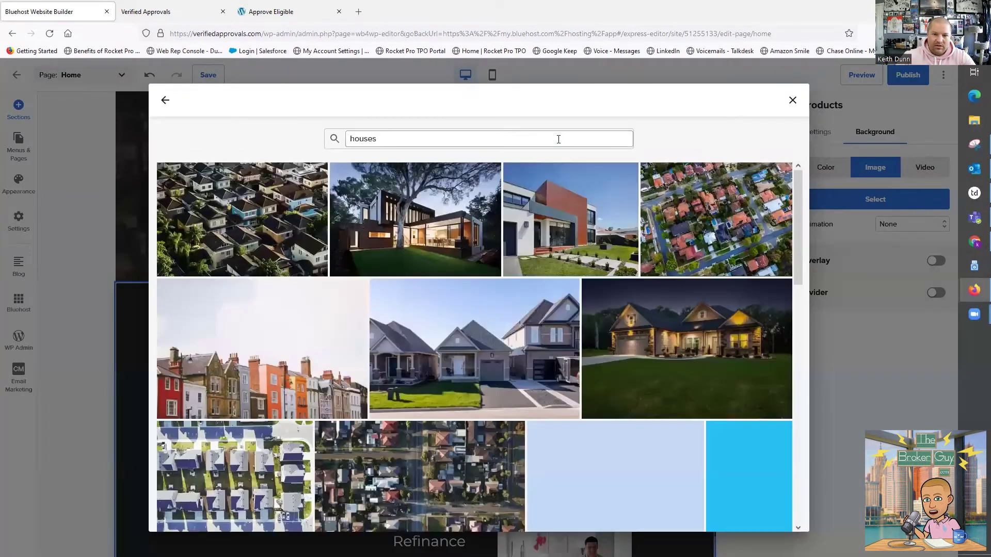
pyautogui.click(442, 457)
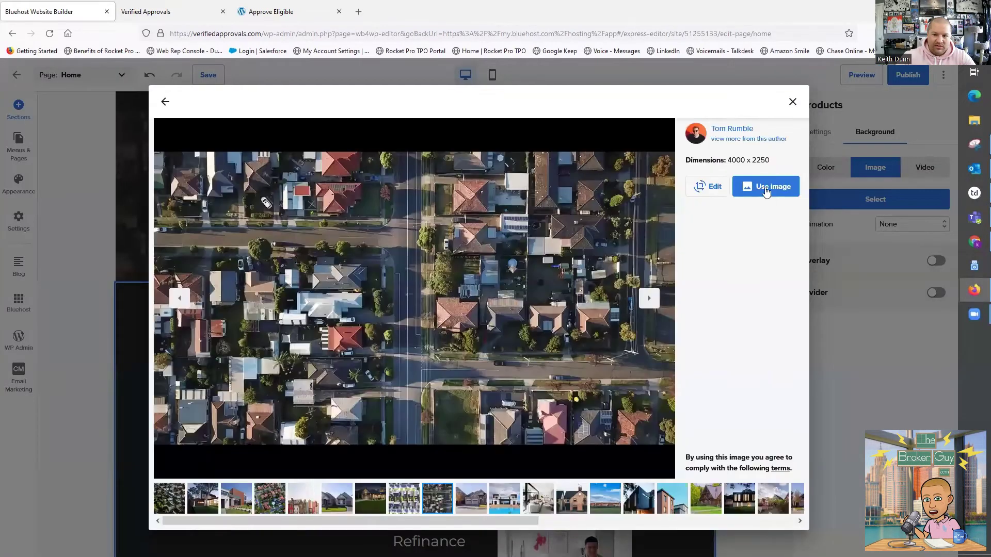
pyautogui.click(765, 188)
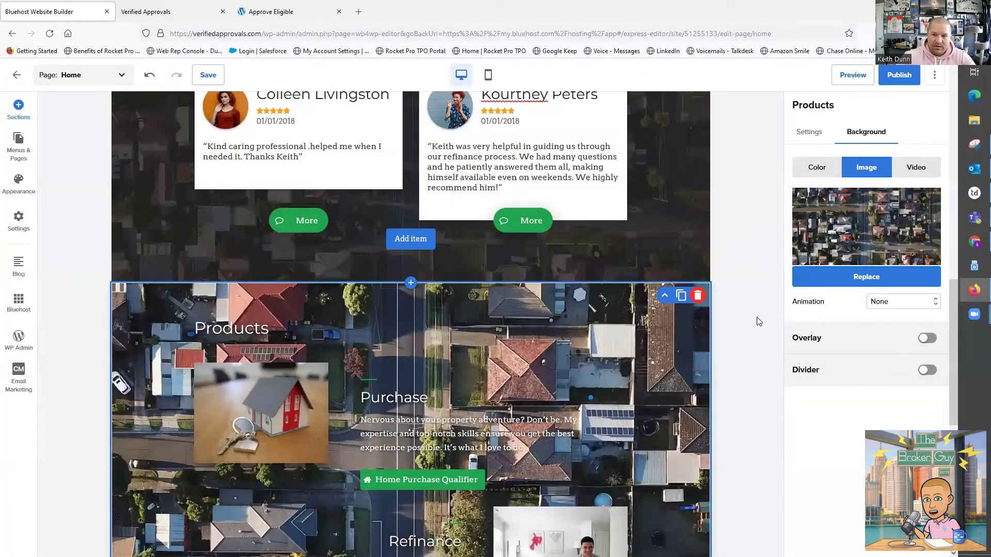
# Make the Products background Fixed with a dark overlay at about 77 opacity
pyautogui.click(889, 300)
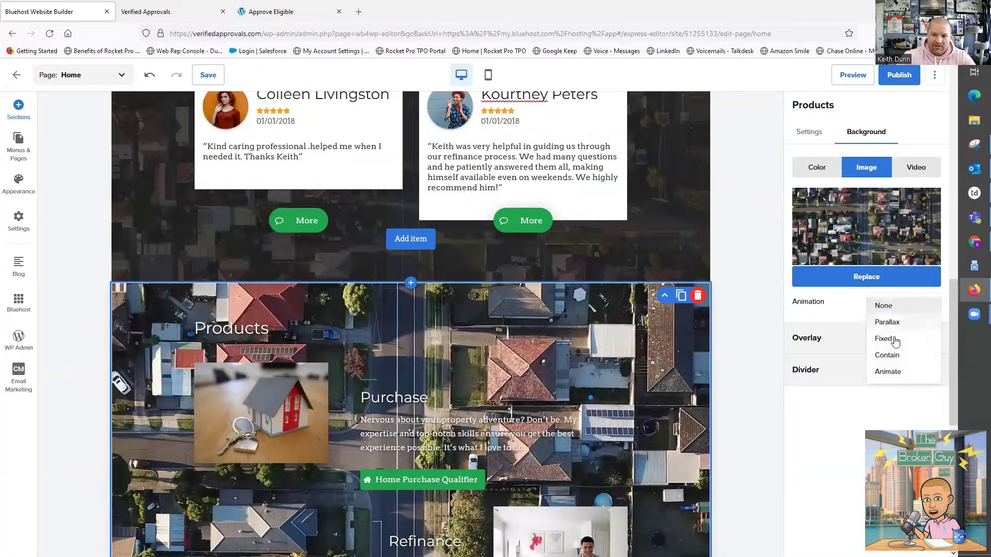
pyautogui.click(895, 340)
pyautogui.click(926, 338)
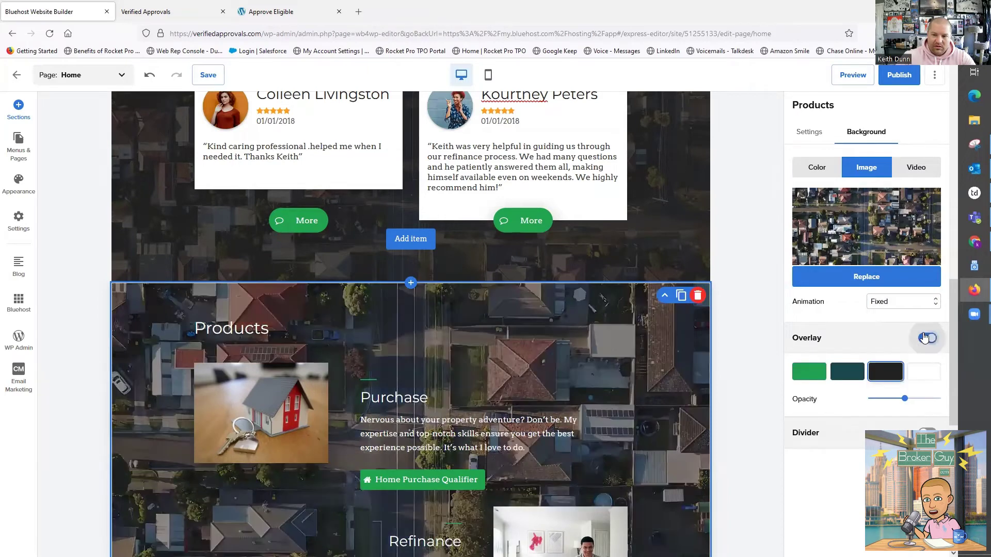
pyautogui.moveTo(904, 400)
pyautogui.mouseDown()
pyautogui.moveTo(927, 404)
pyautogui.moveTo(921, 397)
pyautogui.mouseUp()
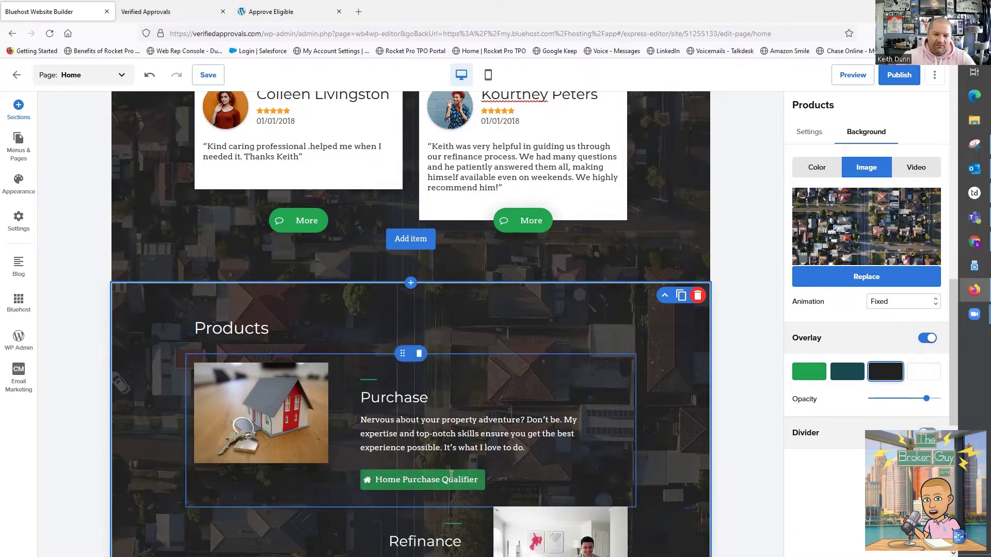
# Save the Home page draft, then bring up the Menus & Pages list
pyautogui.scroll(5, 536, 432)
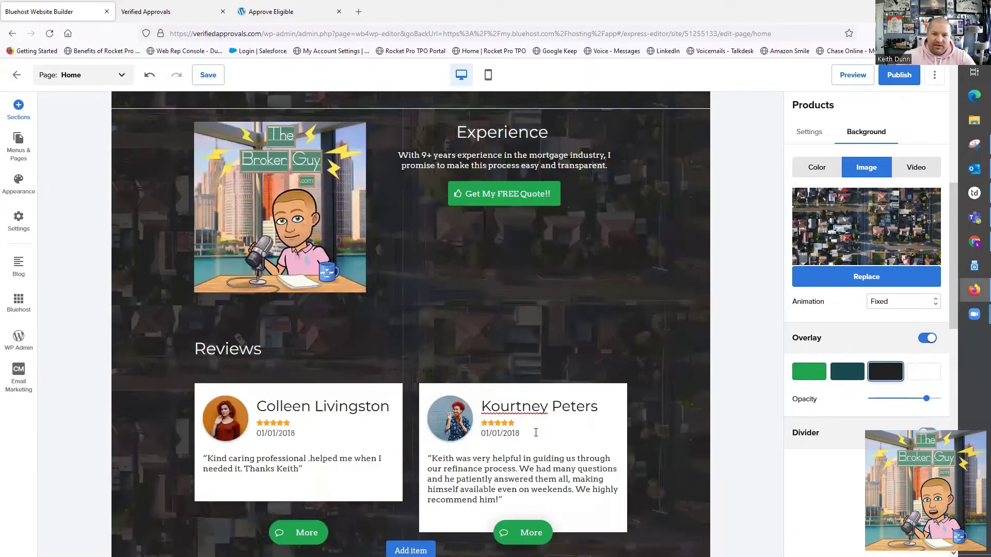
pyautogui.click(554, 361)
pyautogui.click(555, 355)
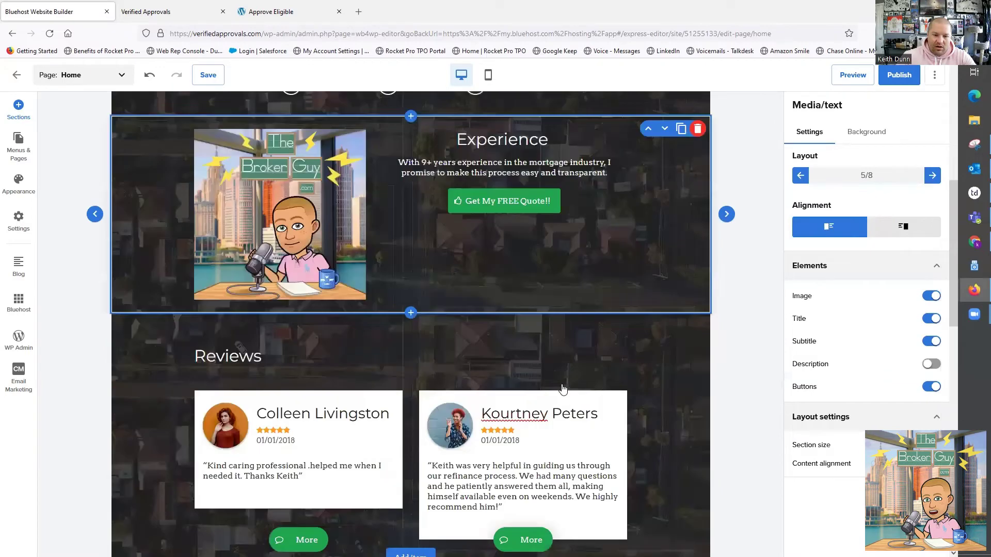
pyautogui.scroll(-10, 555, 372)
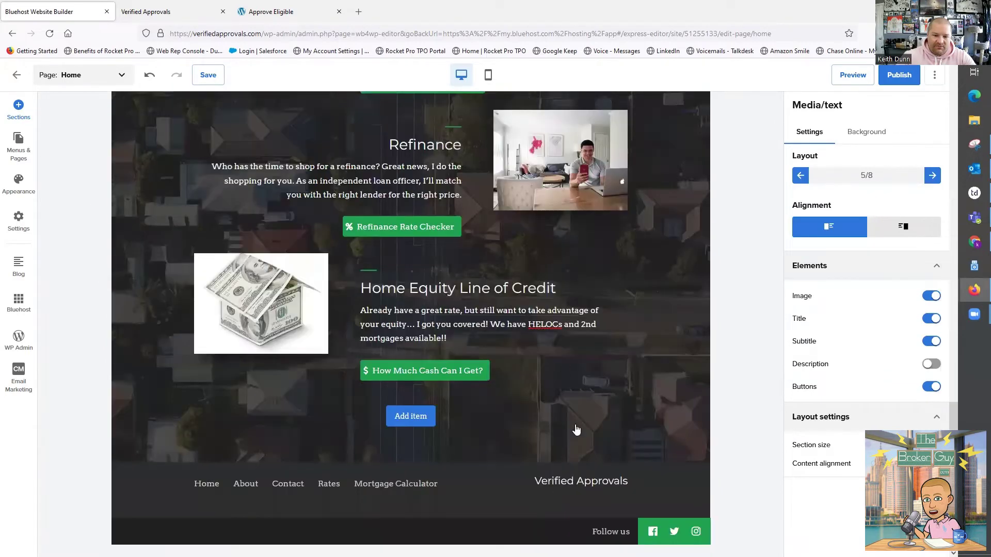
pyautogui.scroll(12, 628, 345)
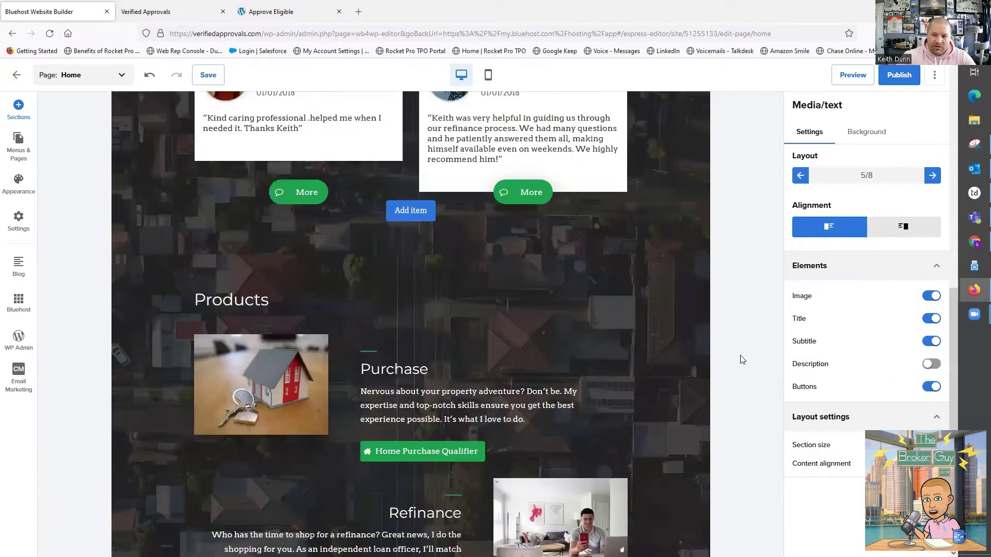
pyautogui.scroll(5, 483, 346)
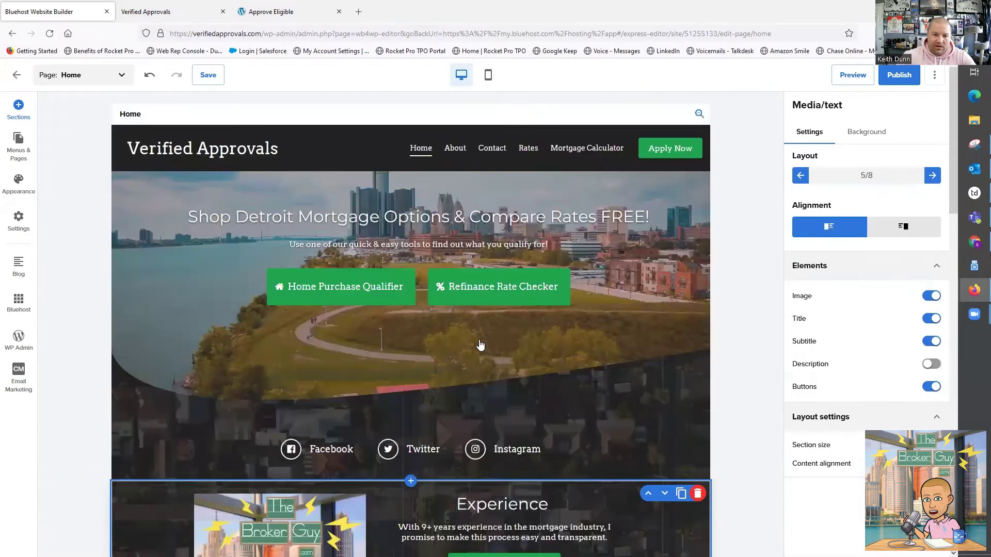
pyautogui.click(220, 77)
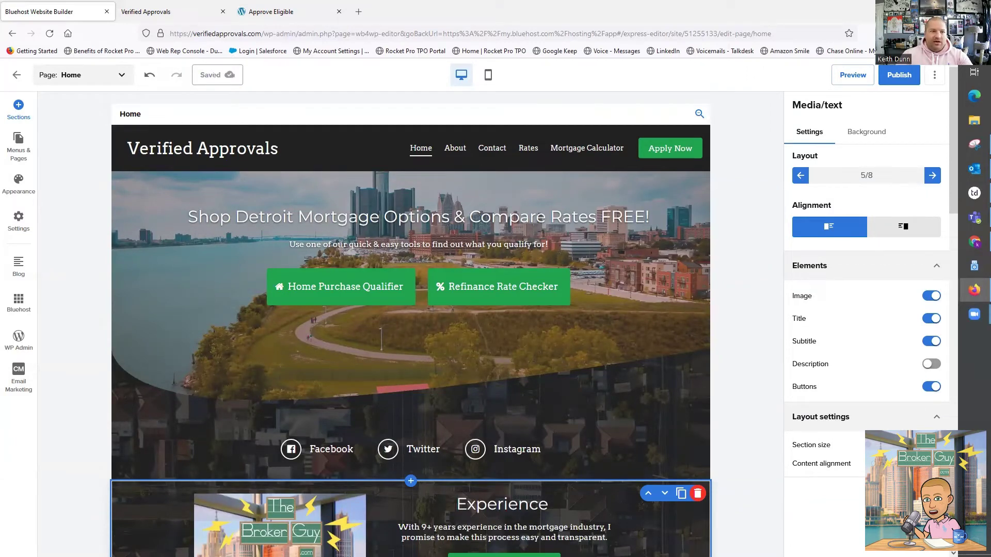
pyautogui.click(19, 149)
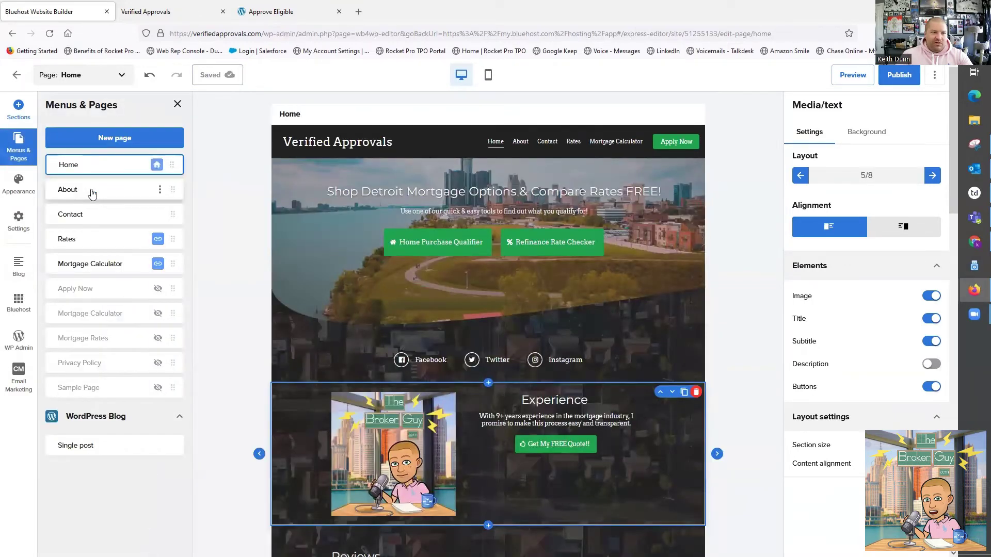
# On the About page, set the cover background to the Open Streets Detroit mural from a 'detroit' stock search
pyautogui.click(92, 194)
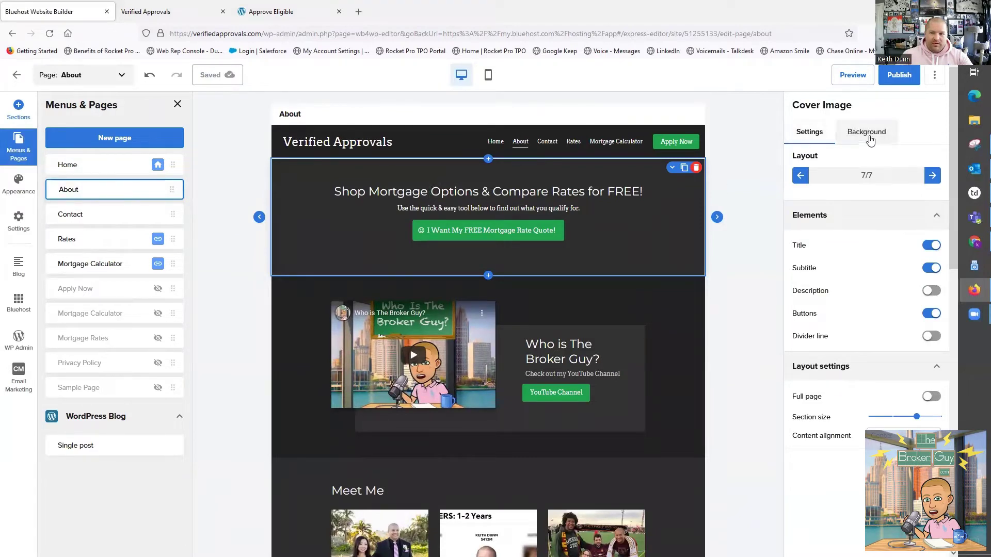
pyautogui.click(868, 135)
pyautogui.click(862, 168)
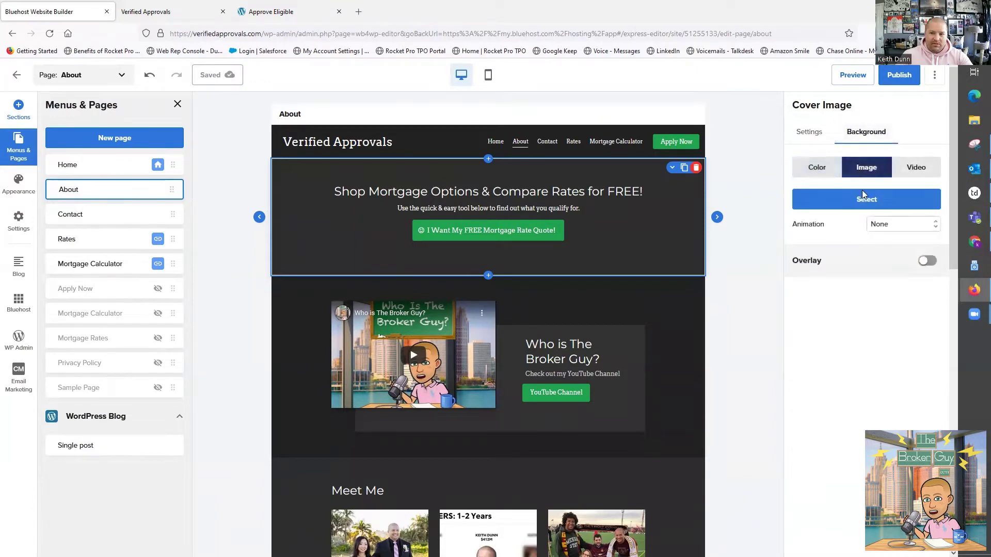
pyautogui.click(863, 207)
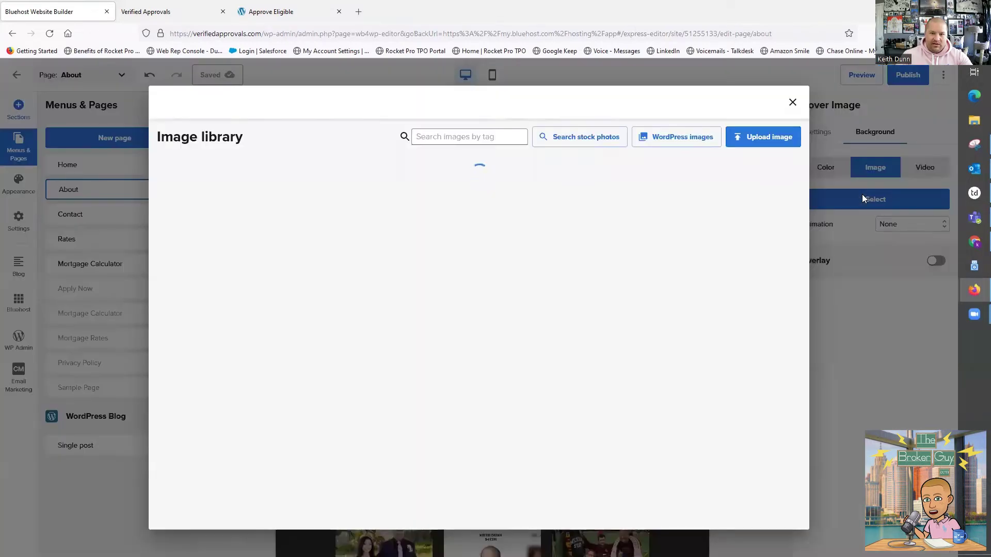
pyautogui.click(588, 137)
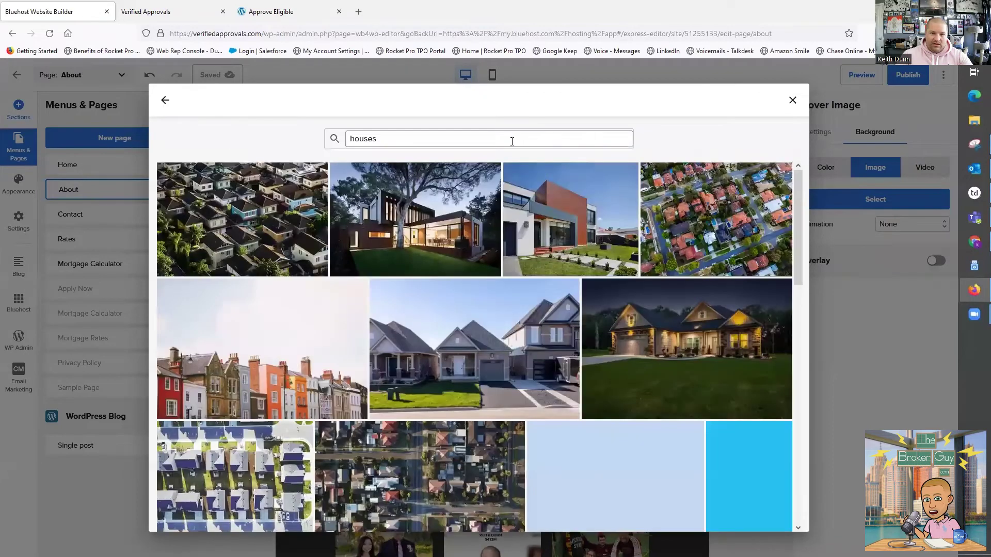
pyautogui.hotkey('ctrl', 'a')
pyautogui.write('det')
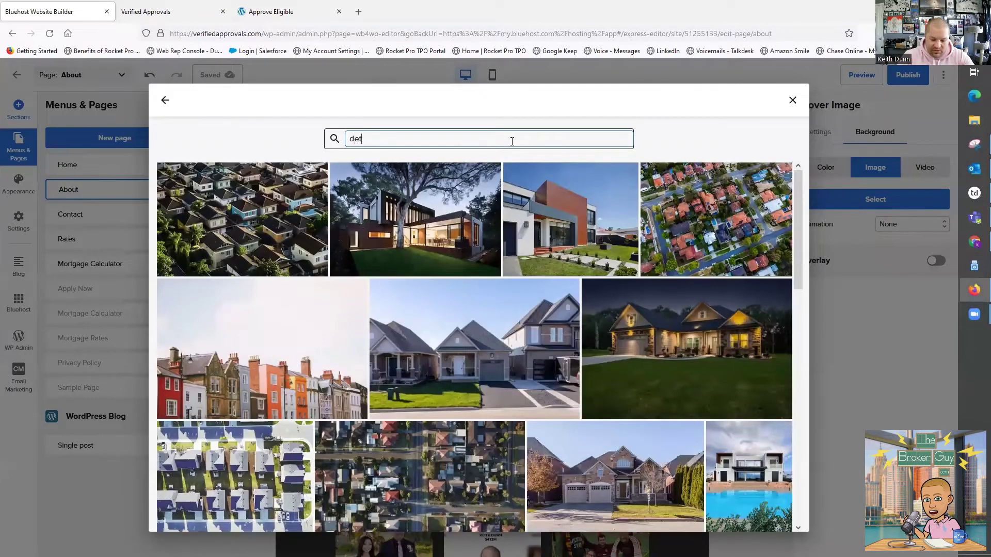
pyautogui.write('roit')
pyautogui.press('Return')
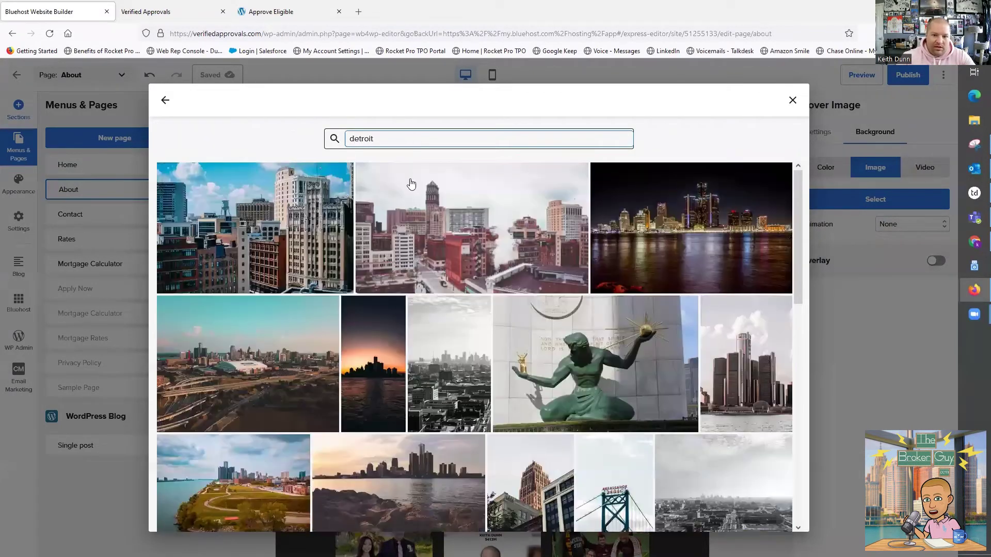
pyautogui.scroll(-4, 444, 237)
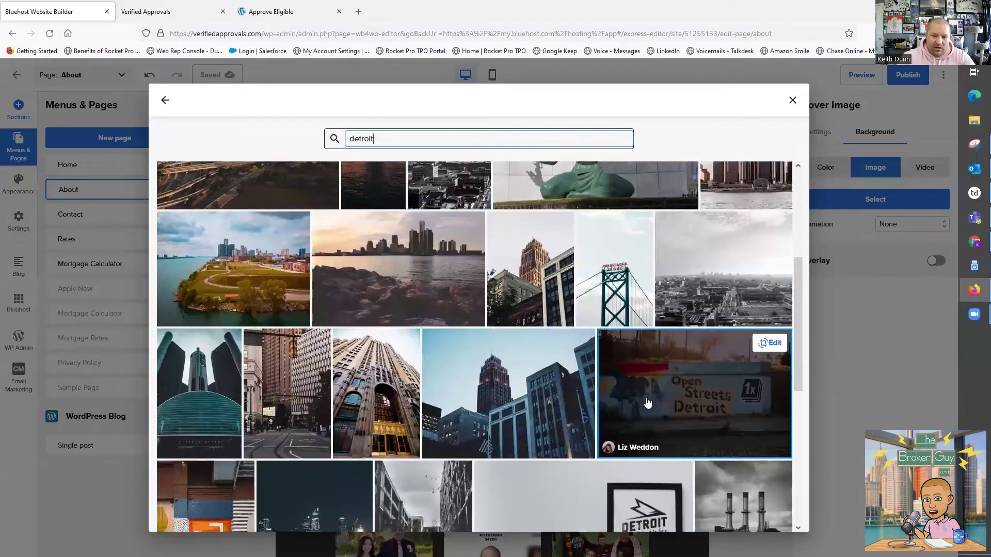
pyautogui.click(645, 400)
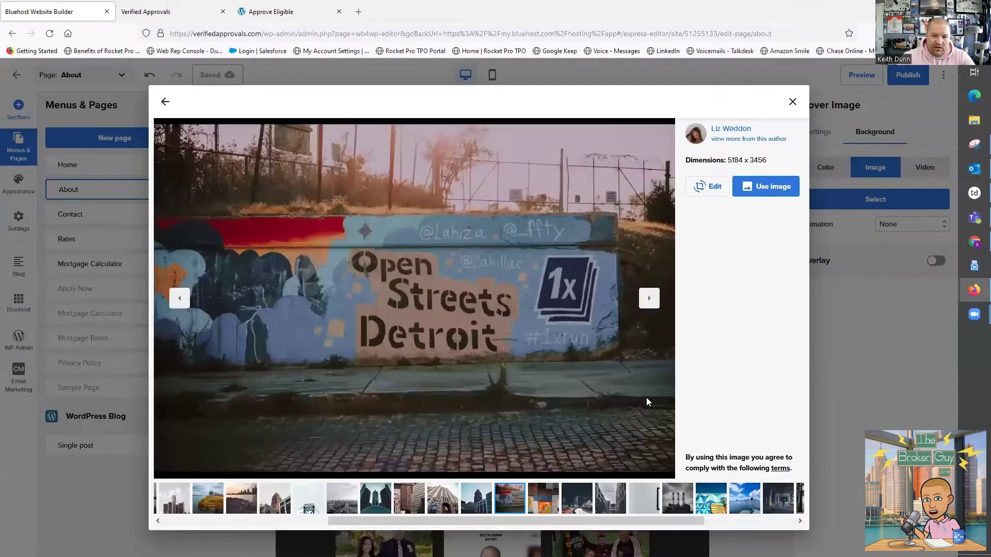
pyautogui.click(746, 189)
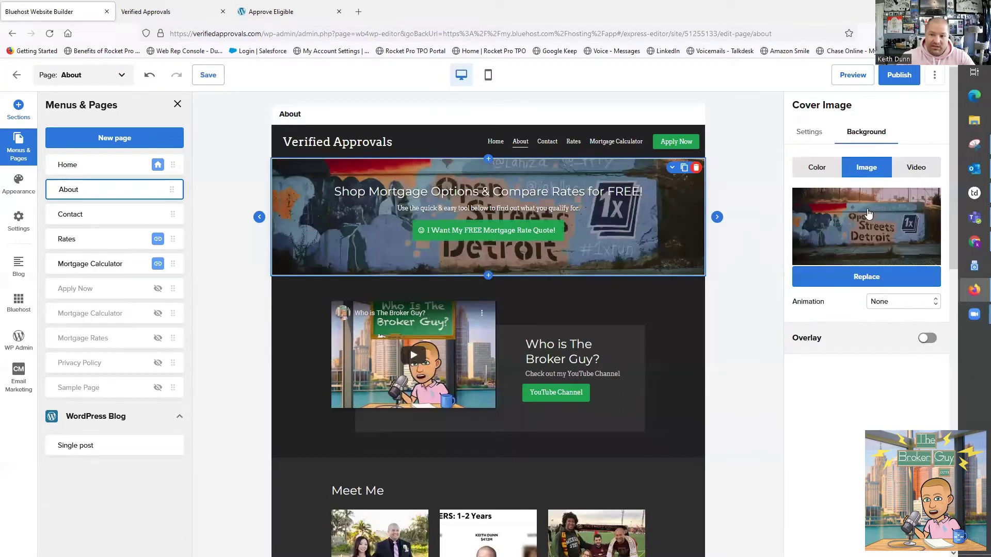
# Give the About cover photo Parallax animation and a dark overlay at about 66 opacity
pyautogui.click(895, 302)
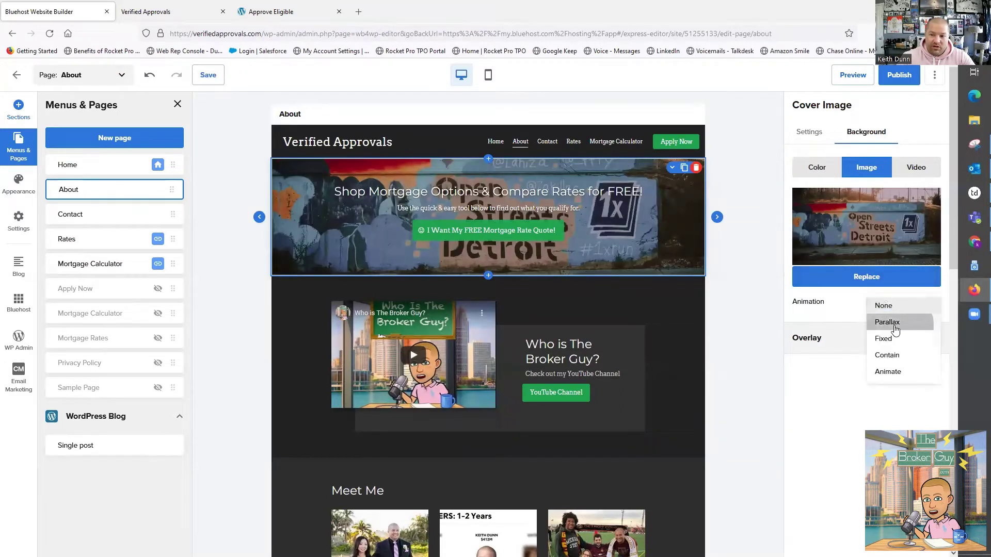
pyautogui.click(894, 324)
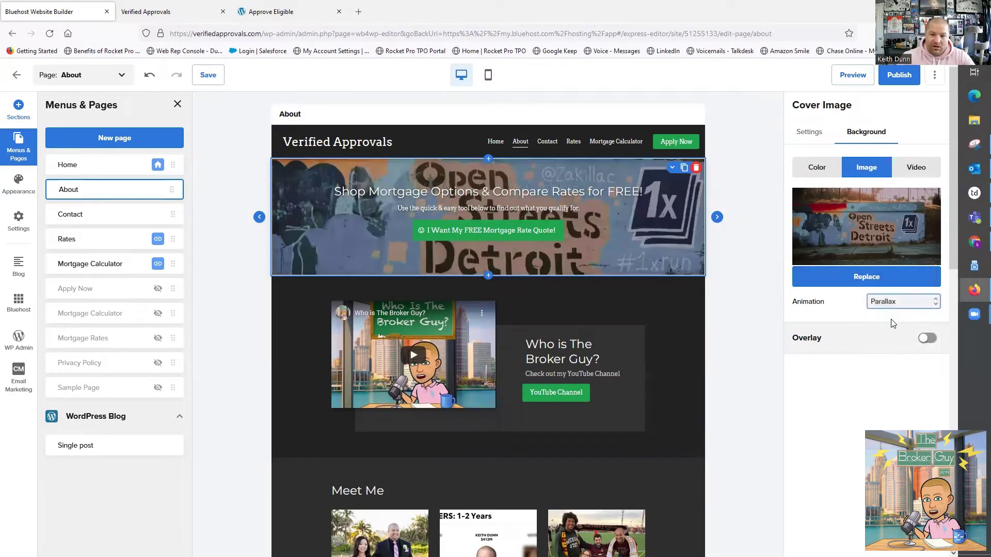
pyautogui.click(926, 339)
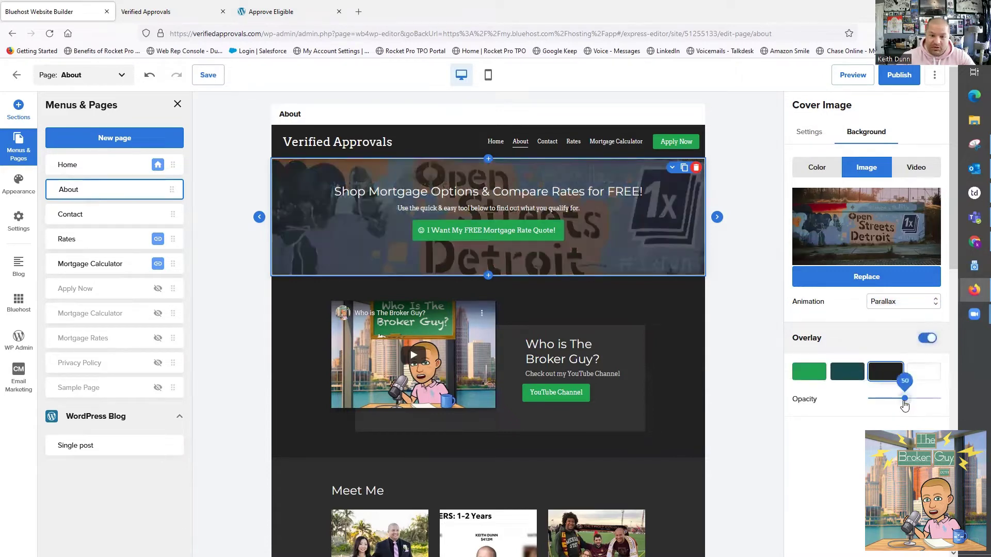
pyautogui.moveTo(905, 406); pyautogui.dragTo(920, 402)
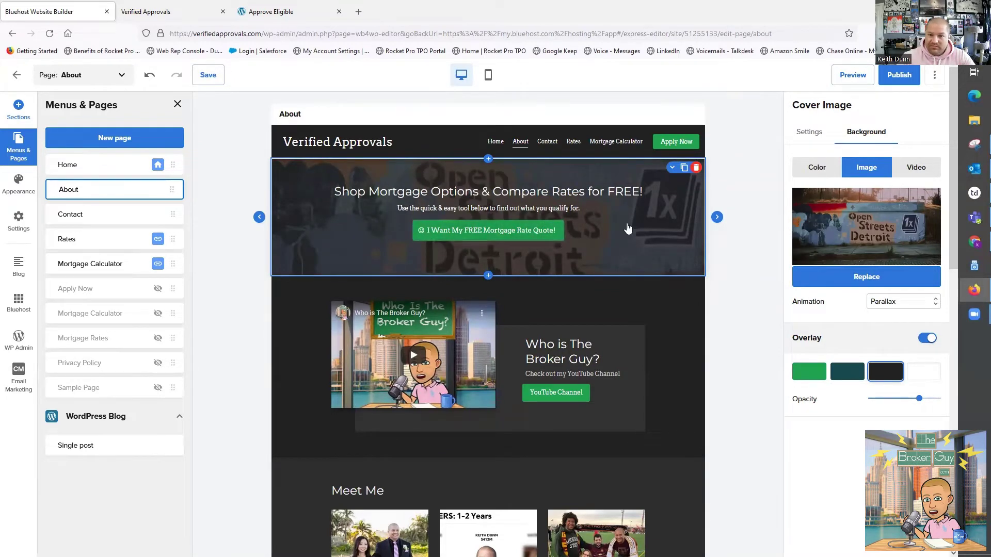
pyautogui.scroll(-1, 629, 222)
pyautogui.scroll(-2, 629, 221)
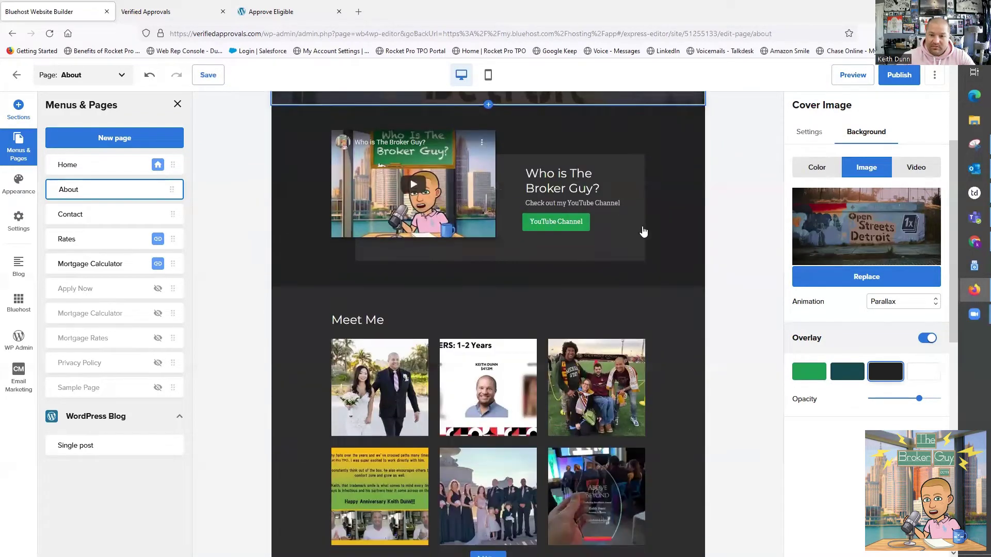
pyautogui.scroll(2, 663, 236)
pyautogui.click(688, 336)
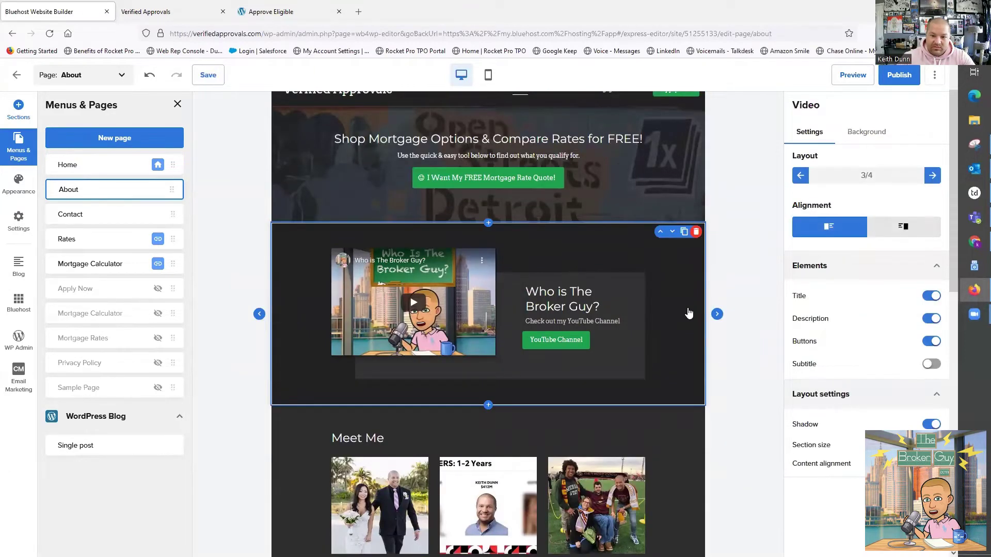
# Set the video section's background to the Detroit riverfront skyline stock photo
pyautogui.click(863, 133)
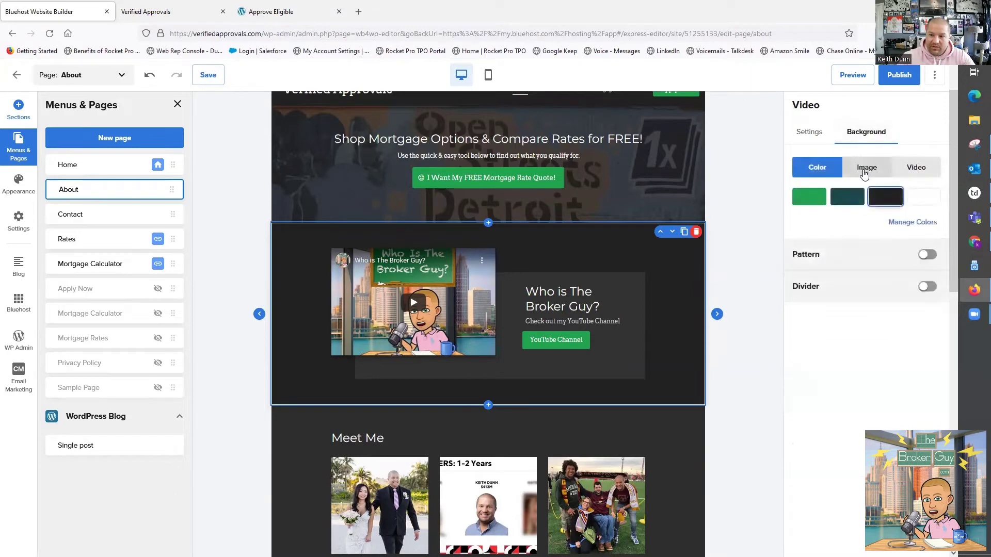
pyautogui.click(864, 171)
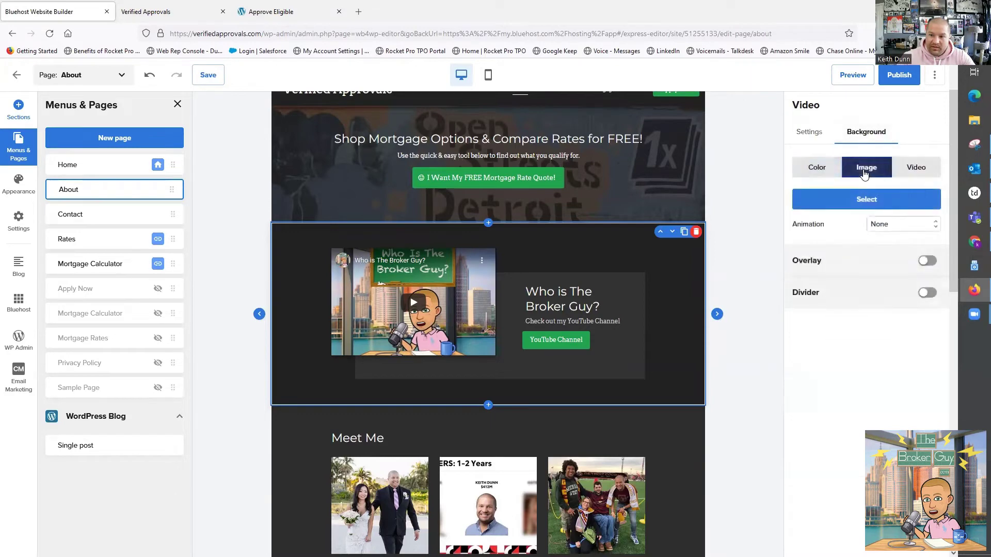
pyautogui.click(867, 201)
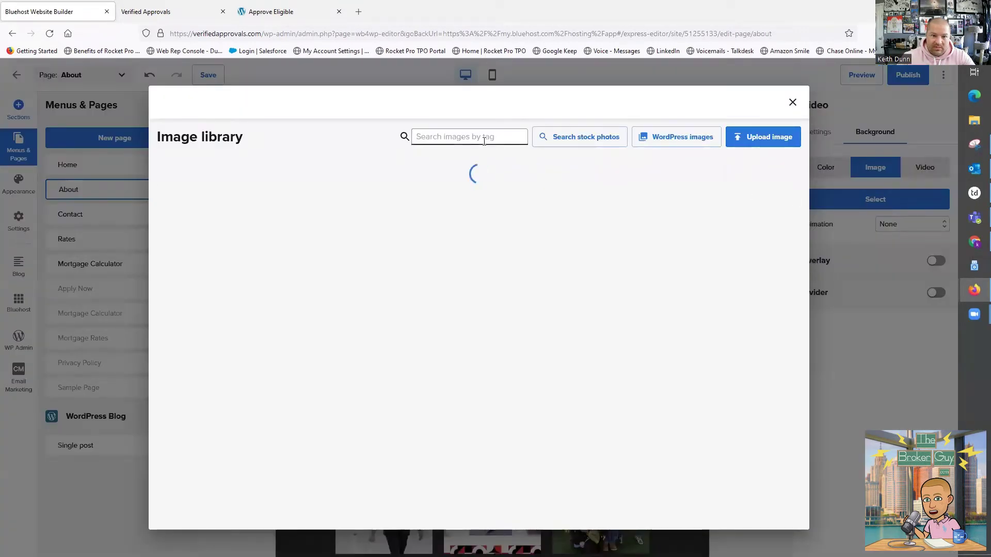
pyautogui.click(589, 137)
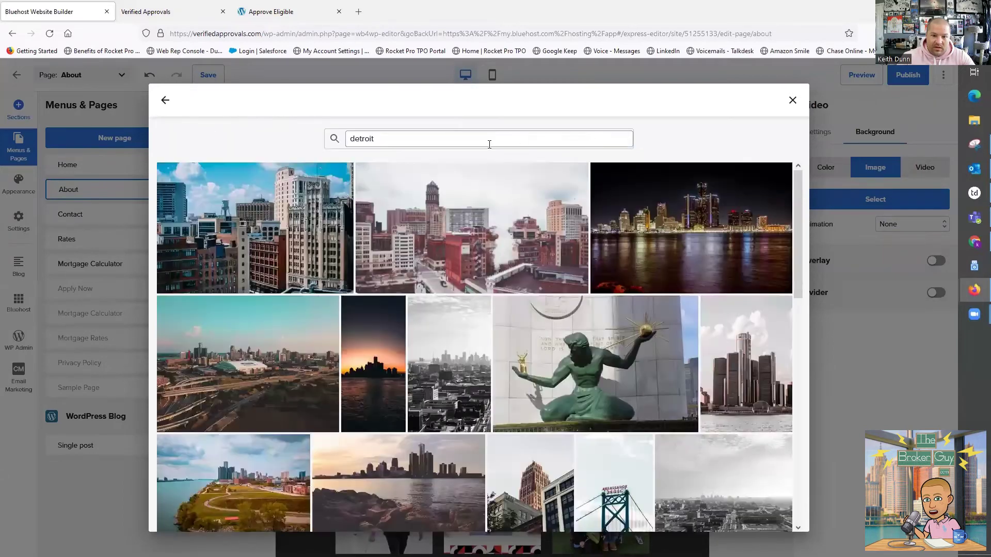
pyautogui.click(405, 139)
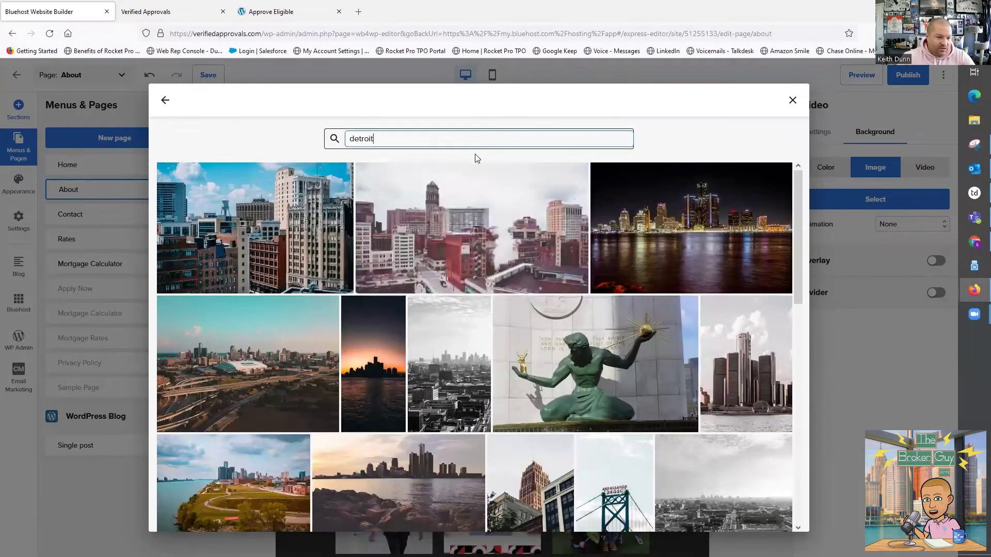
pyautogui.scroll(-3, 251, 304)
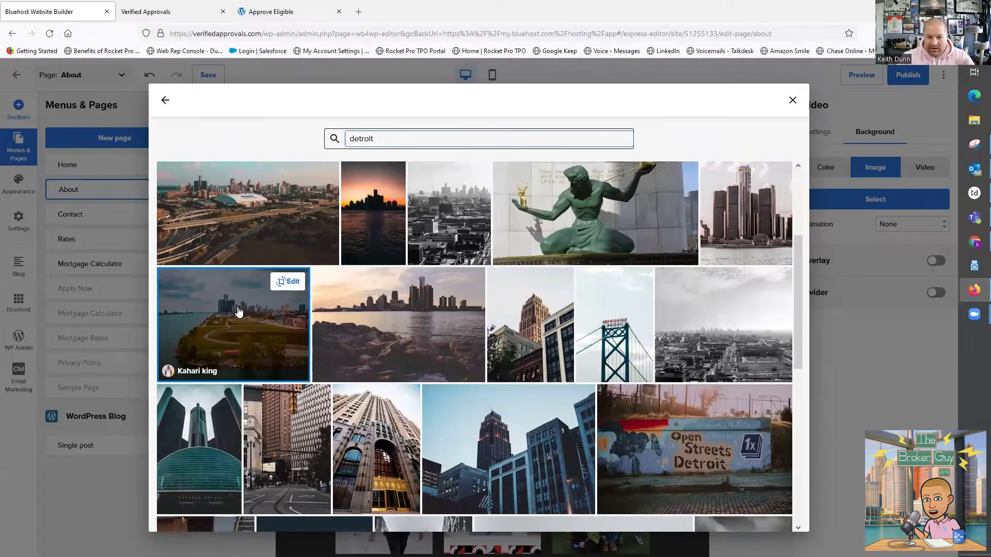
pyautogui.click(238, 311)
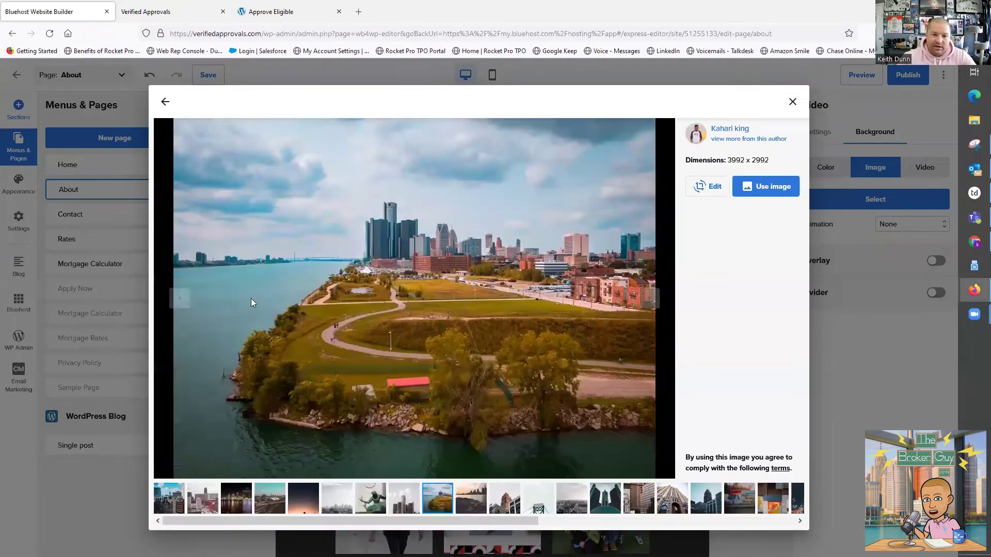
pyautogui.click(748, 187)
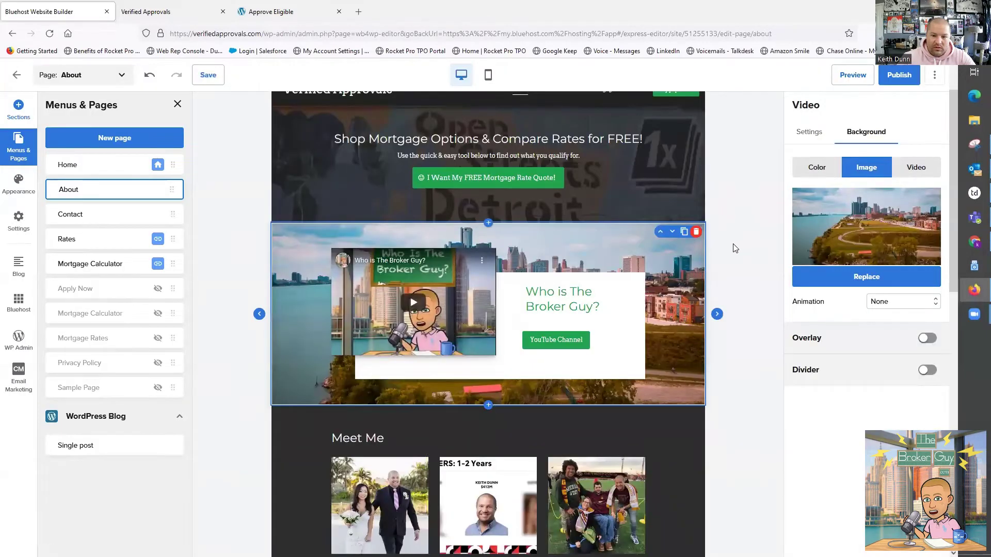
# Darken the skyline background with an overlay at about 65 opacity and make it Fixed
pyautogui.click(927, 338)
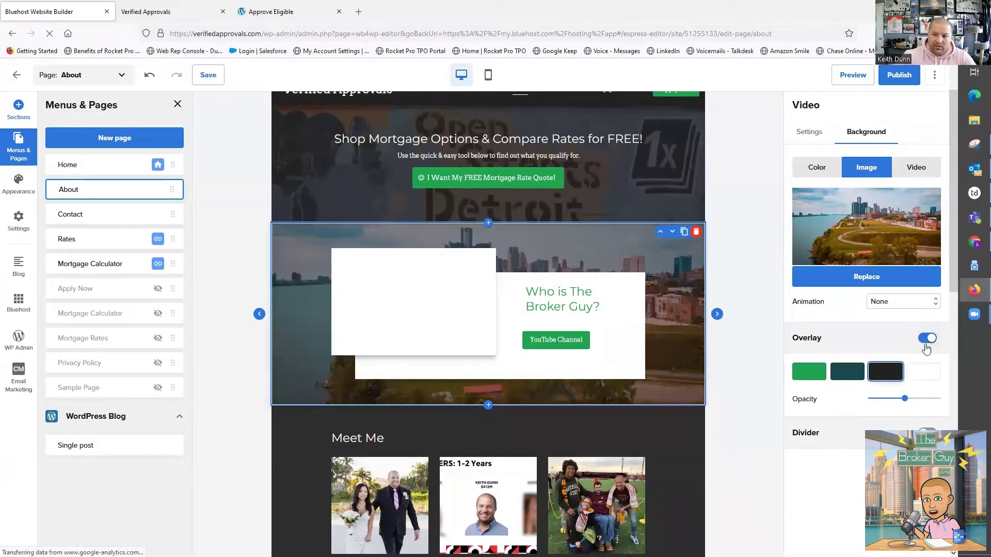
pyautogui.moveTo(904, 398)
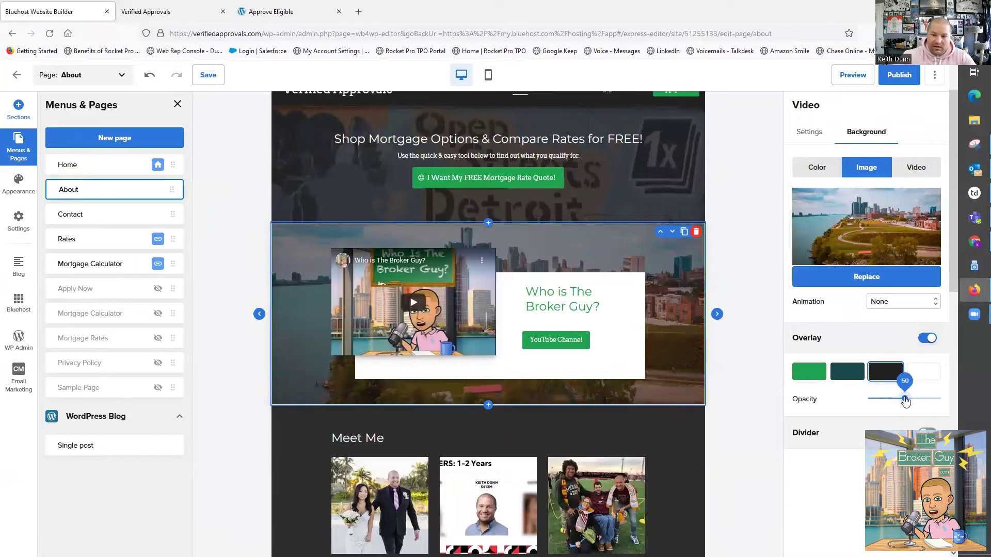
pyautogui.moveTo(905, 399); pyautogui.dragTo(919, 401)
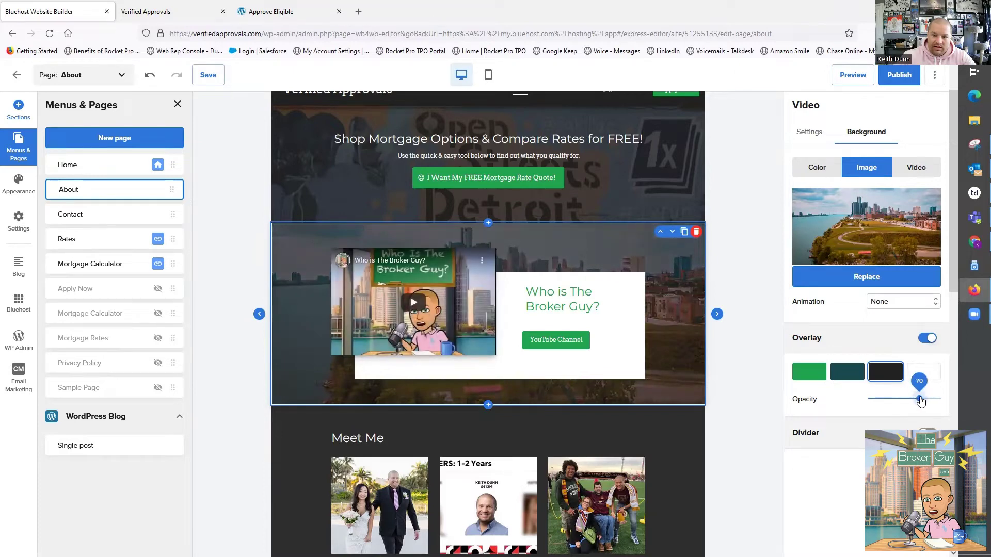
pyautogui.click(884, 302)
pyautogui.click(890, 341)
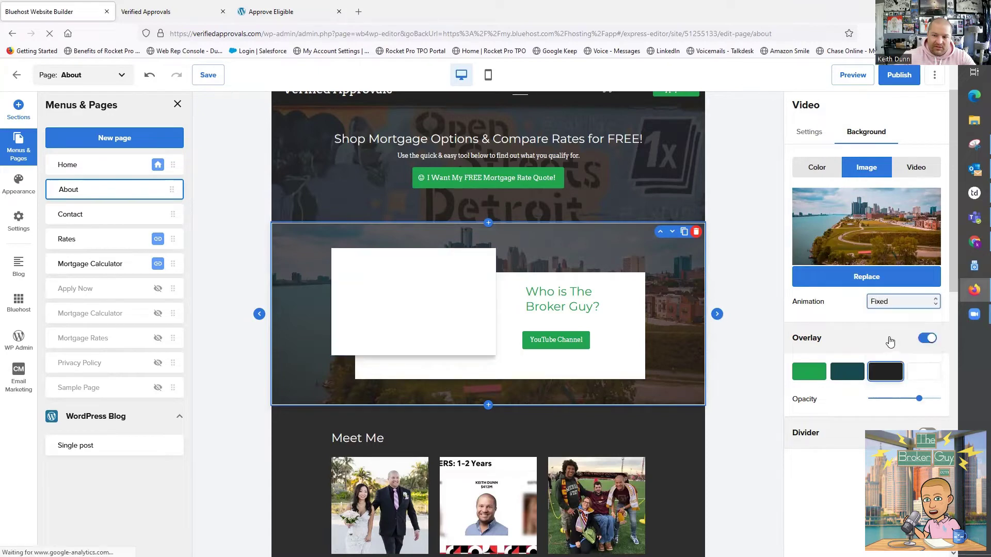
# Set the Meet Me gallery section's background to the aerial Detroit park stock photo
pyautogui.click(677, 457)
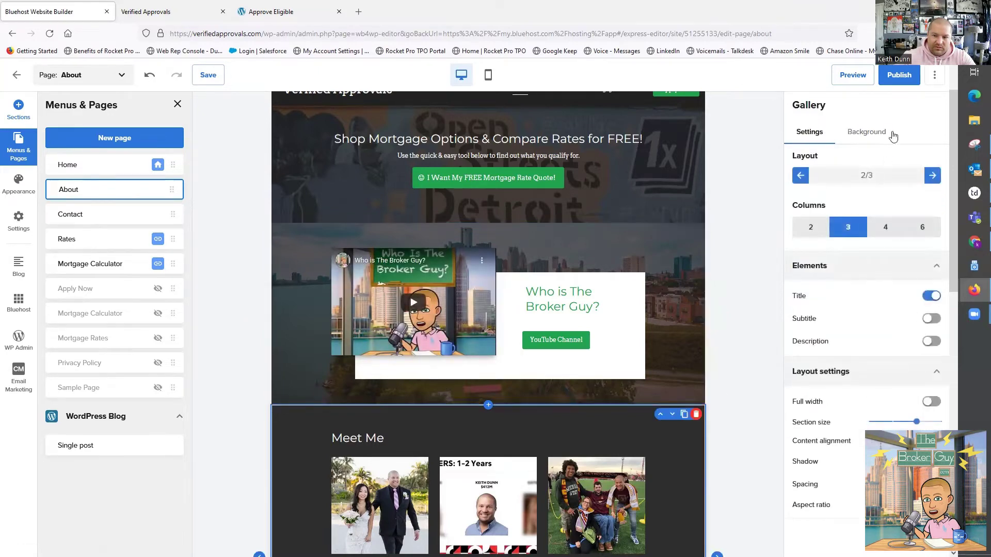
pyautogui.click(854, 134)
pyautogui.click(869, 168)
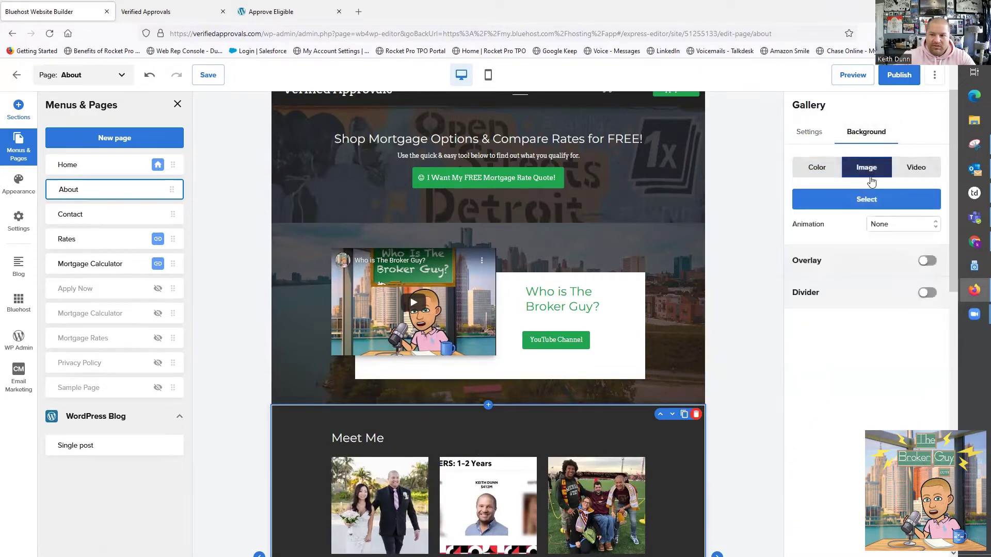
pyautogui.click(883, 227)
pyautogui.click(883, 229)
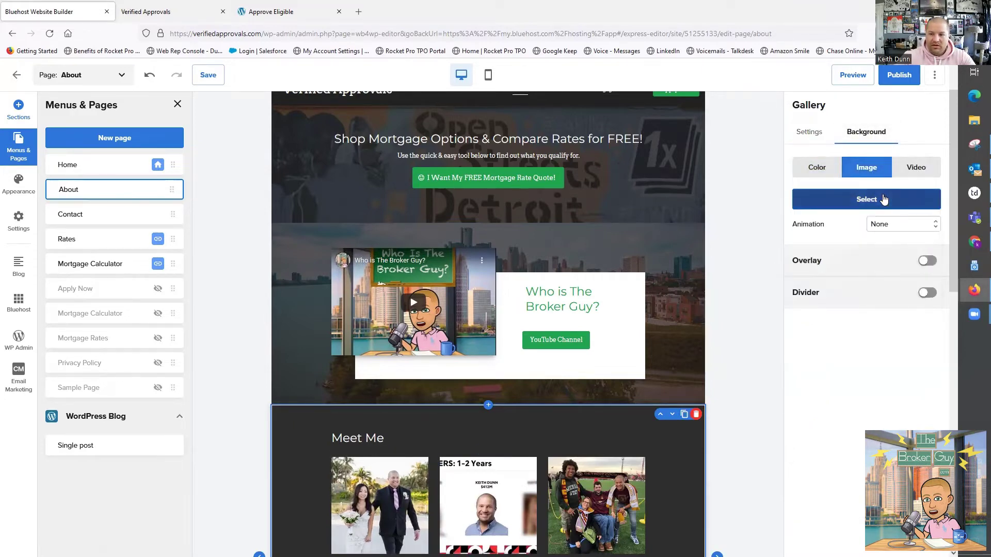
pyautogui.click(834, 199)
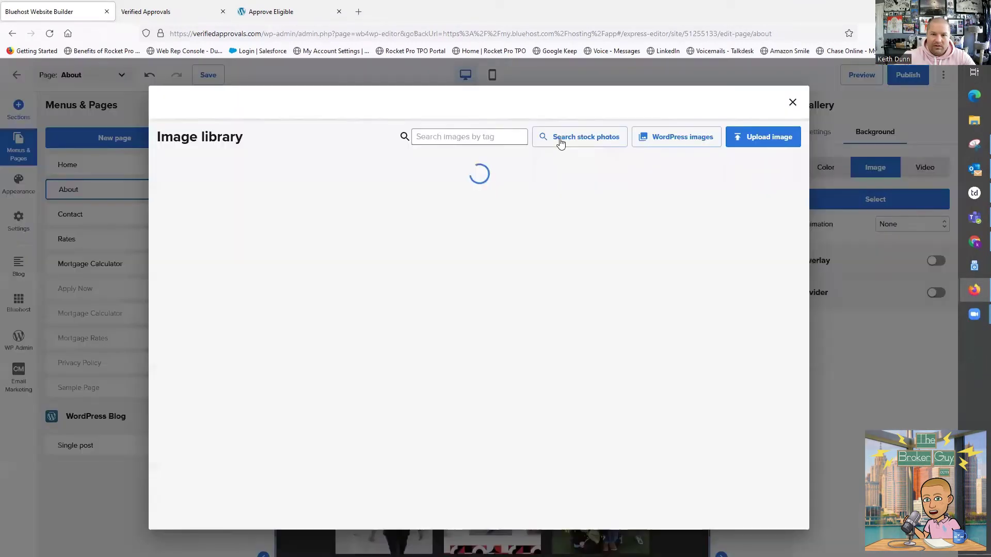
pyautogui.click(558, 140)
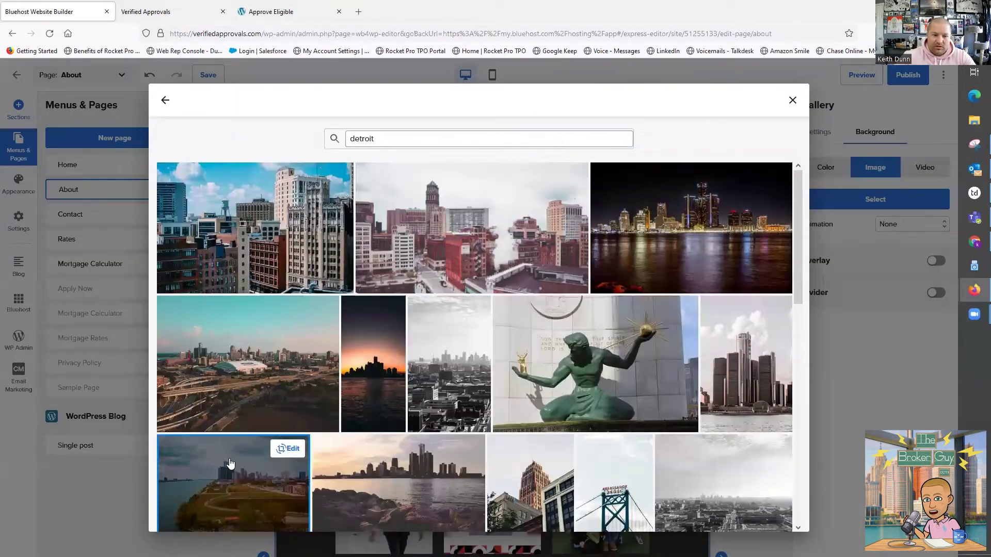
pyautogui.click(232, 461)
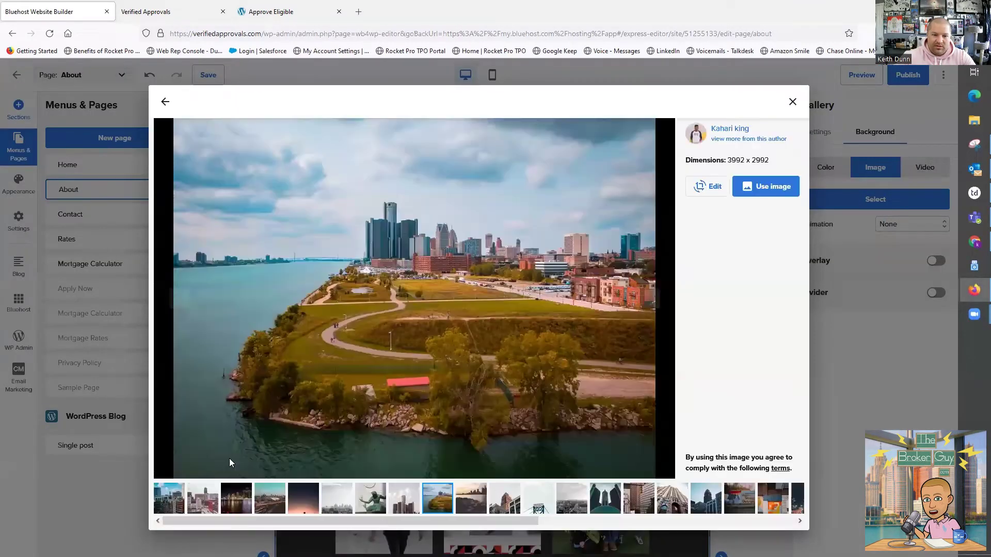
pyautogui.click(768, 197)
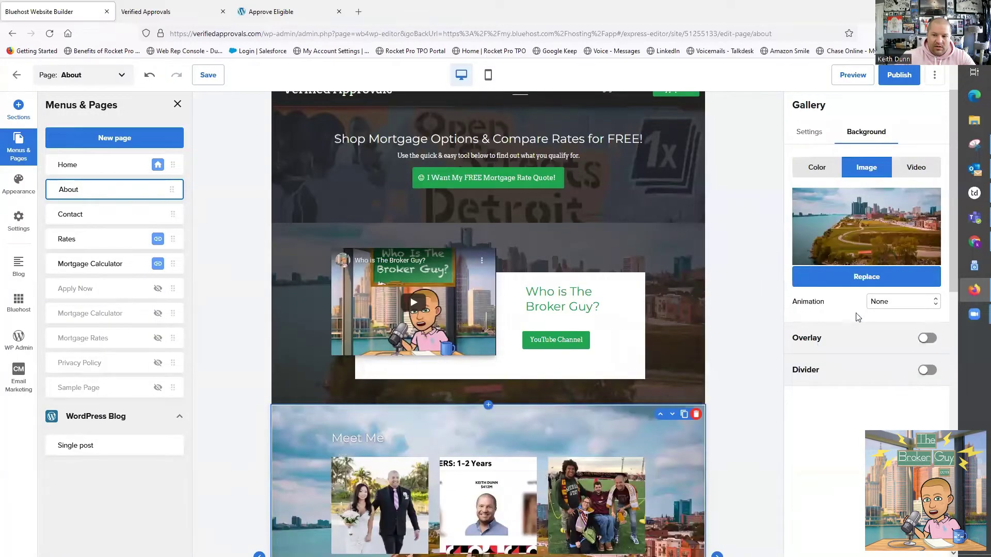
# Make the gallery background Fixed and add a dark overlay around 70 opacity
pyautogui.click(901, 302)
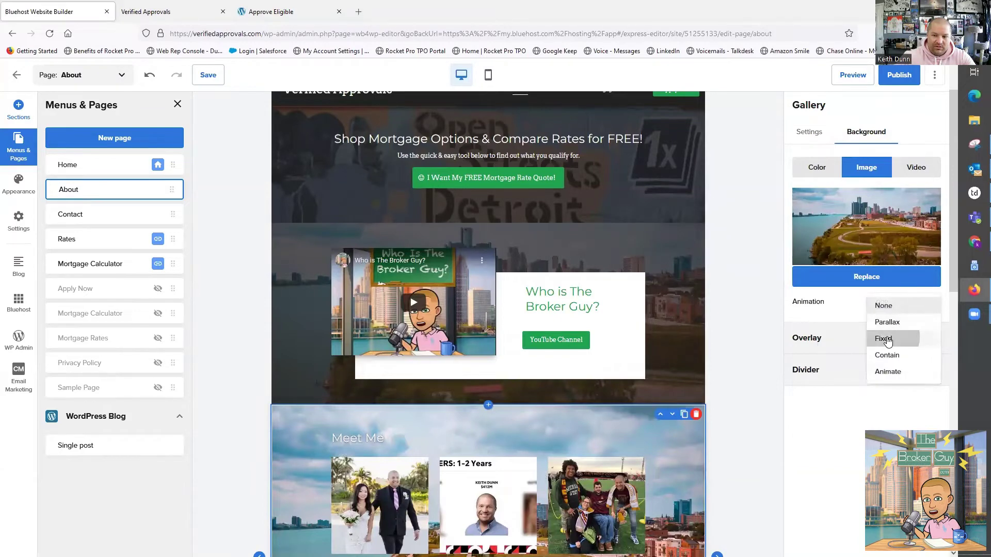
pyautogui.click(886, 339)
pyautogui.click(927, 338)
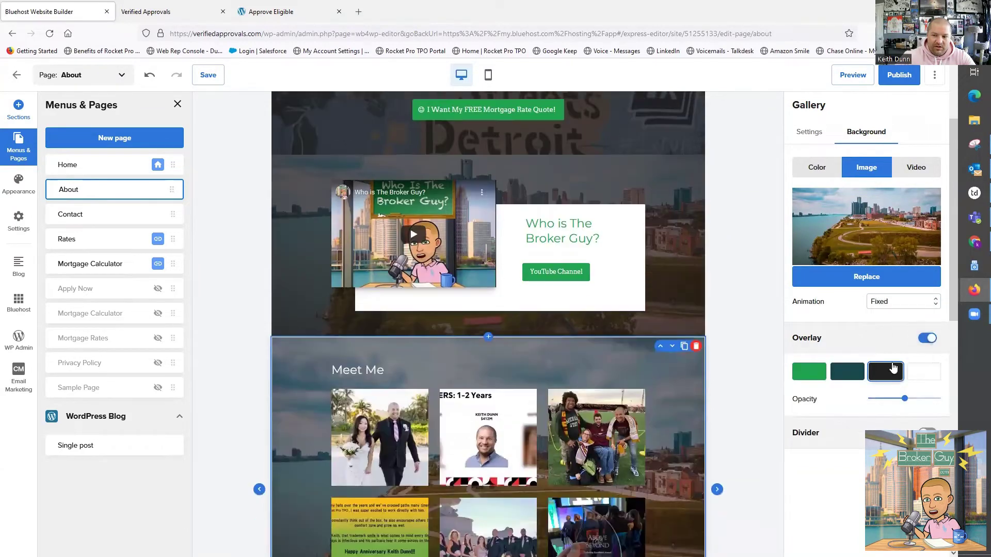
pyautogui.moveTo(904, 398); pyautogui.dragTo(920, 402)
pyautogui.scroll(-2, 766, 309)
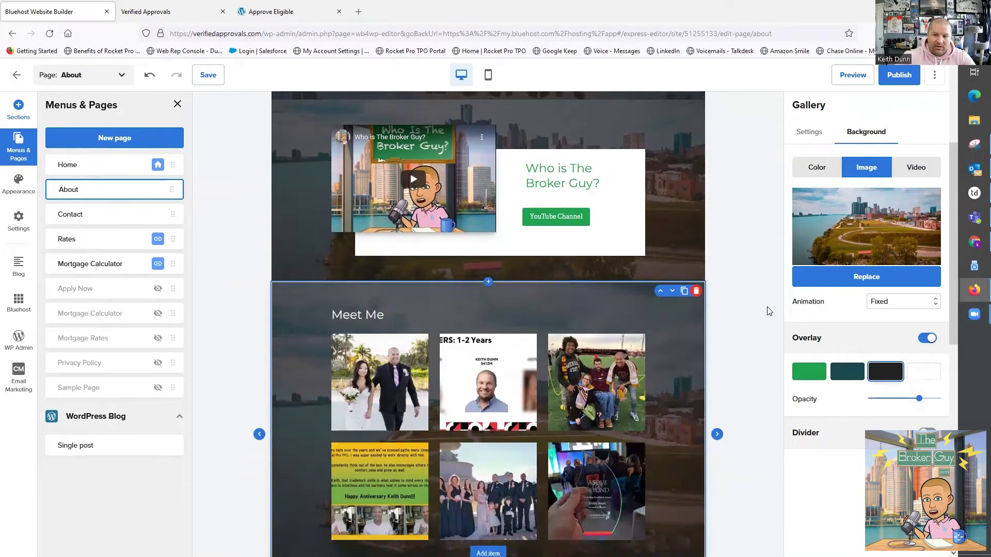
pyautogui.scroll(3, 708, 305)
pyautogui.scroll(-2, 658, 234)
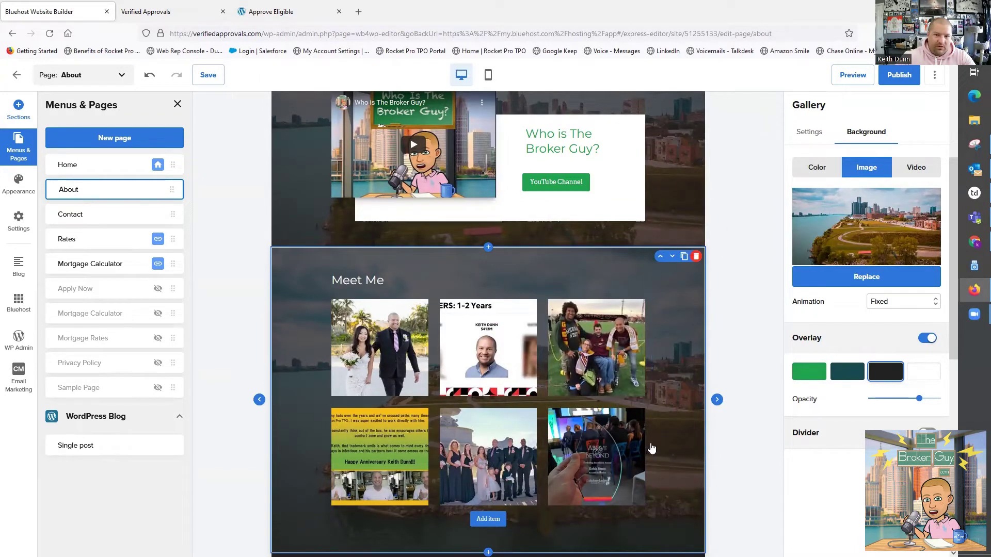
# Turn on the Divider in the Who is The Broker Guy? video section's background settings
pyautogui.scroll(1, 649, 263)
pyautogui.scroll(1, 649, 263)
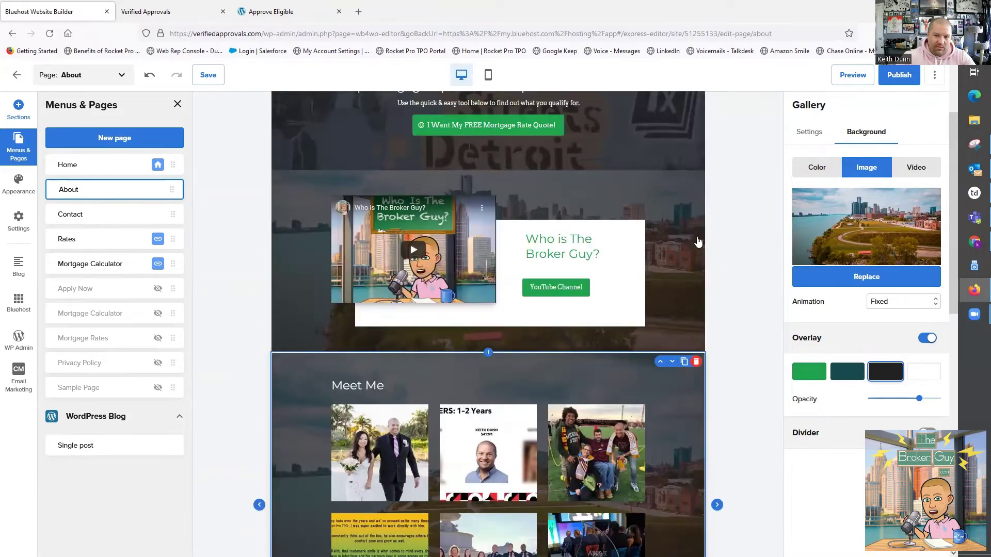
pyautogui.scroll(-5, 710, 392)
pyautogui.scroll(7, 692, 385)
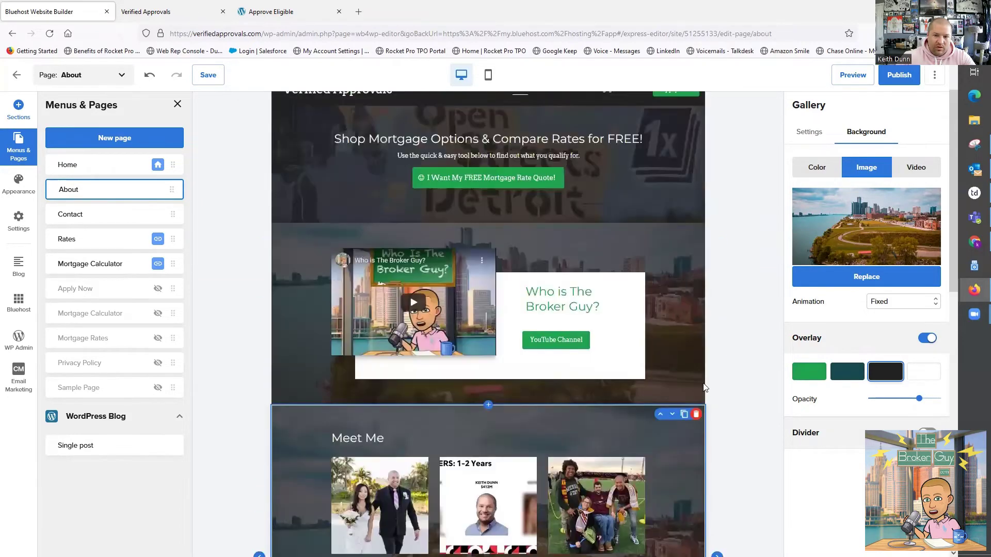
pyautogui.click(658, 320)
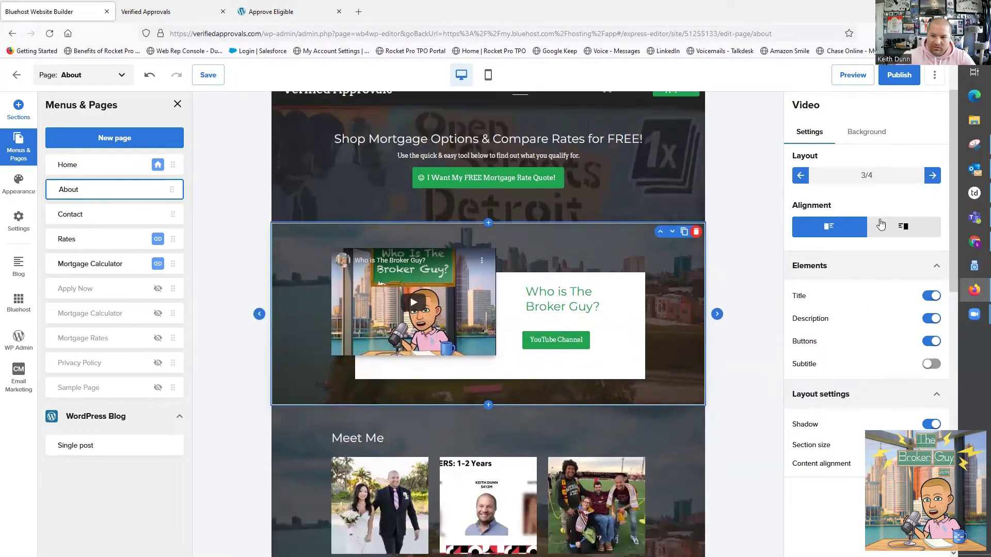
pyautogui.click(866, 132)
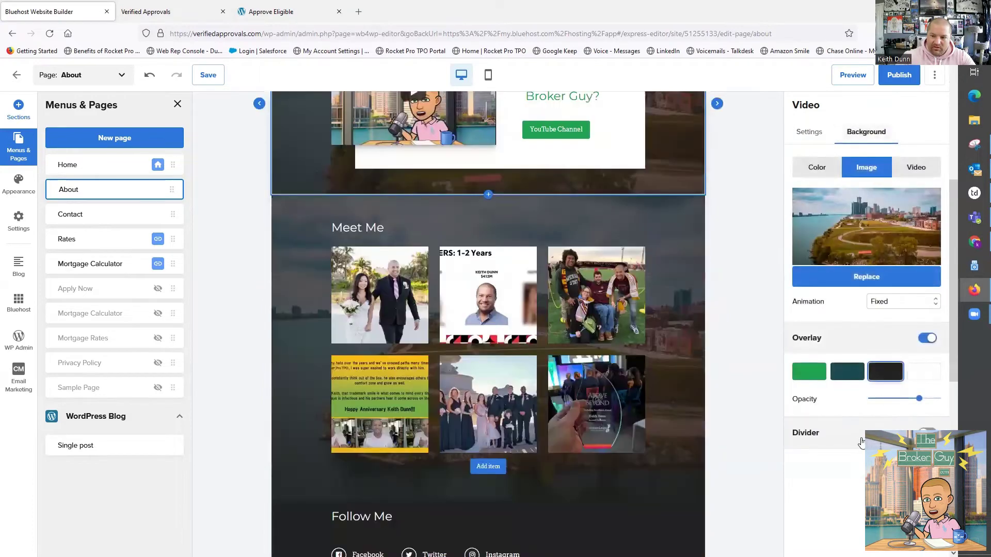
pyautogui.click(927, 434)
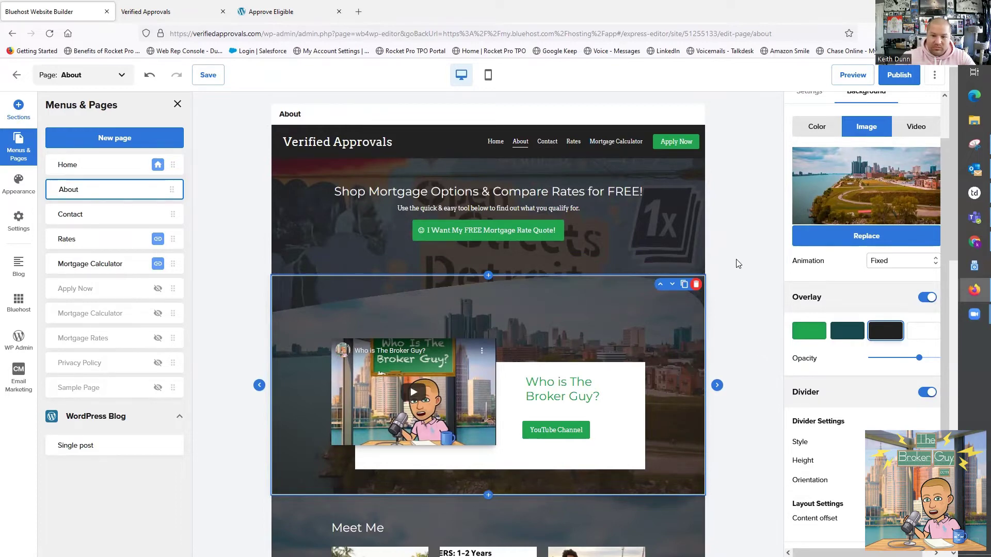
# Delete the Follow Me social links section from the About page
pyautogui.scroll(-9, 742, 272)
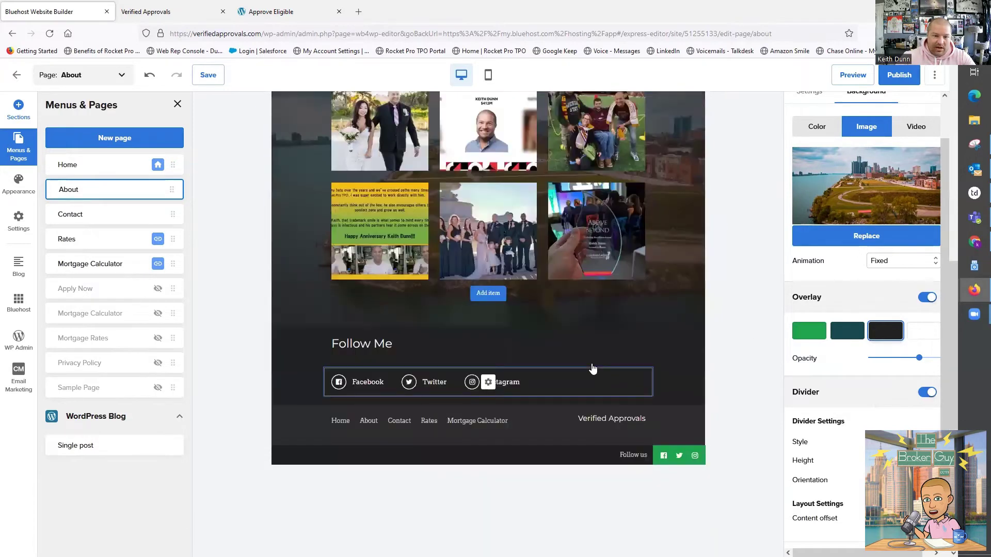
pyautogui.click(592, 368)
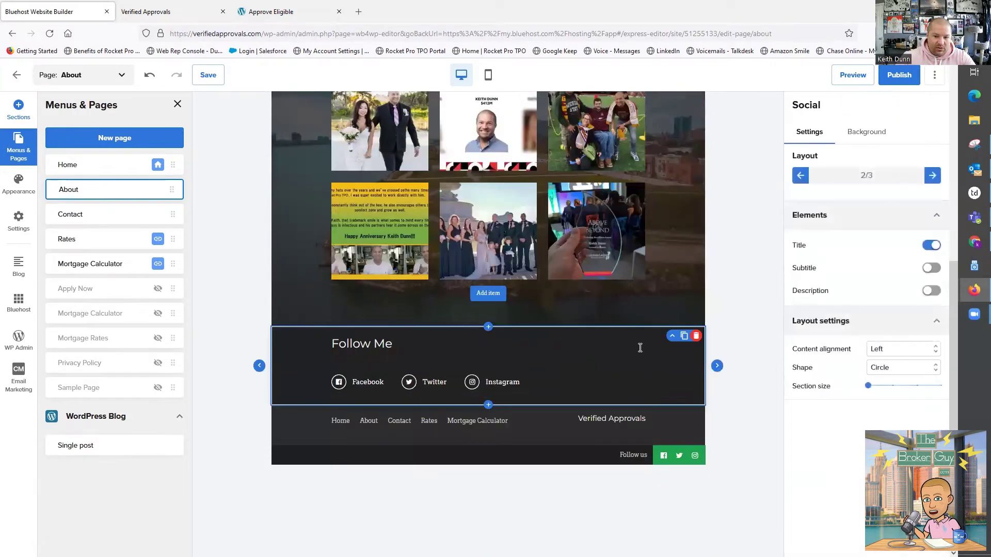
pyautogui.click(697, 337)
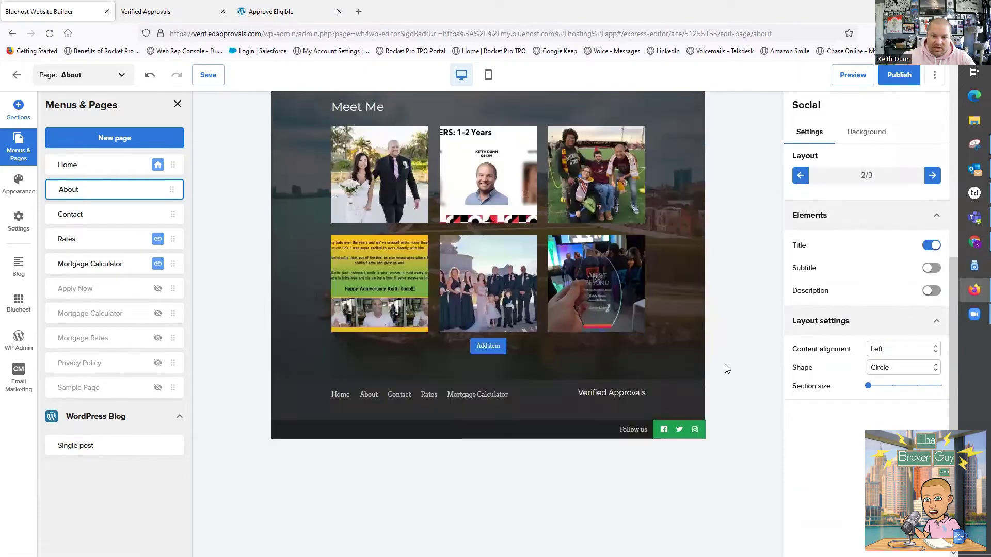
# Save the About page changes
pyautogui.scroll(8, 536, 427)
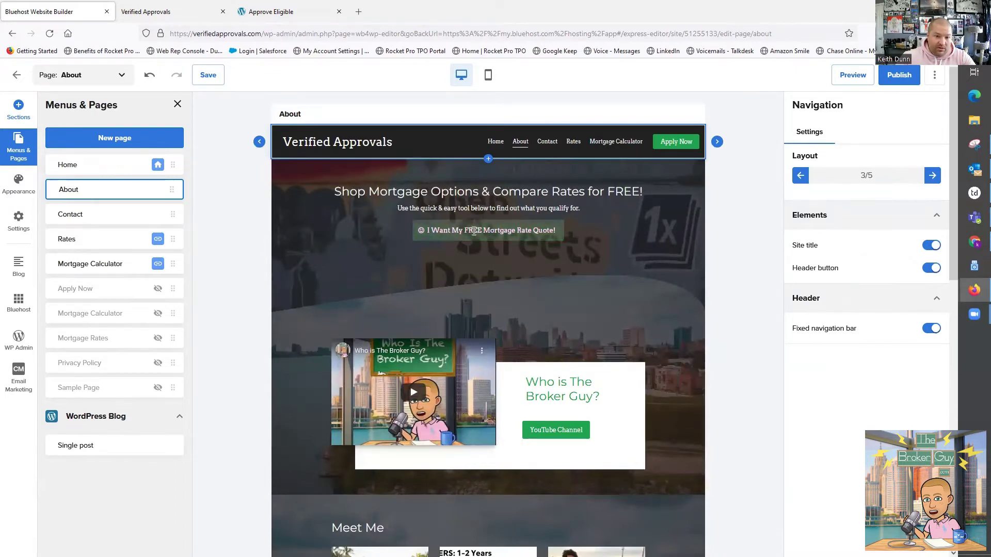
pyautogui.scroll(-10, 669, 325)
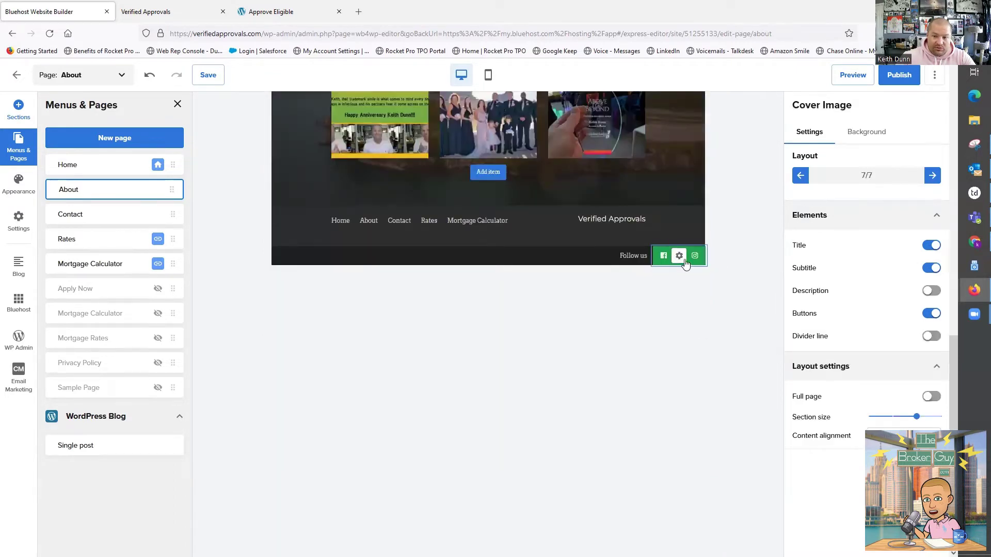
pyautogui.scroll(10, 664, 327)
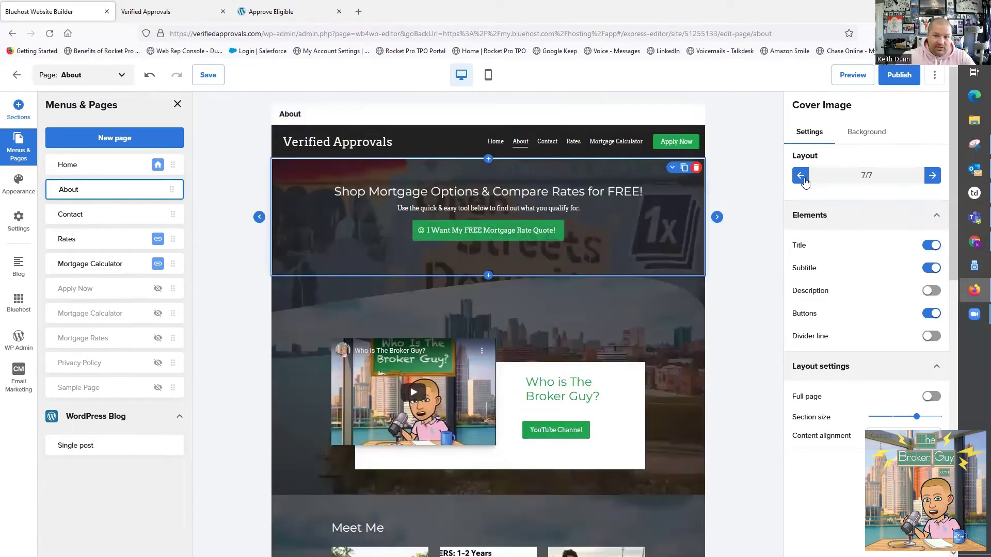
pyautogui.click(219, 77)
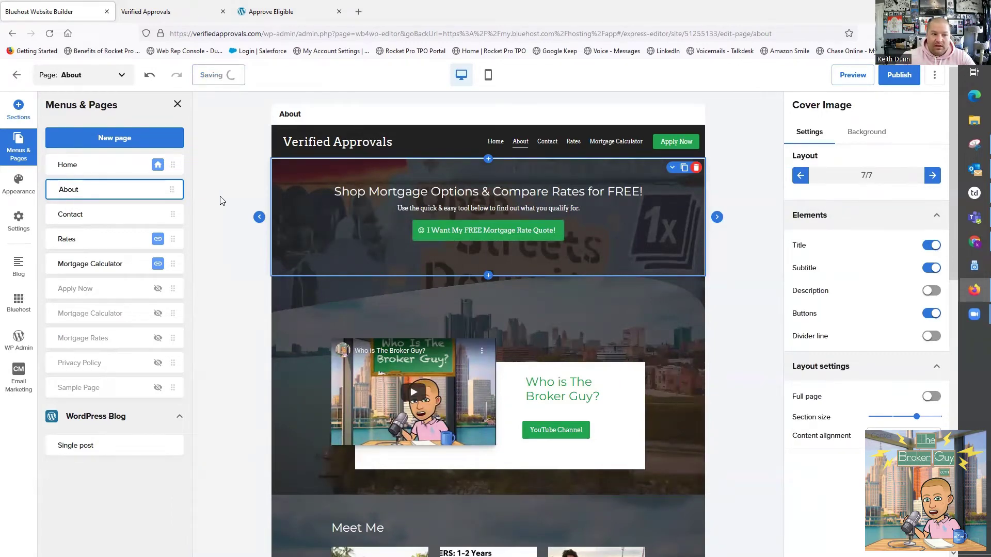
# On the Contact page, set the hero cover background to the Open Streets Detroit mural photo
pyautogui.click(93, 219)
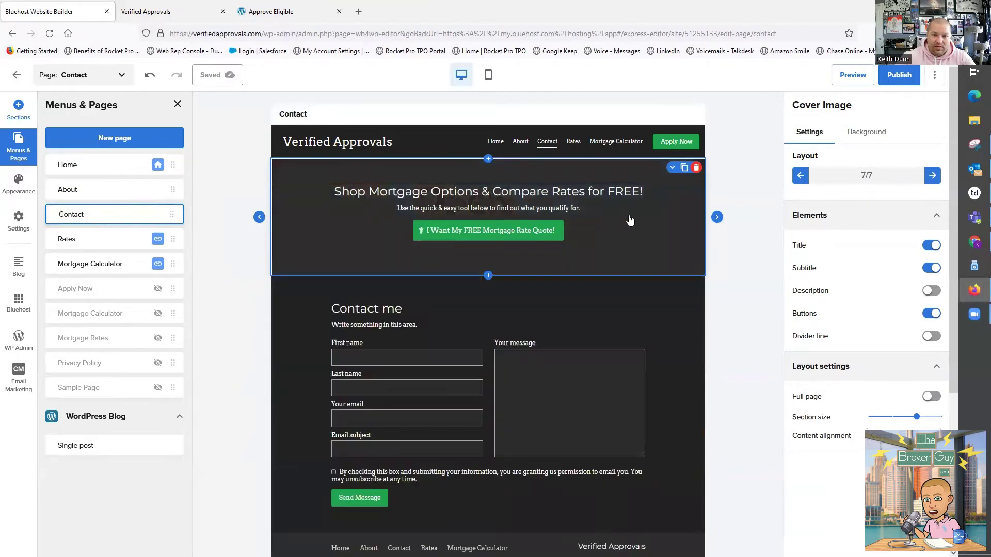
pyautogui.click(860, 130)
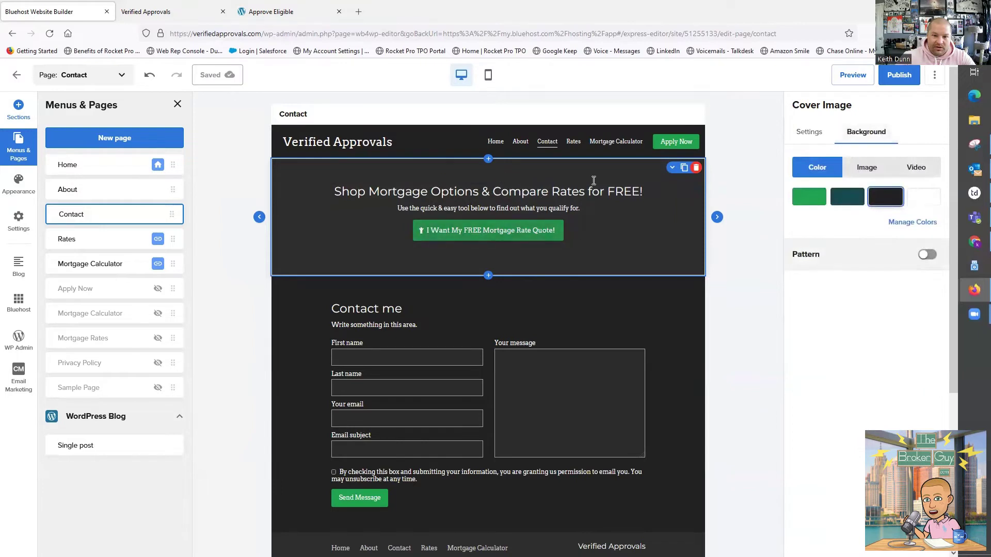
pyautogui.click(867, 167)
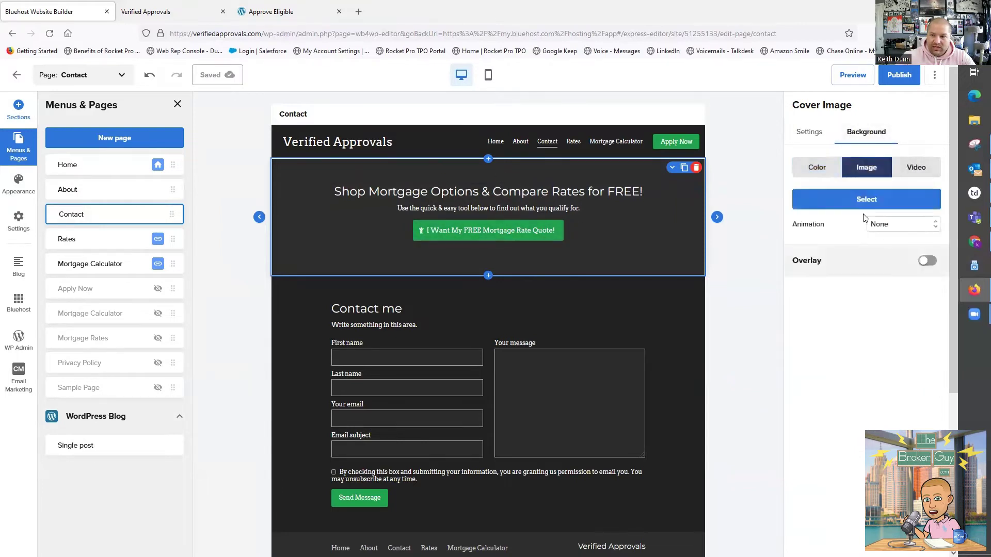
pyautogui.click(861, 199)
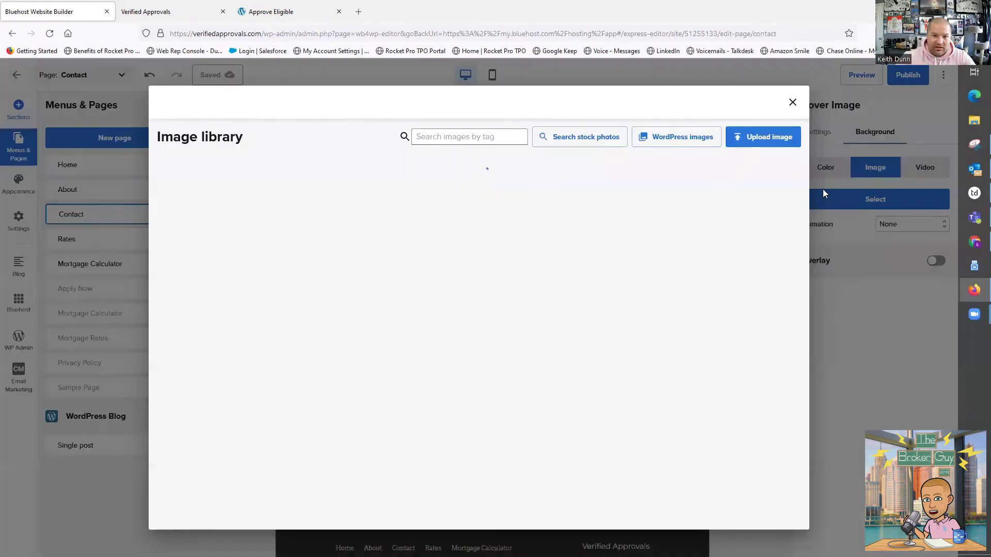
pyautogui.click(561, 137)
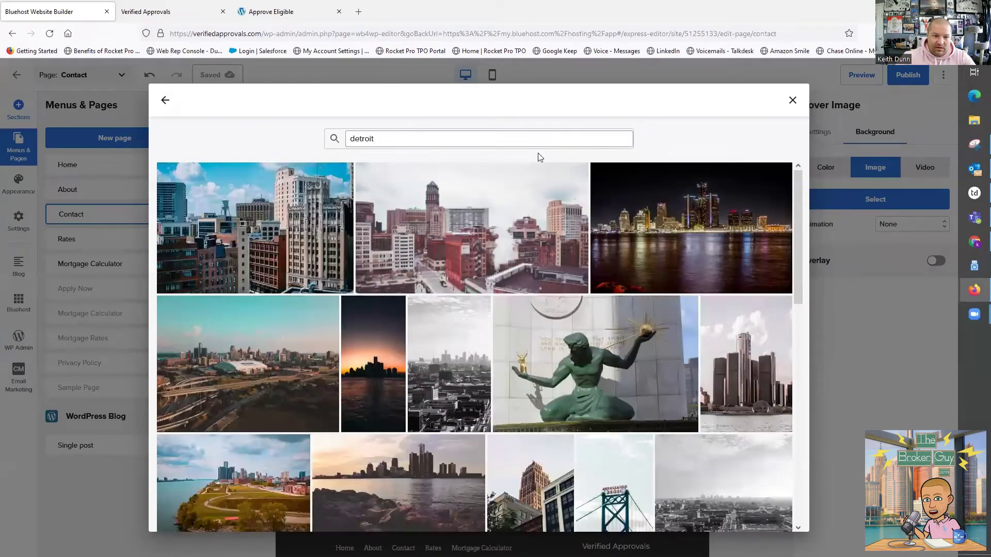
pyautogui.scroll(-3, 292, 341)
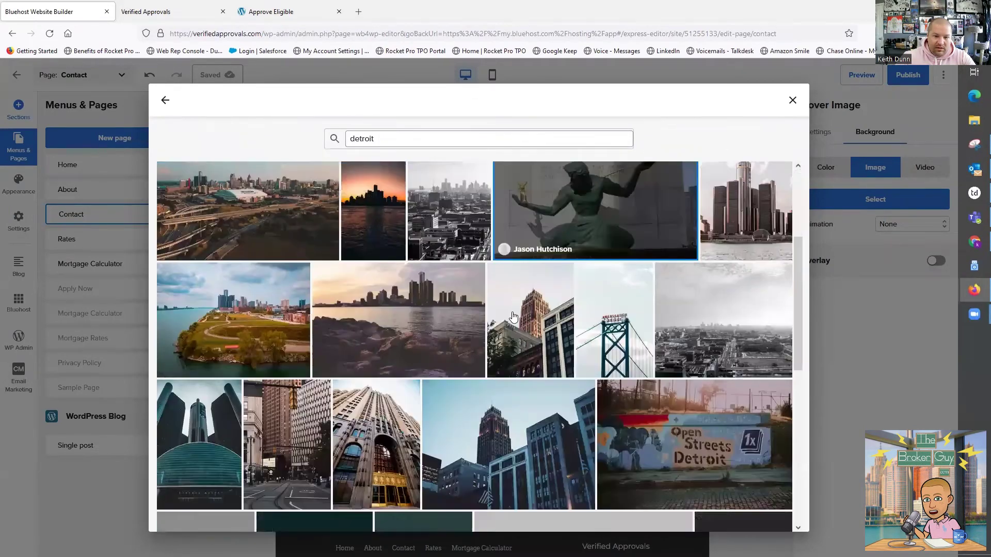
pyautogui.scroll(-1, 696, 389)
pyautogui.click(695, 389)
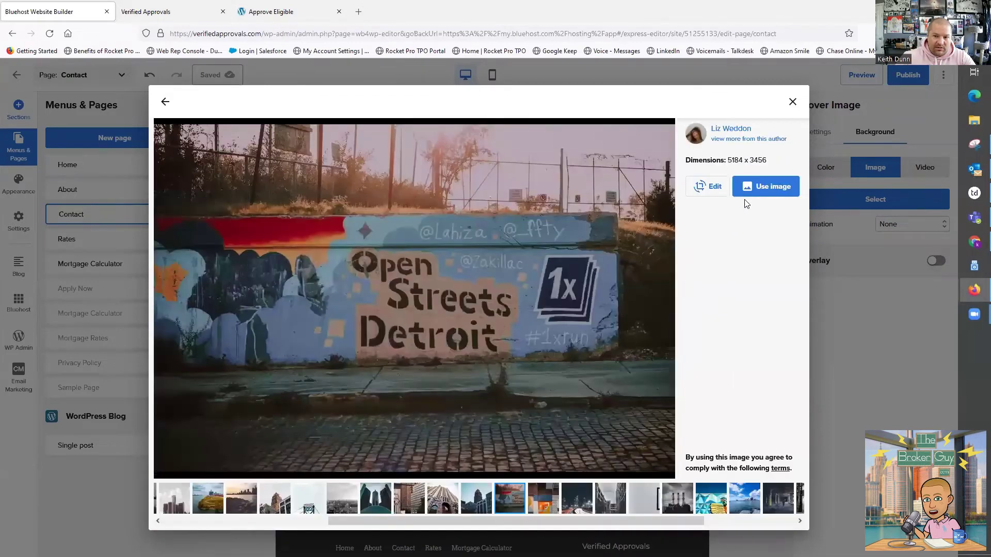
pyautogui.click(754, 186)
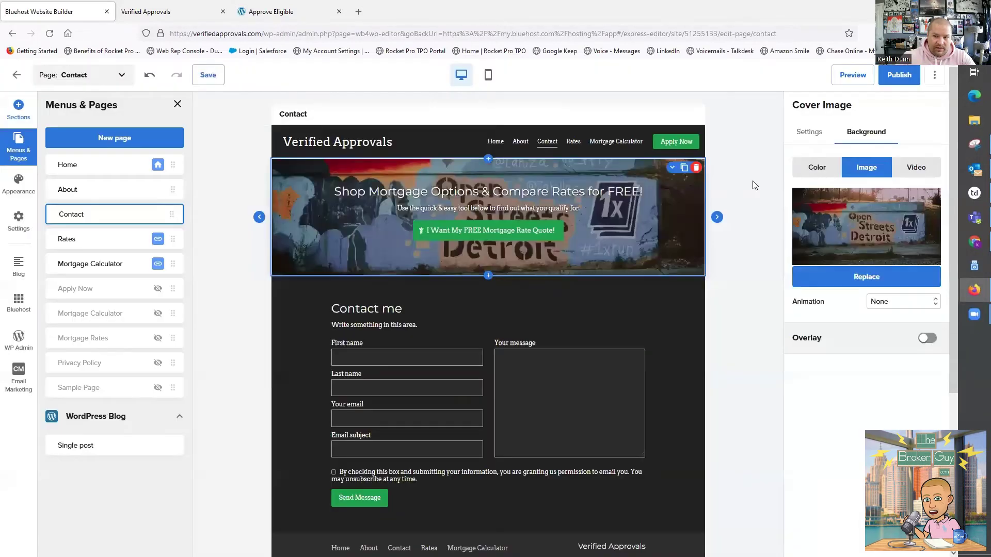
# Give the hero photo Parallax animation and a dark overlay at about 71 opacity
pyautogui.click(897, 302)
pyautogui.click(896, 323)
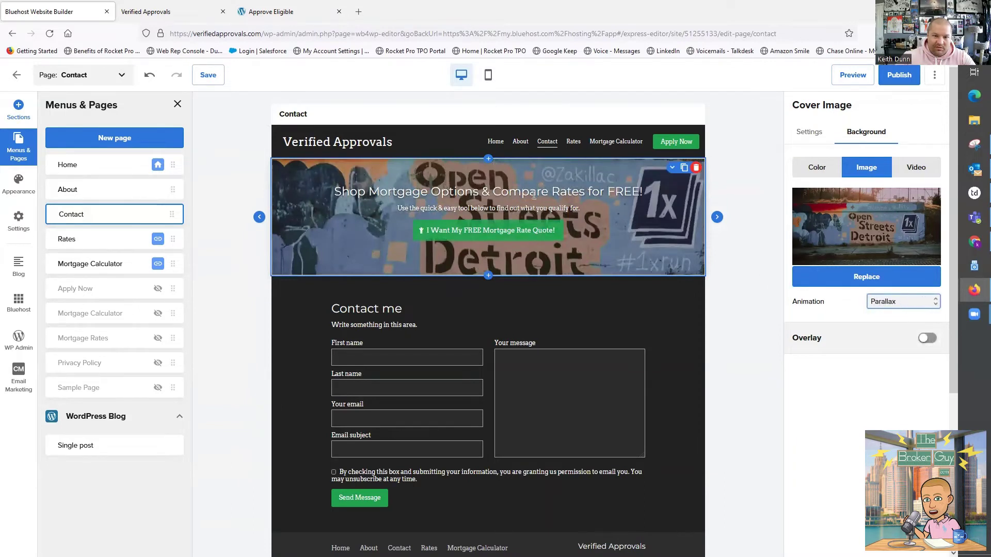
pyautogui.click(880, 302)
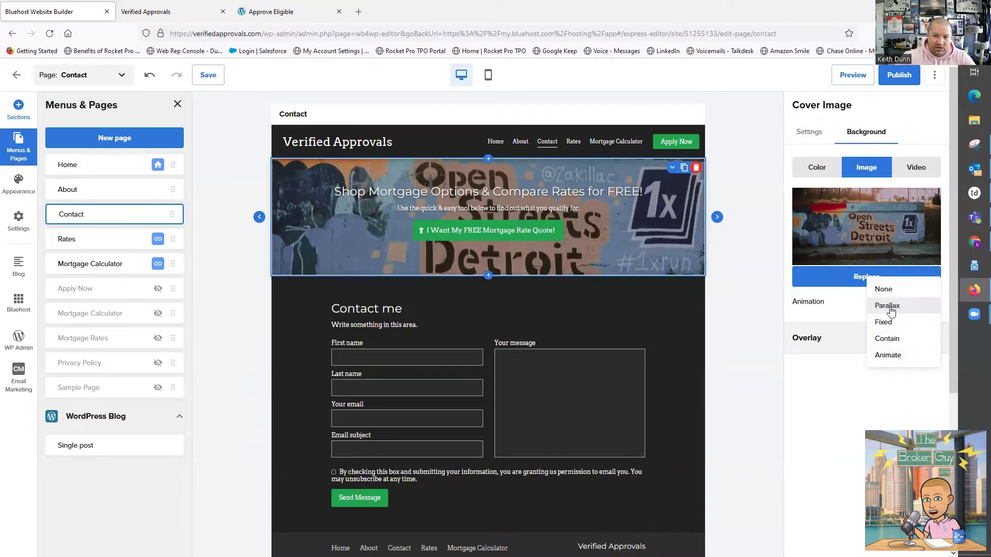
pyautogui.click(888, 355)
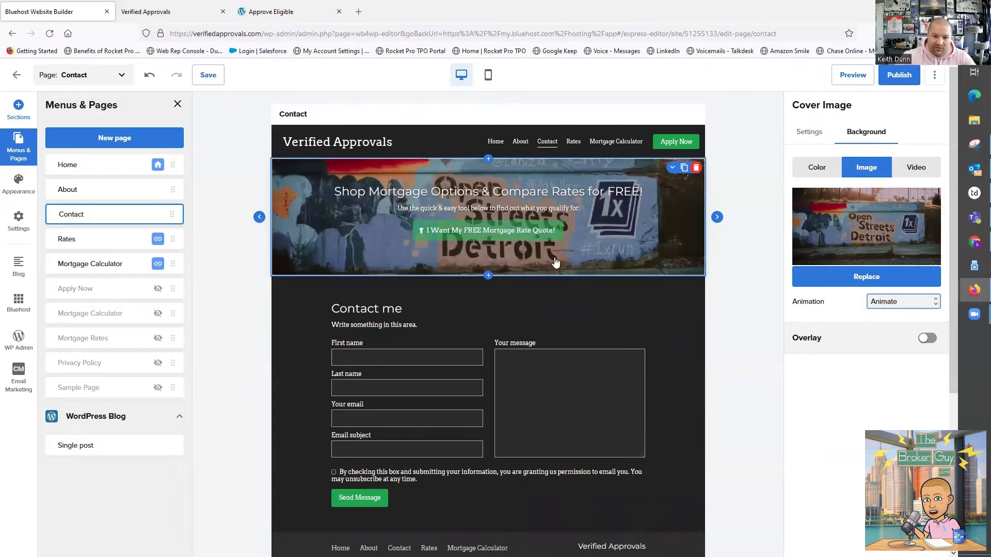
pyautogui.click(889, 303)
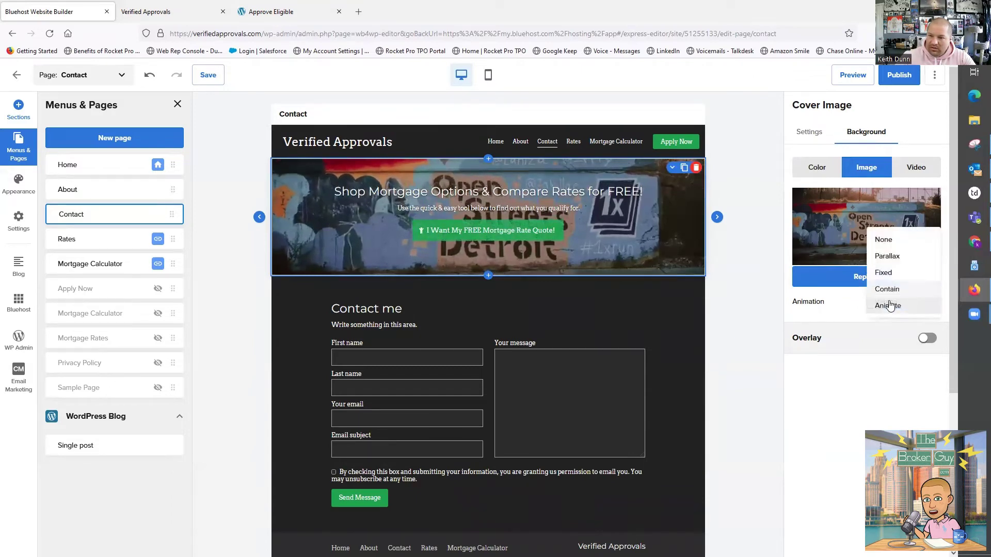
pyautogui.click(887, 256)
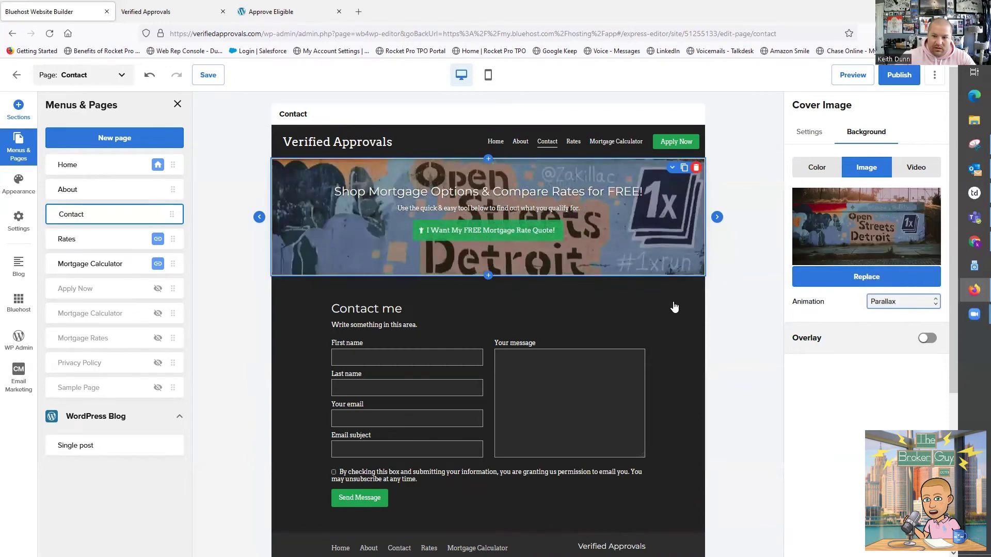
pyautogui.click(923, 337)
pyautogui.moveTo(914, 400)
pyautogui.moveTo(915, 401); pyautogui.dragTo(920, 404)
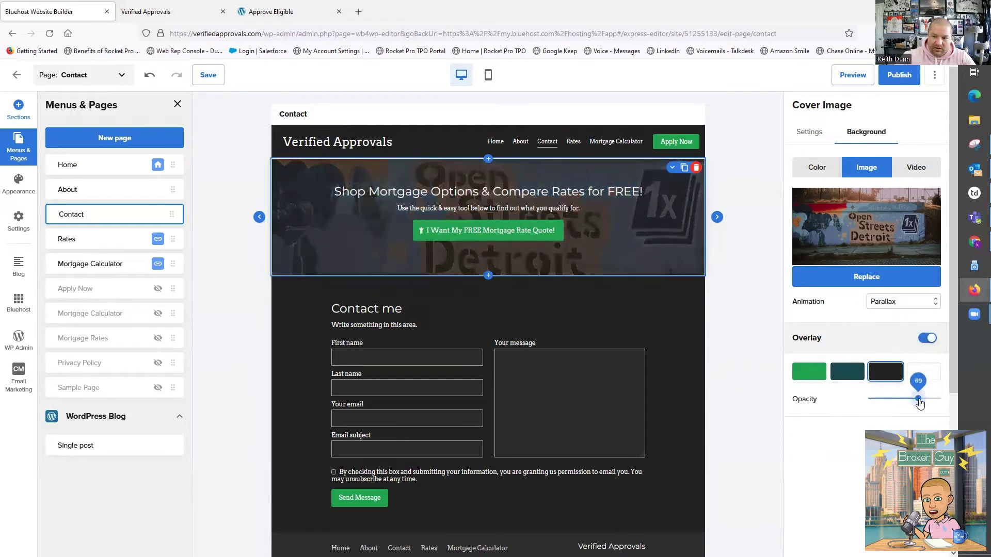
pyautogui.moveTo(921, 404); pyautogui.dragTo(920, 406)
# Set the contact form section's background to the aerial Detroit stock photo
pyautogui.click(625, 324)
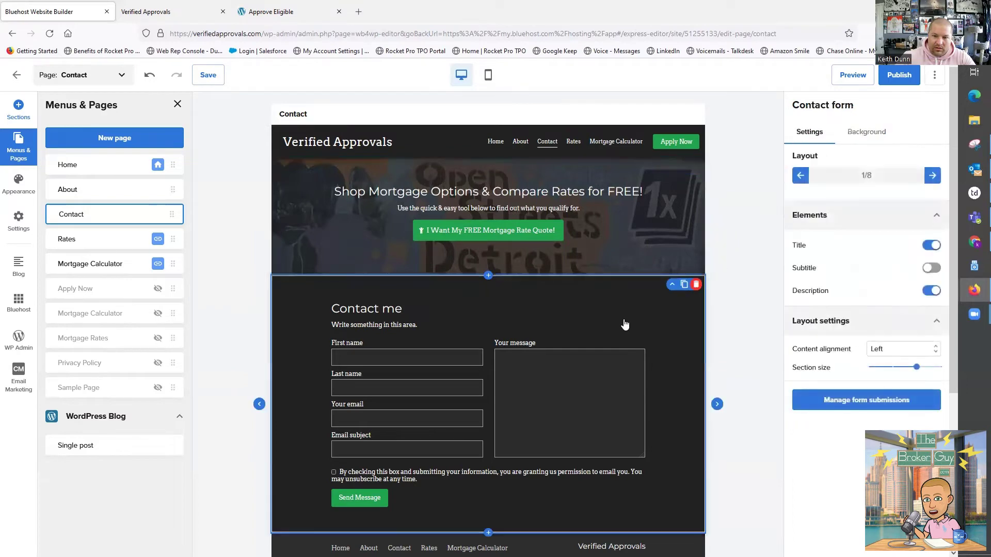
pyautogui.click(863, 133)
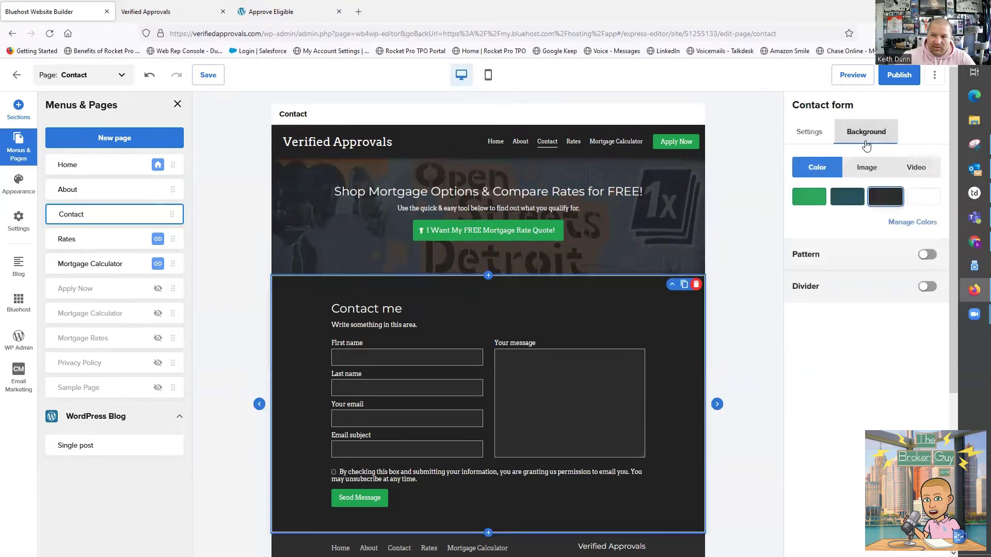
pyautogui.click(872, 166)
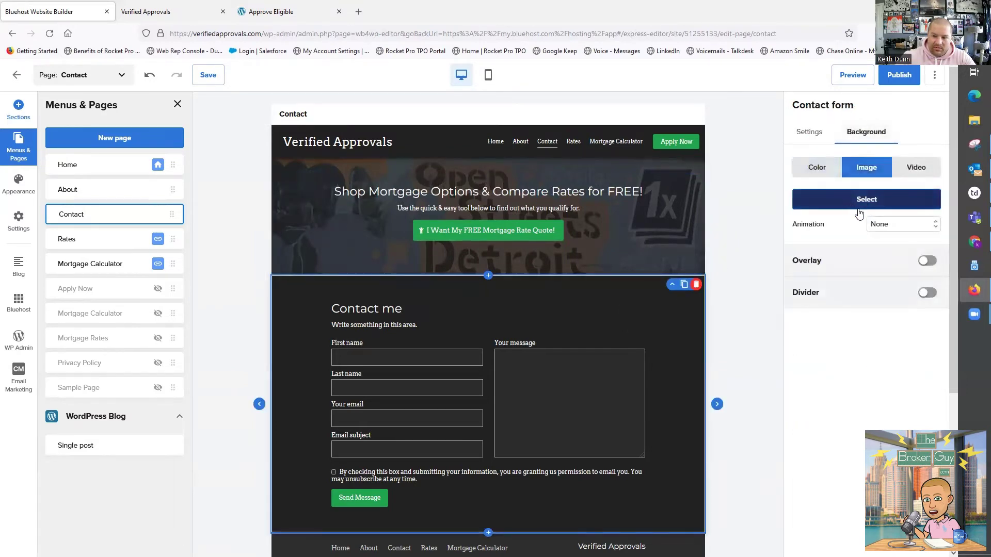
pyautogui.click(861, 201)
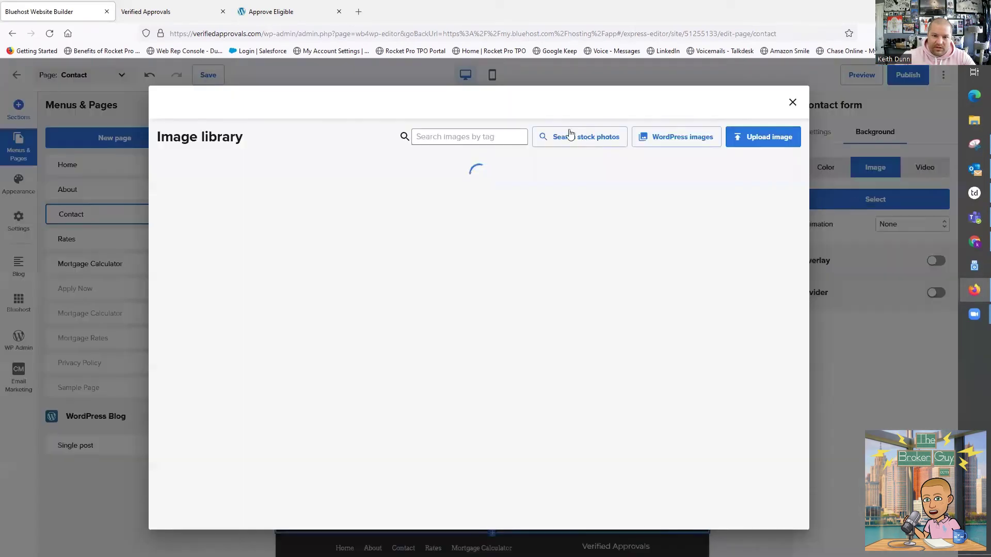
pyautogui.click(541, 135)
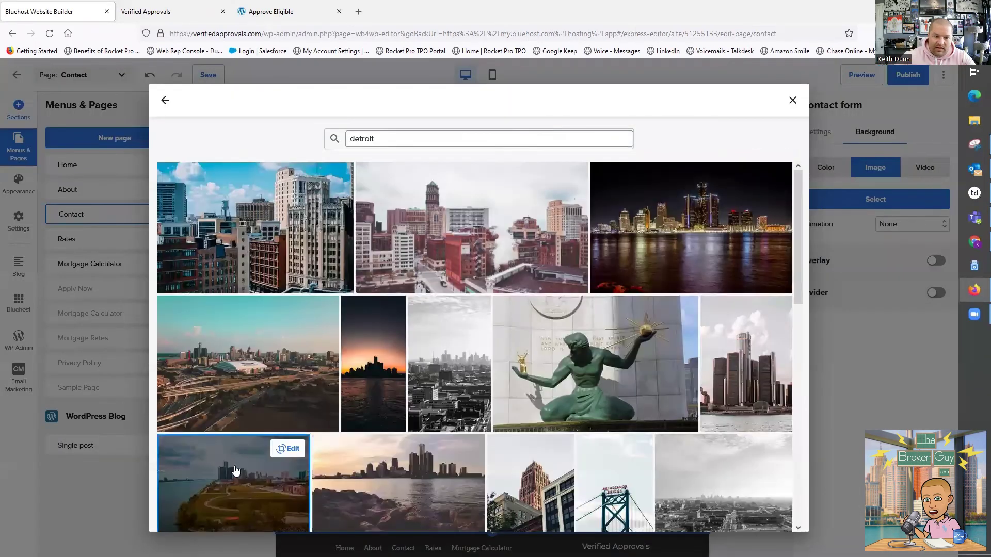
pyautogui.click(234, 469)
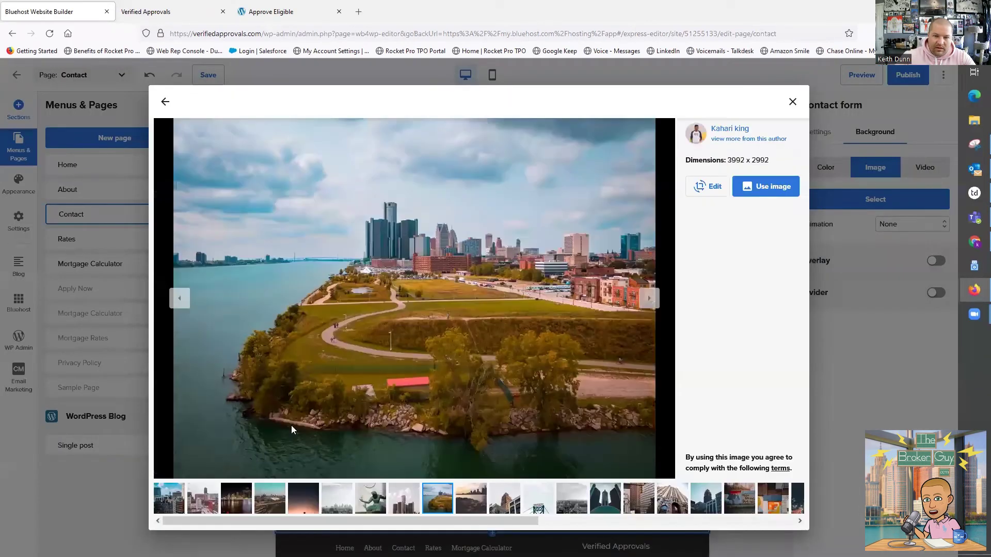
pyautogui.click(779, 192)
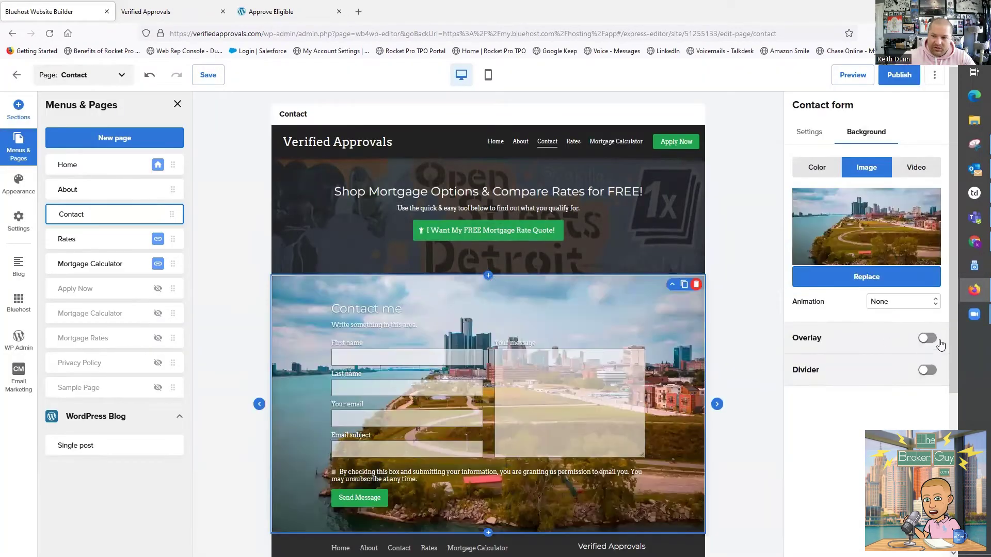
# Make the contact background Fixed with a dark overlay at about 72 opacity and a divider
pyautogui.click(927, 339)
pyautogui.click(908, 302)
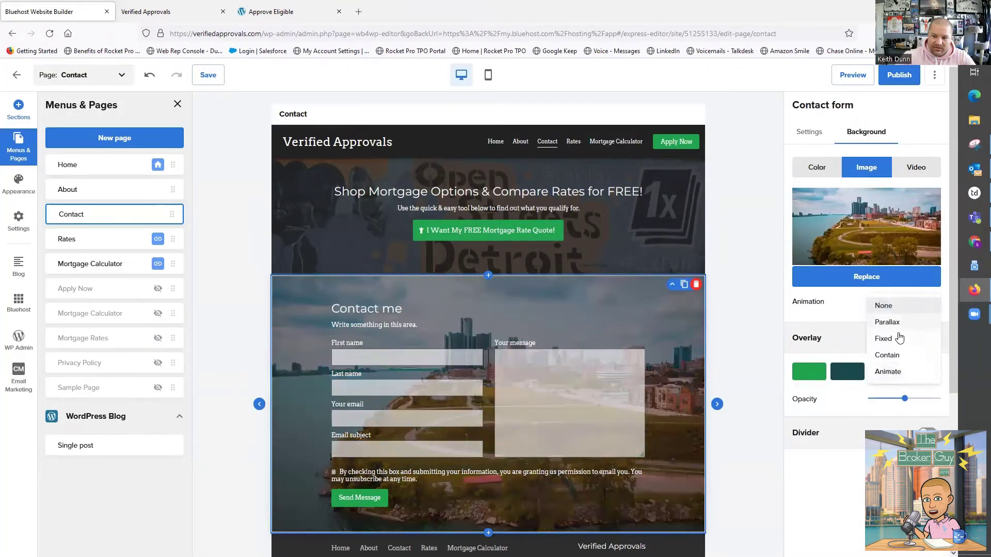
pyautogui.click(893, 341)
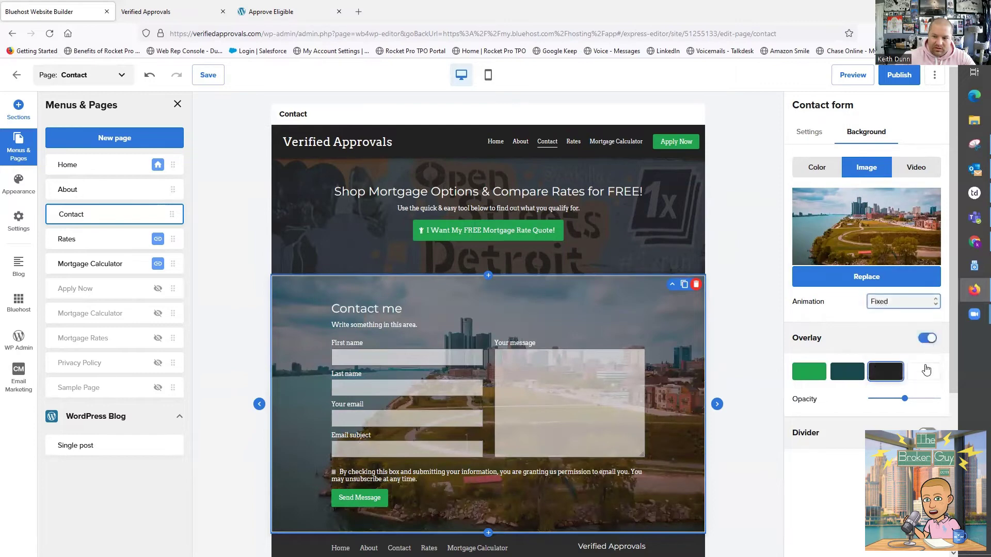
pyautogui.moveTo(904, 399); pyautogui.dragTo(924, 413)
pyautogui.click(927, 432)
pyautogui.scroll(-1, 881, 429)
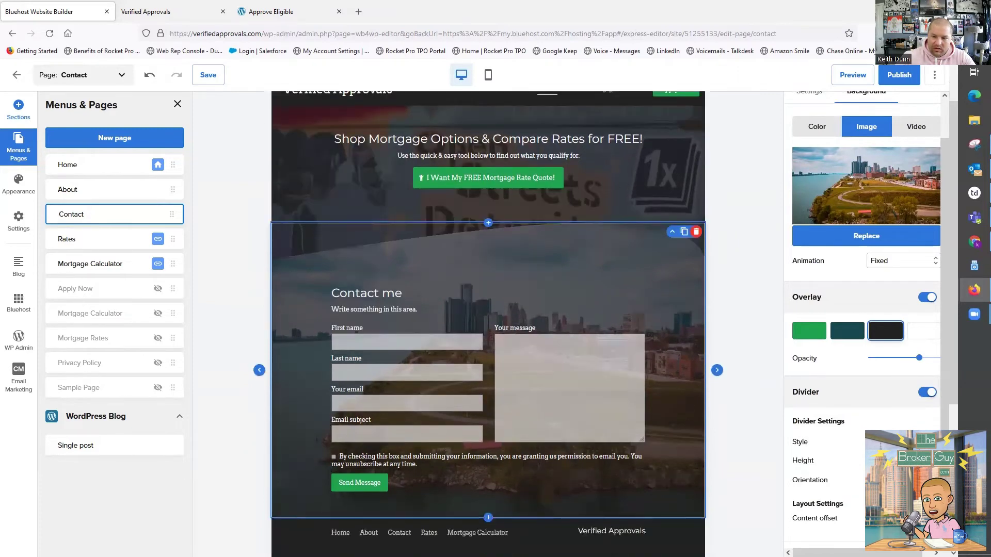
pyautogui.scroll(-2, 681, 409)
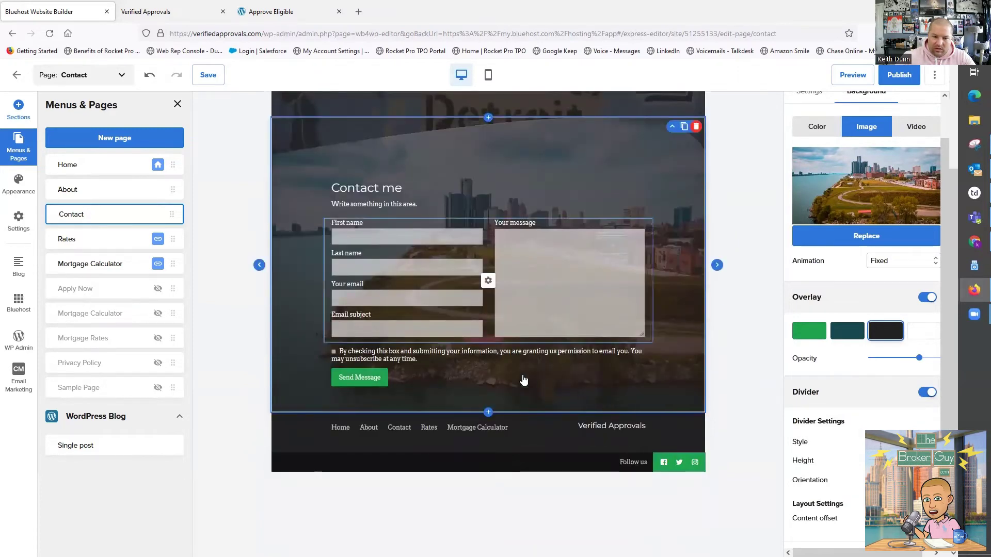
pyautogui.scroll(3, 749, 415)
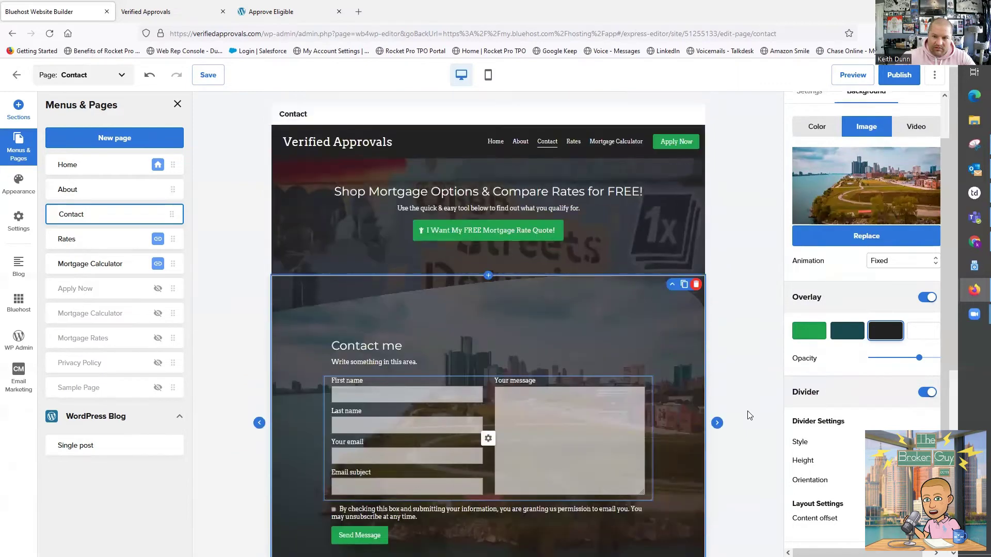
# Save the Contact page, then browse the Apply Now button's icon choices without picking one
pyautogui.click(209, 82)
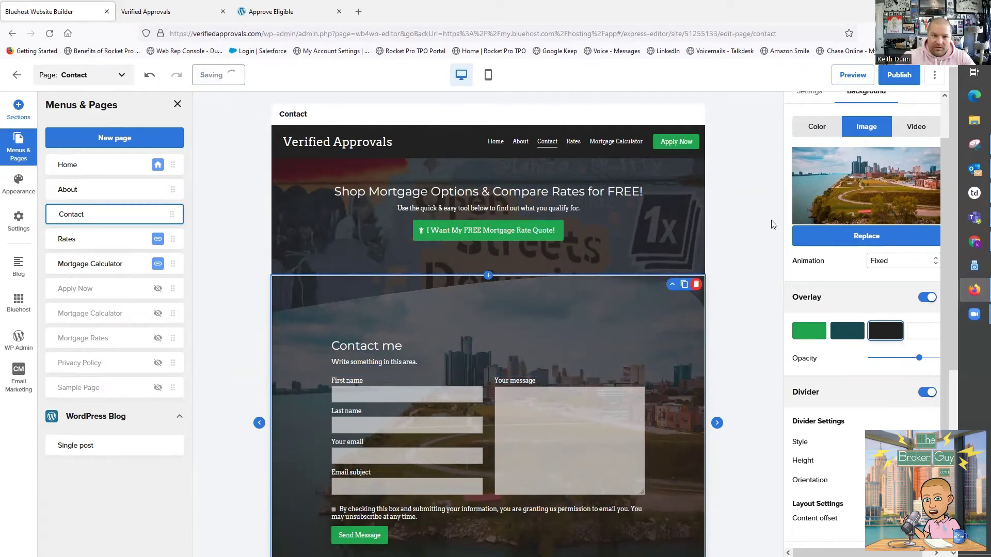
pyautogui.click(669, 141)
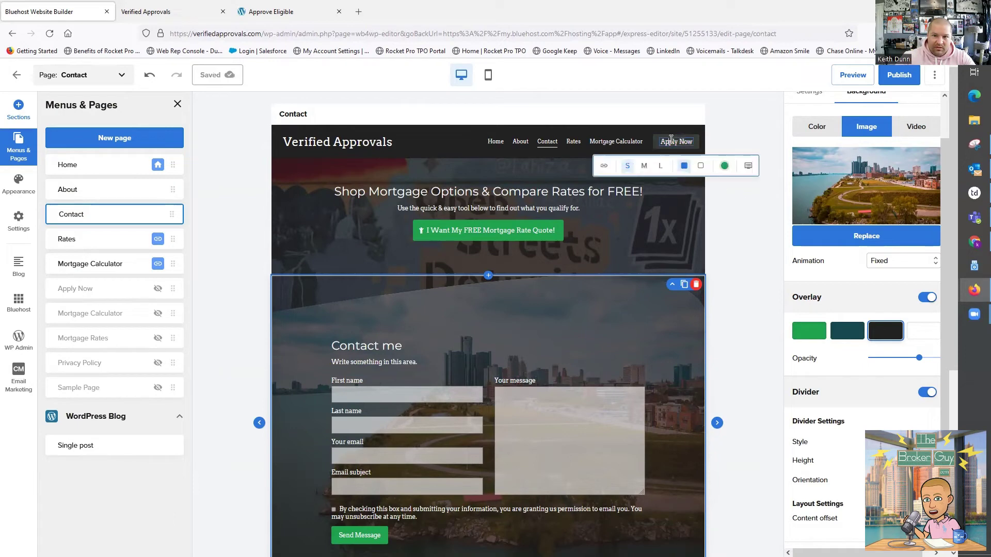
pyautogui.click(746, 167)
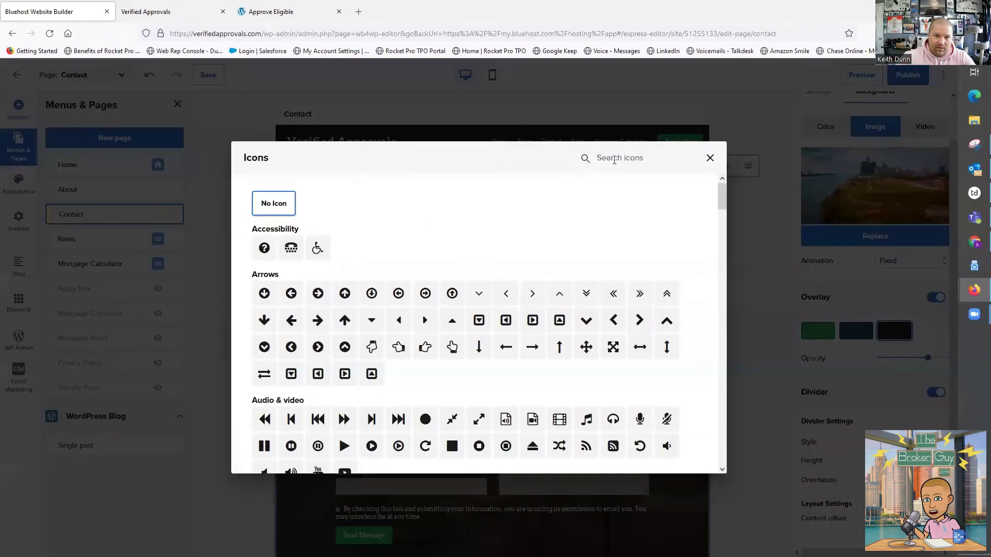
pyautogui.scroll(-15, 518, 315)
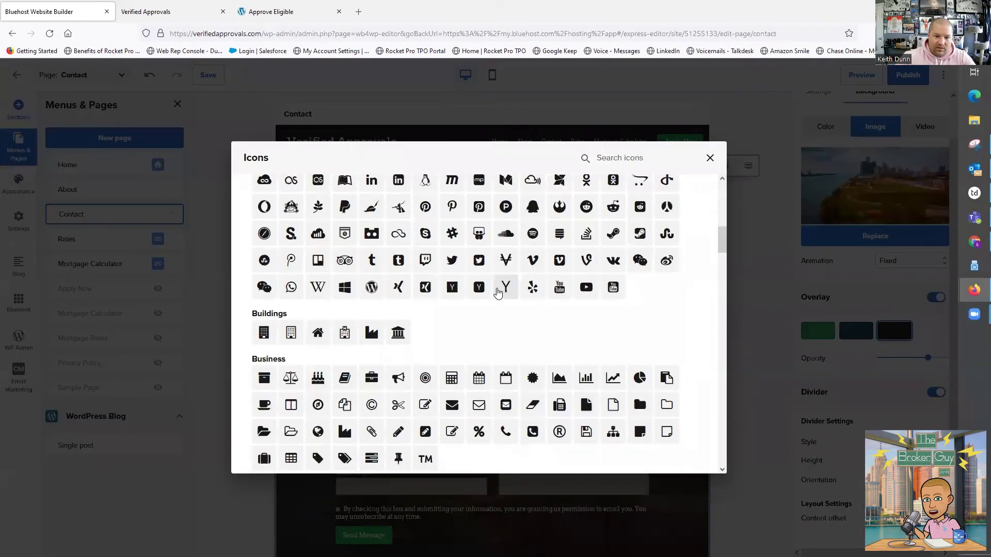
pyautogui.click(452, 321)
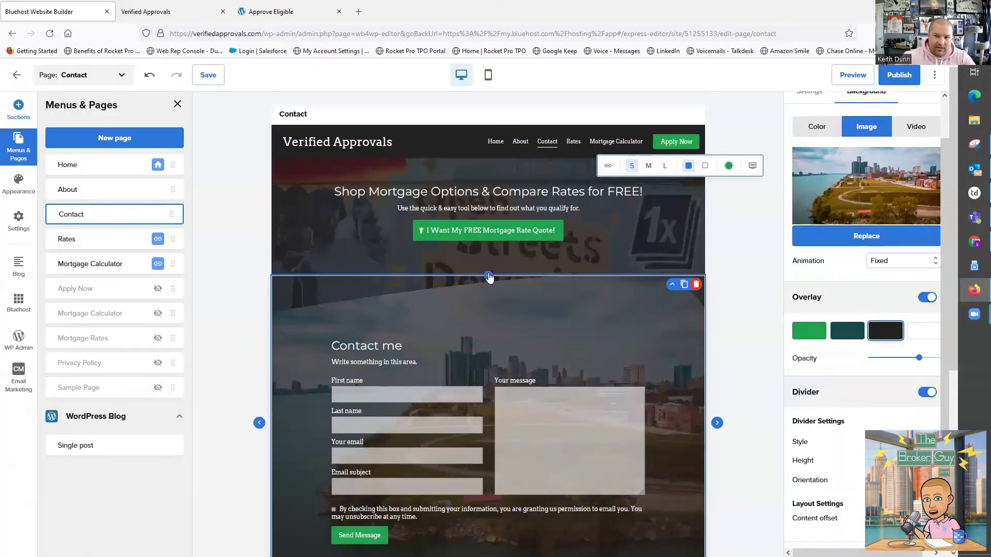
pyautogui.click(676, 139)
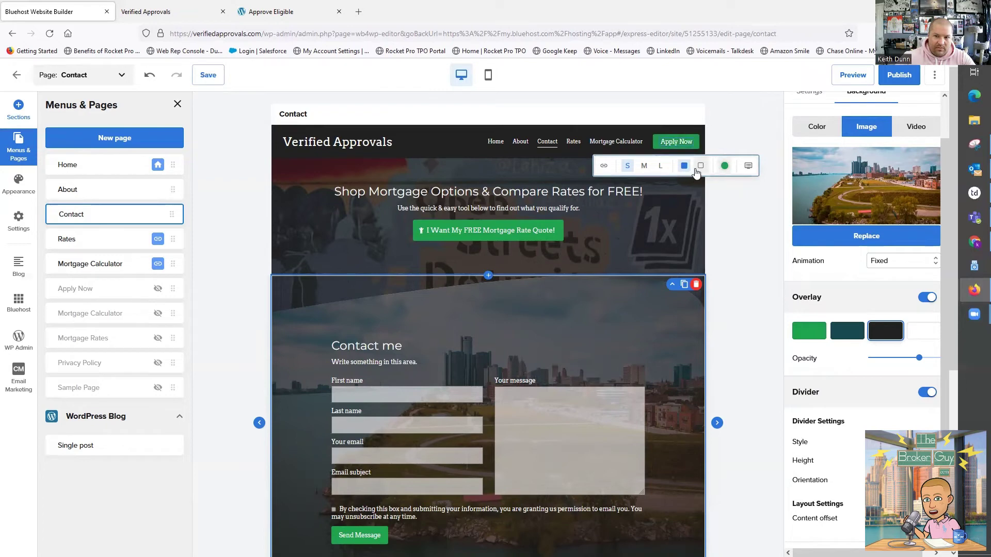
pyautogui.click(747, 166)
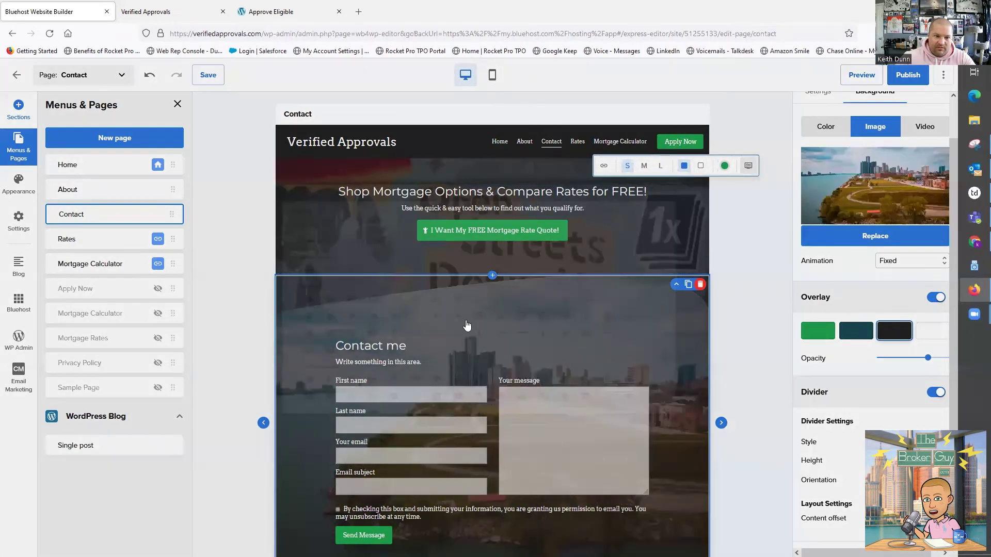
pyautogui.scroll(-10, 473, 338)
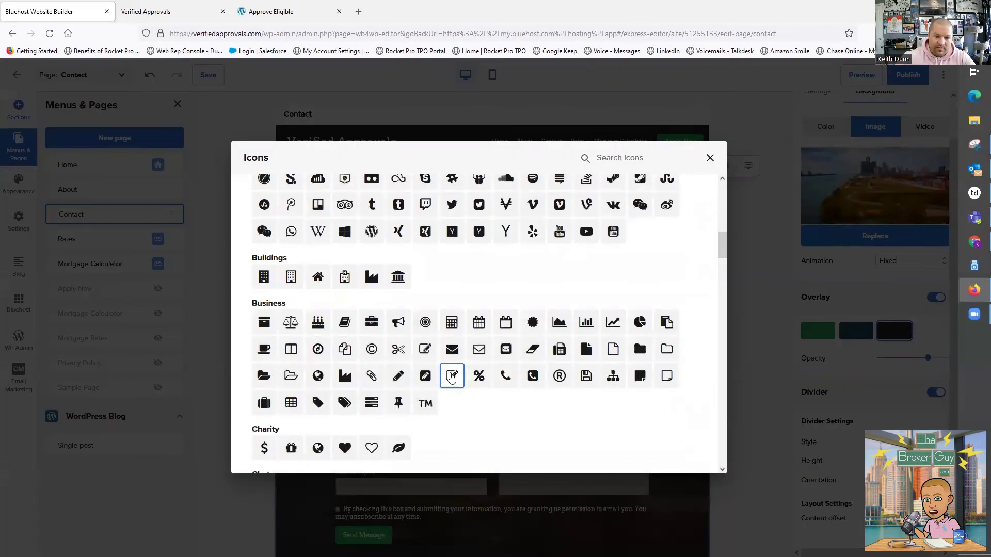
pyautogui.click(451, 377)
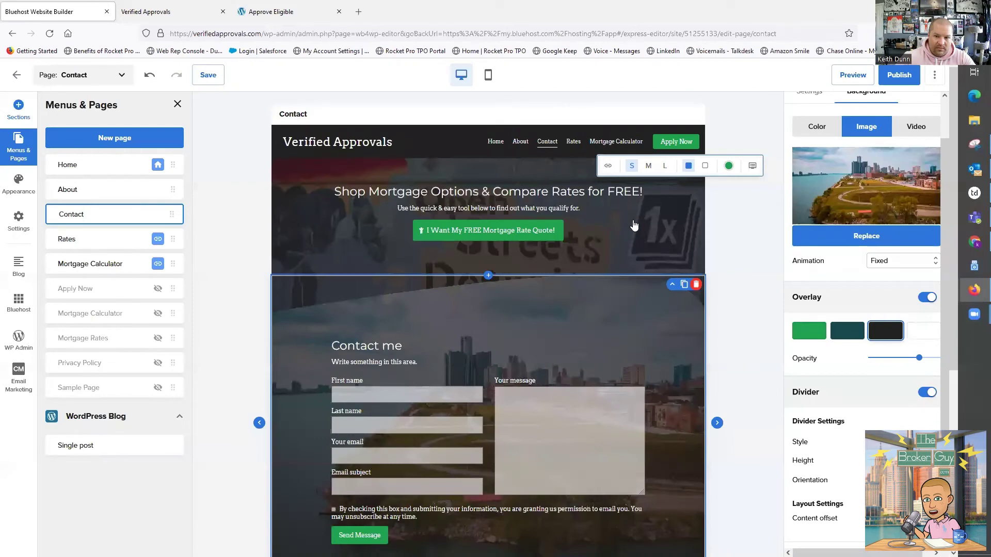
pyautogui.click(648, 216)
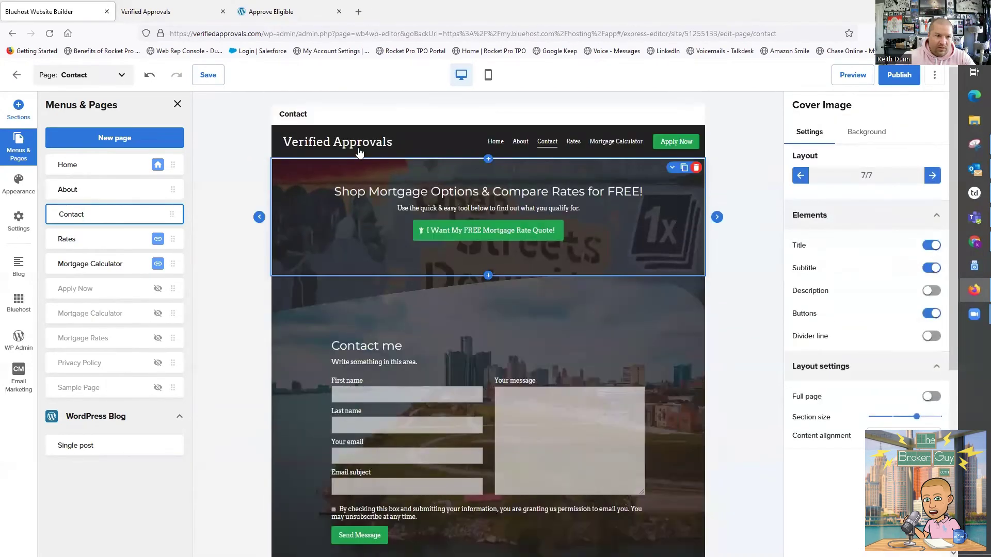
pyautogui.click(903, 78)
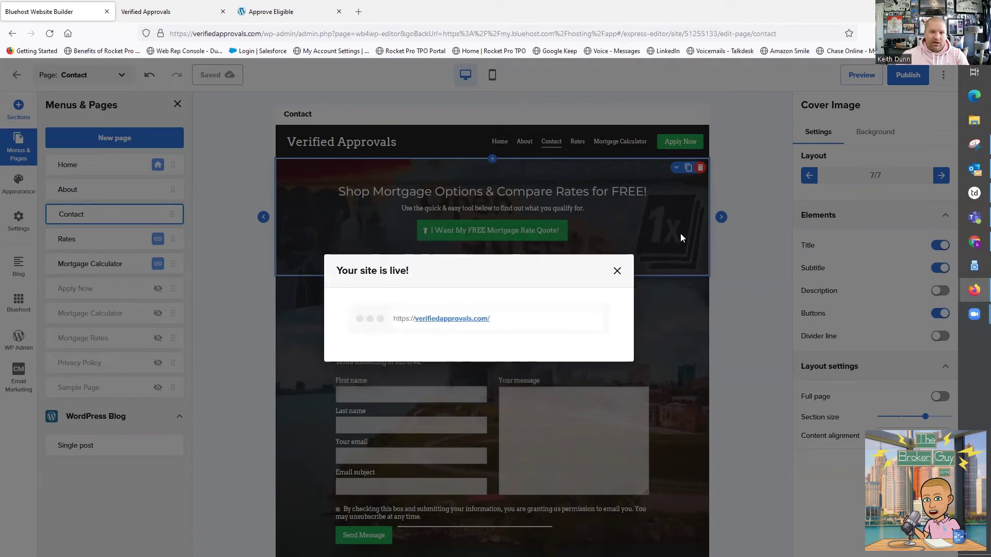
pyautogui.click(448, 318)
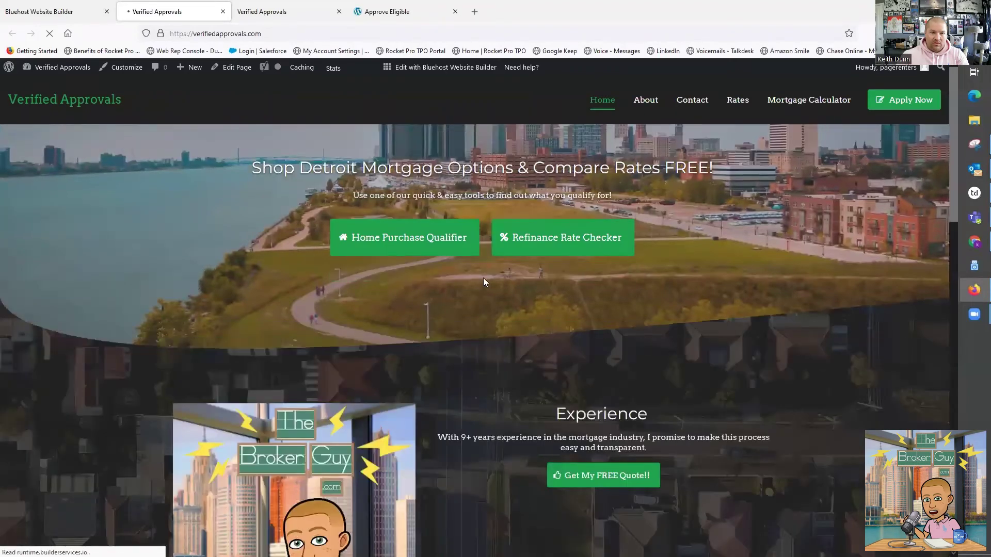
pyautogui.click(300, 19)
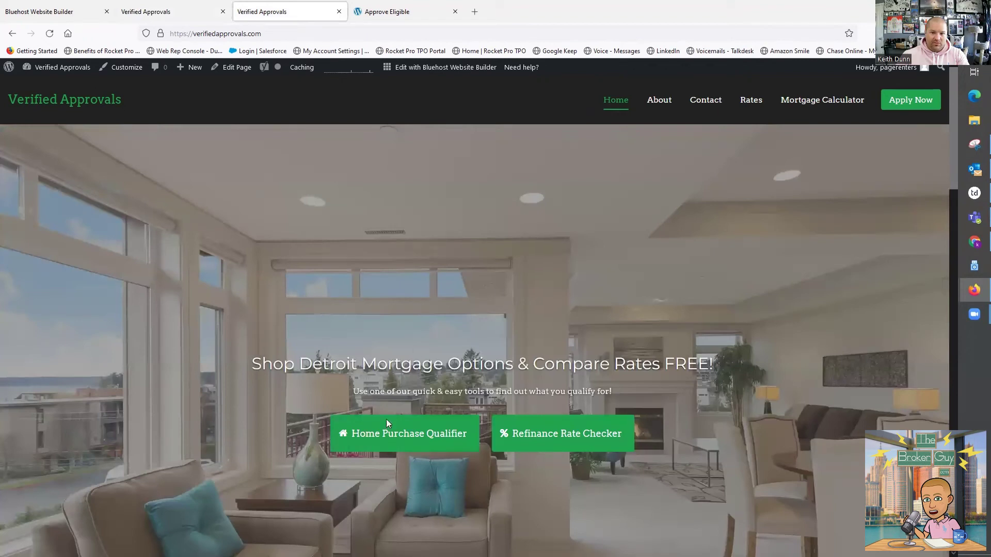
pyautogui.click(176, 13)
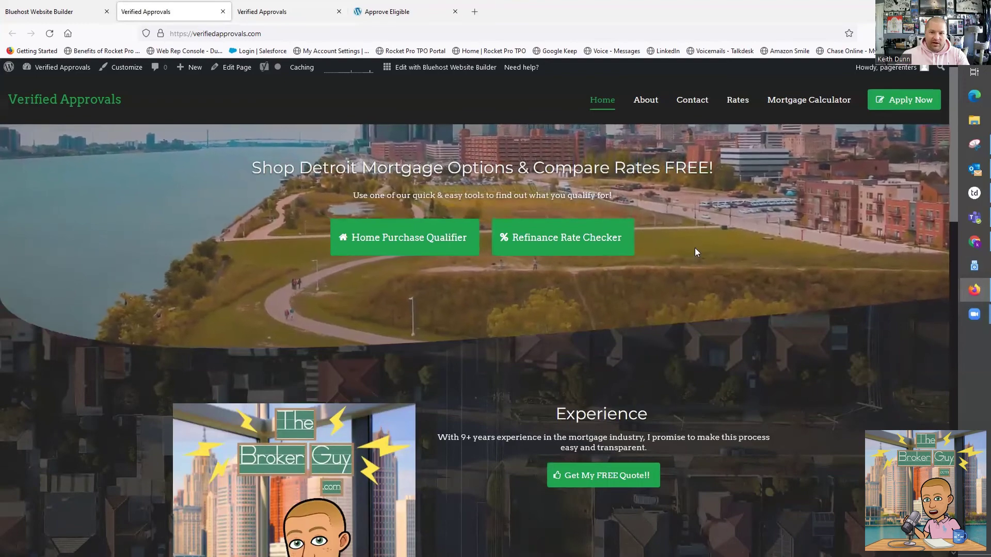
pyautogui.scroll(-3, 694, 247)
pyautogui.scroll(-5, 698, 301)
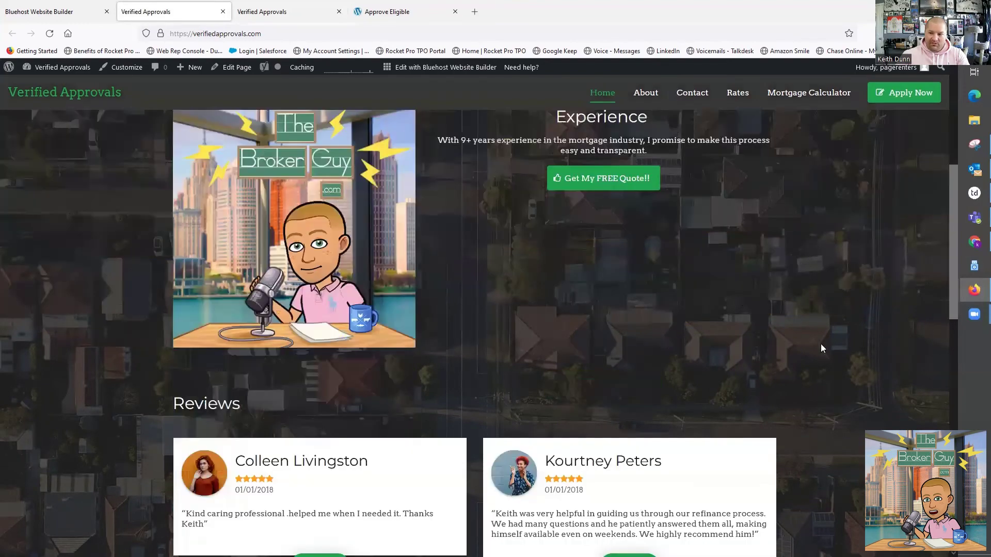
pyautogui.scroll(-8, 805, 289)
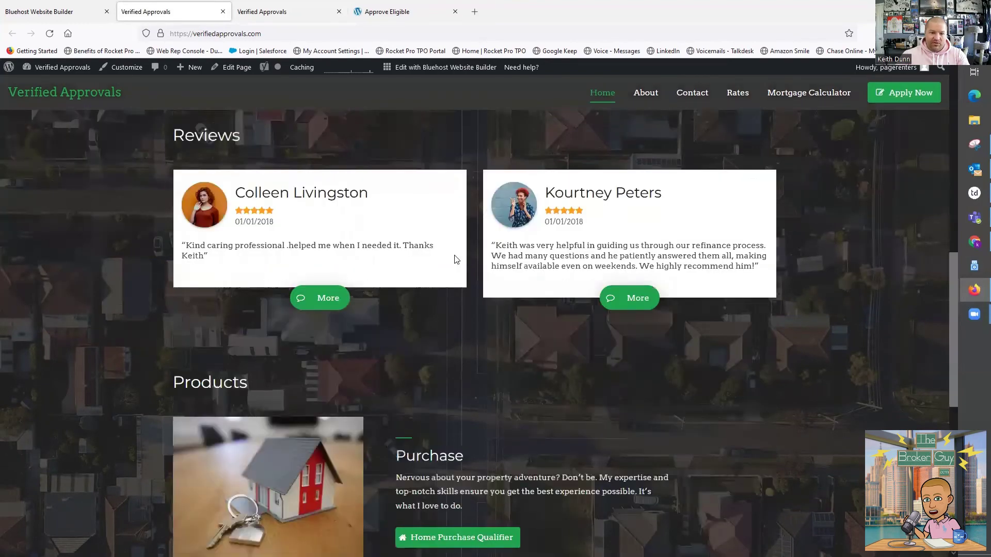
pyautogui.scroll(-3, 531, 330)
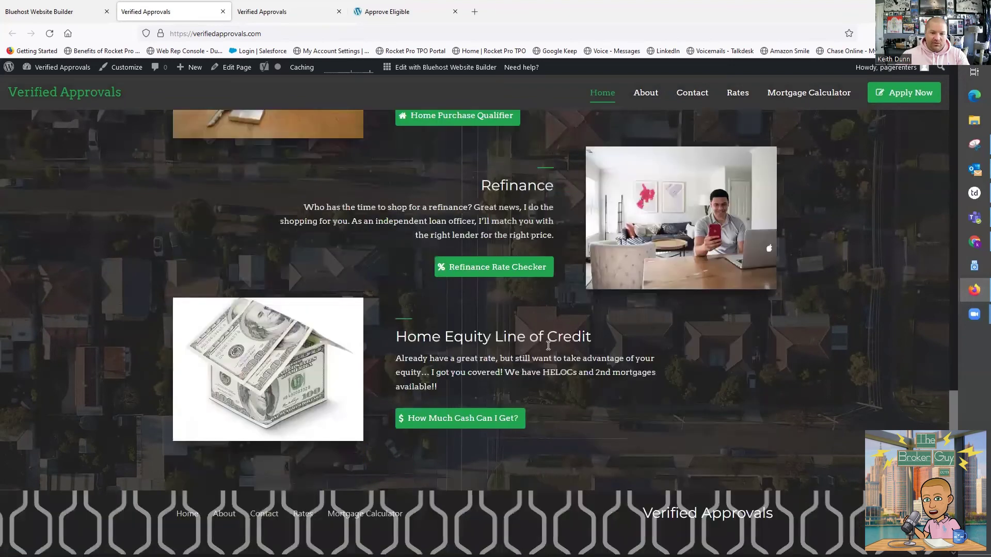
pyautogui.scroll(-1, 556, 358)
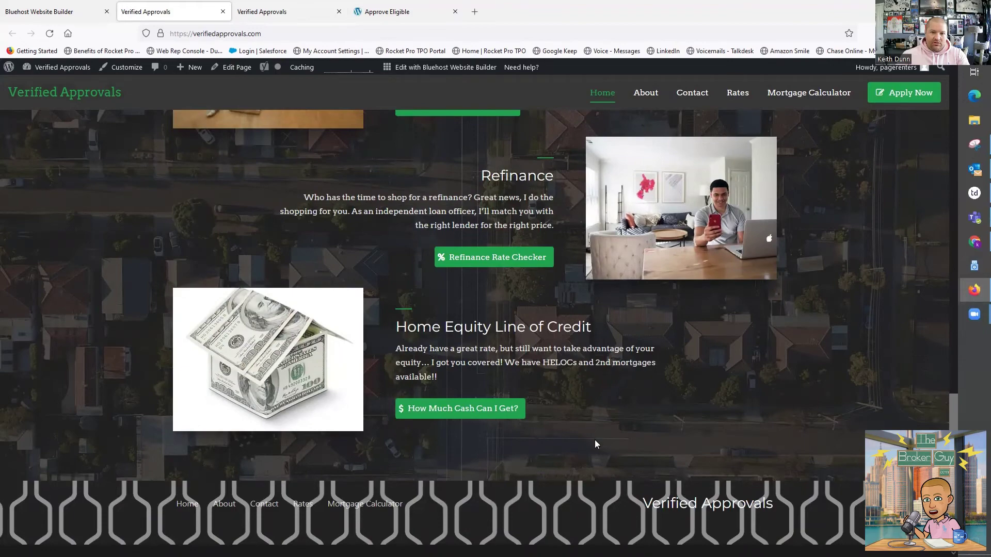
pyautogui.scroll(15, 594, 440)
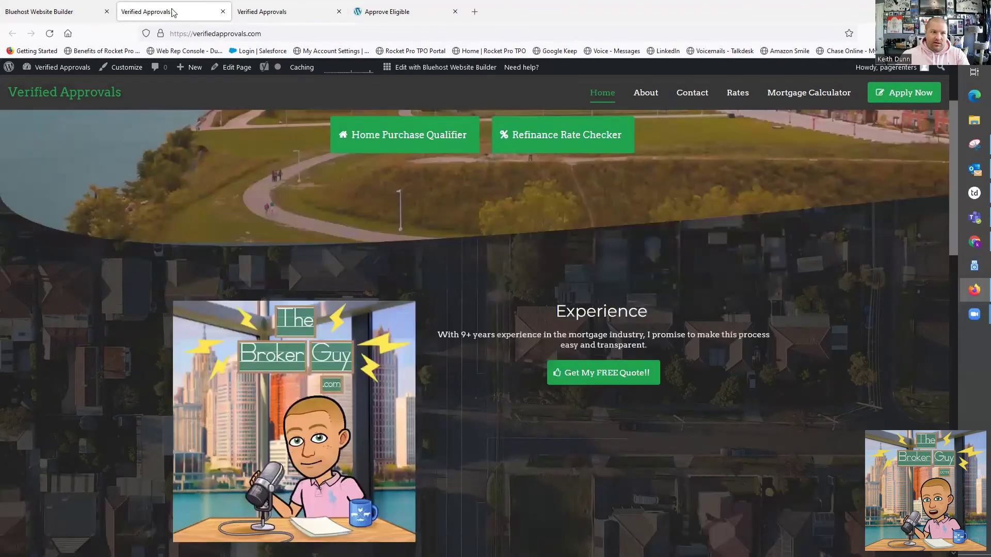
# Close the live-site tab, dismiss the site-is-live notice, and switch the editor to the Home page
pyautogui.click(222, 11)
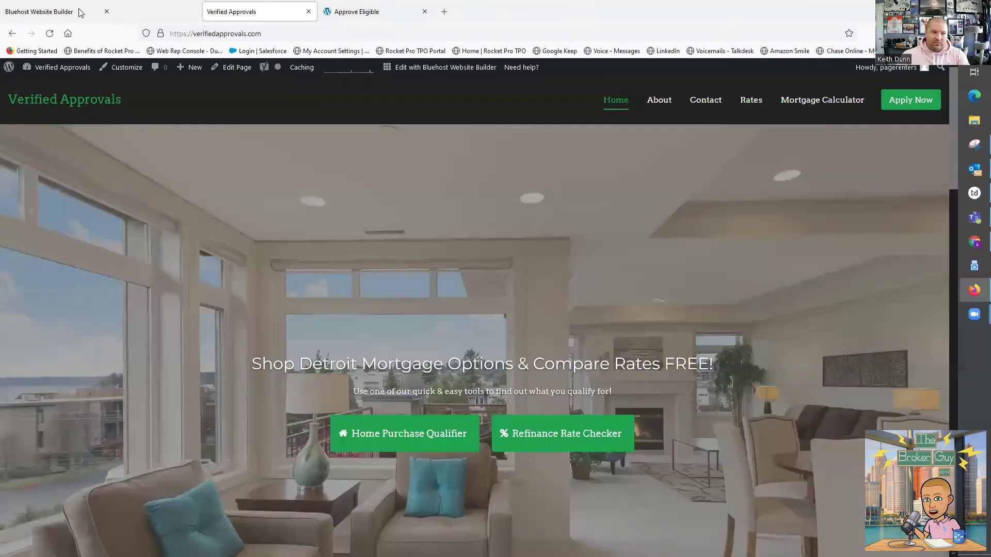
pyautogui.click(68, 11)
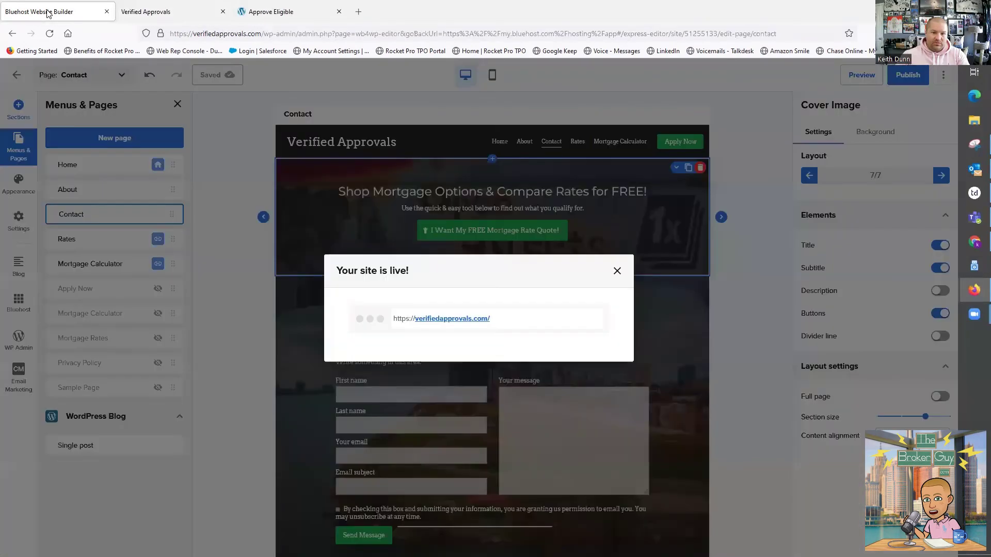
pyautogui.click(616, 271)
pyautogui.click(74, 164)
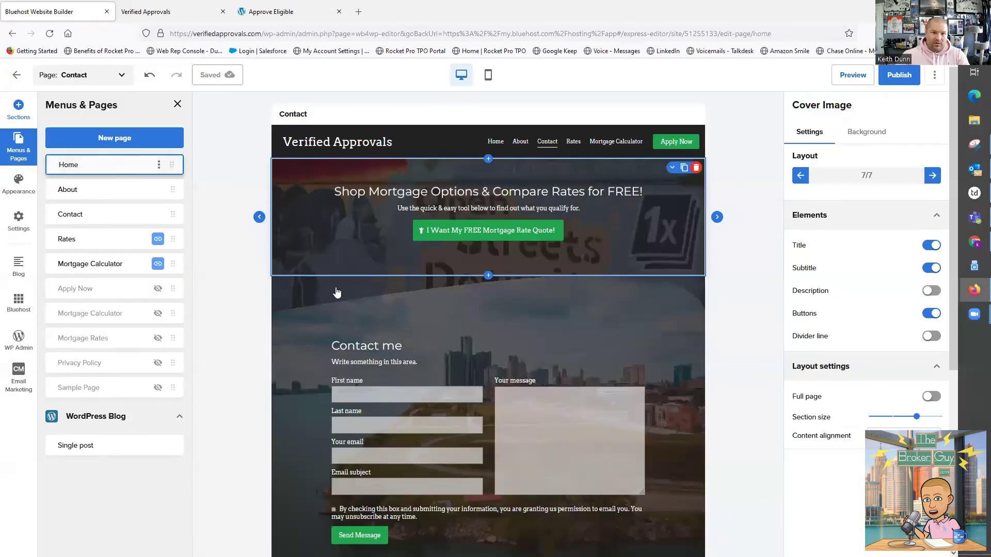
pyautogui.scroll(-8, 520, 313)
pyautogui.scroll(-5, 520, 312)
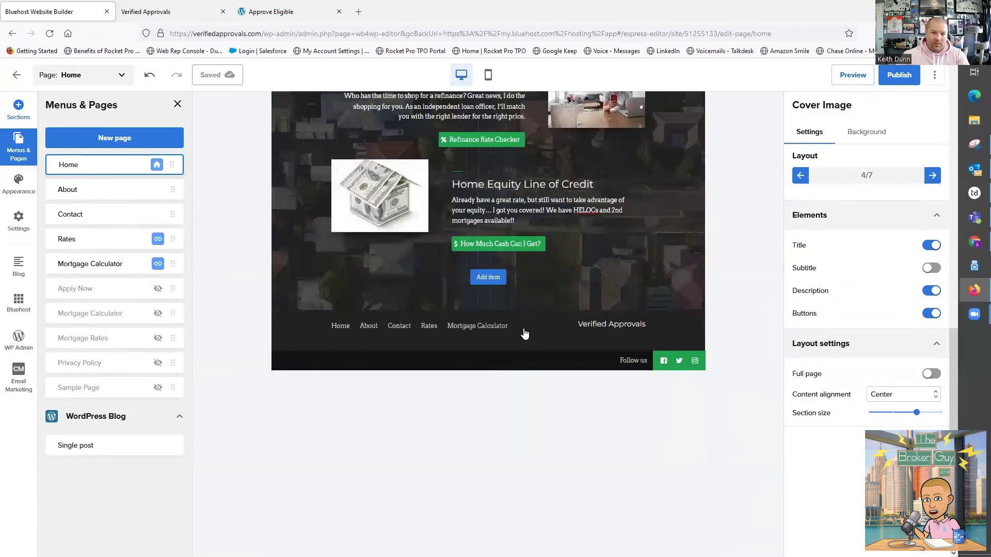
# Give the Home footer a dotted background pattern at 34% strength and publish the site
pyautogui.click(528, 335)
pyautogui.click(876, 138)
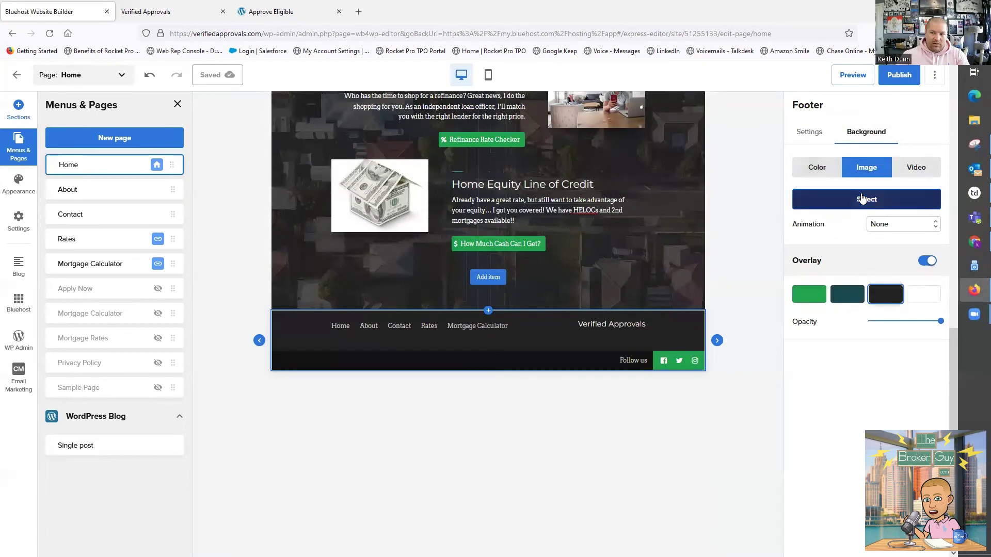
pyautogui.click(812, 166)
pyautogui.click(867, 196)
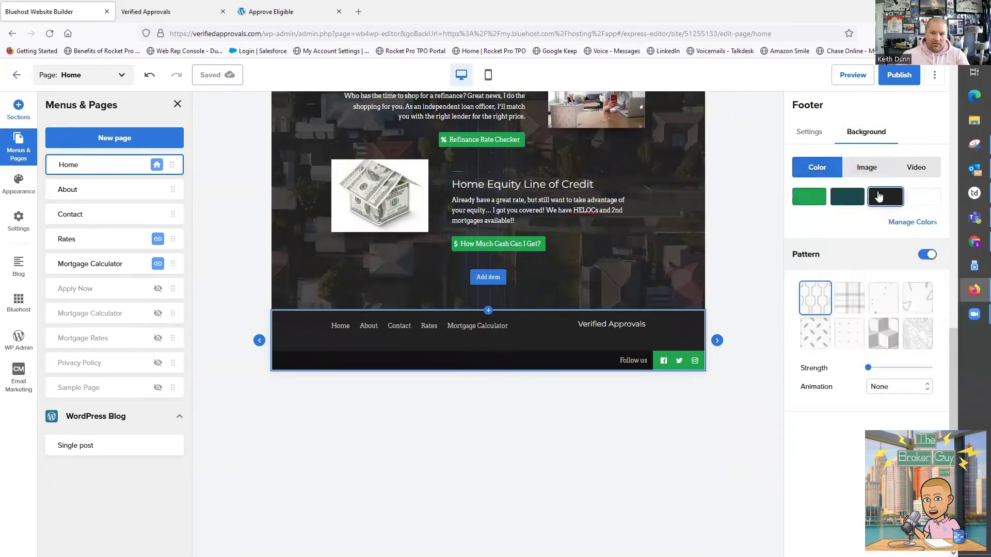
pyautogui.click(925, 258)
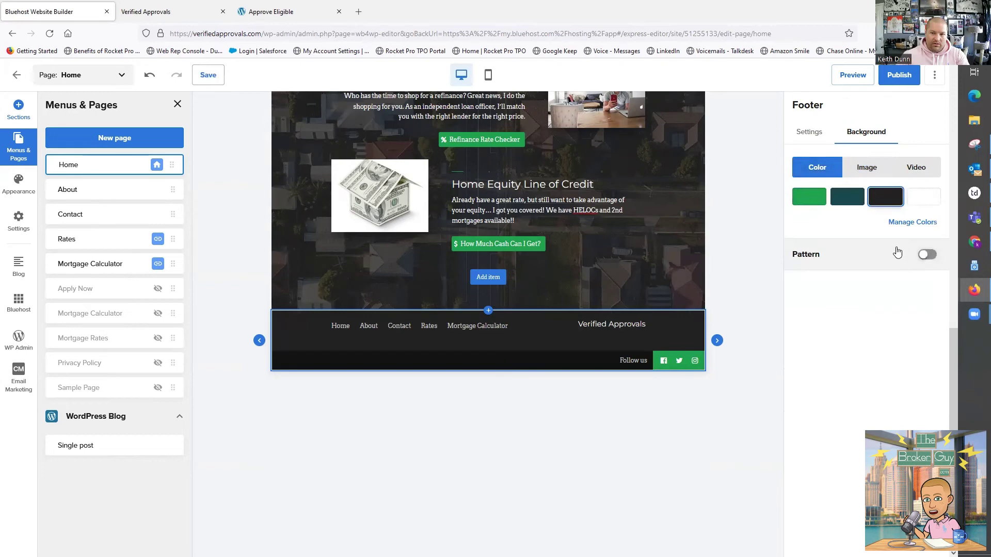
pyautogui.click(926, 254)
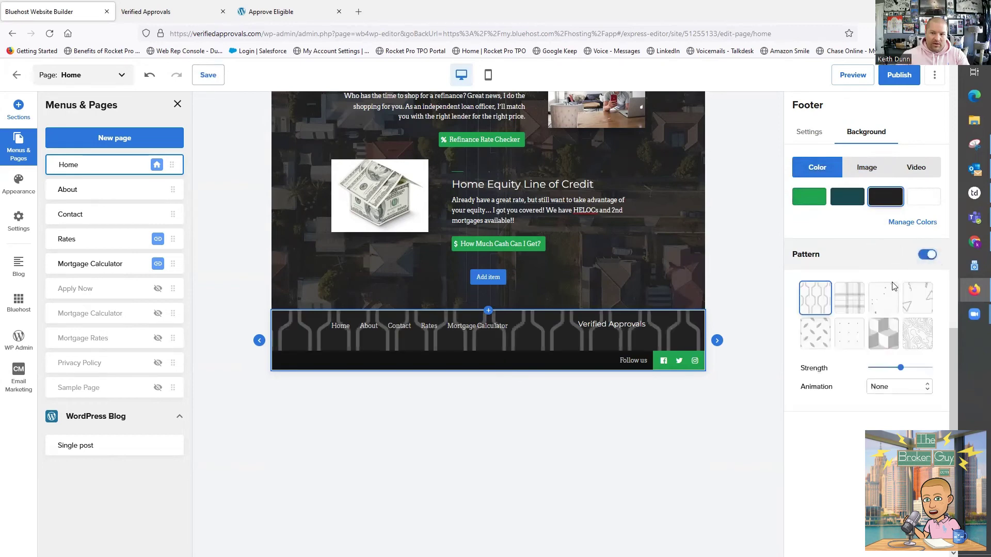
pyautogui.click(877, 304)
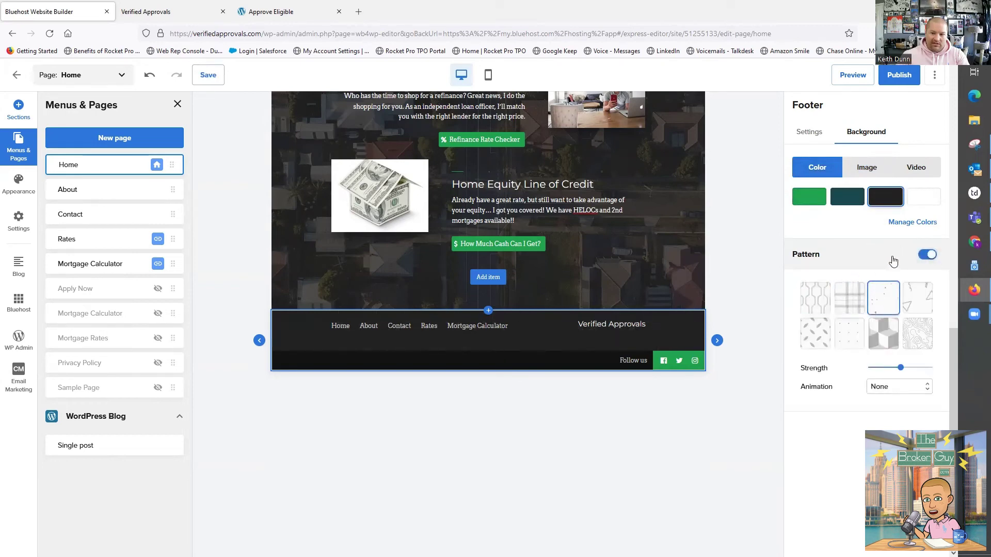
pyautogui.moveTo(902, 371)
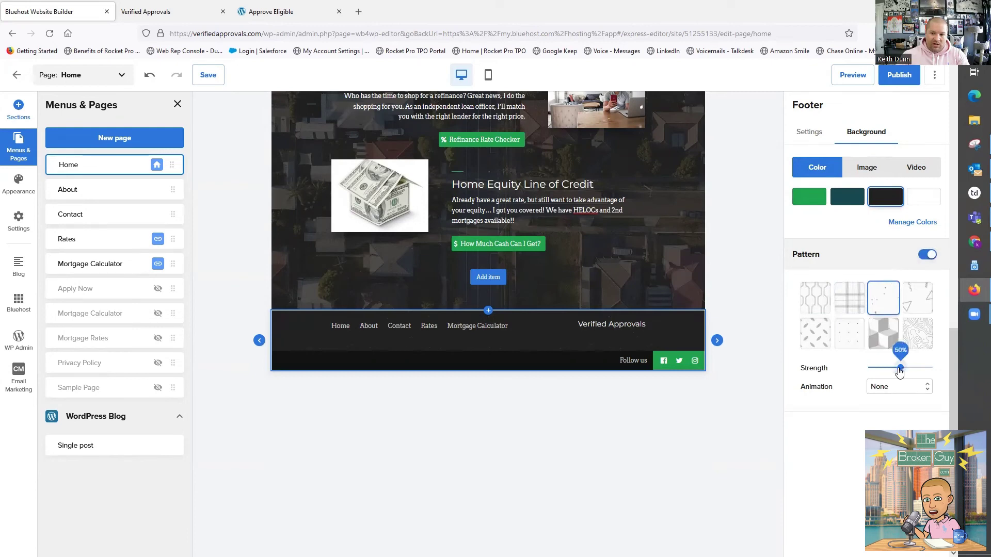
pyautogui.moveTo(893, 372); pyautogui.dragTo(891, 371)
pyautogui.click(886, 77)
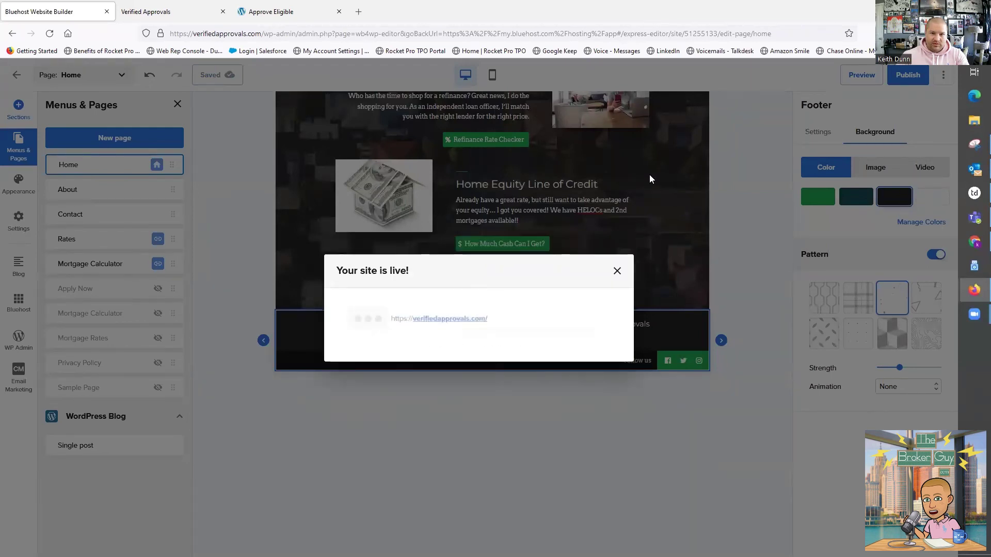
# Open the live Verified Approvals site and scroll through its Home page
pyautogui.click(439, 320)
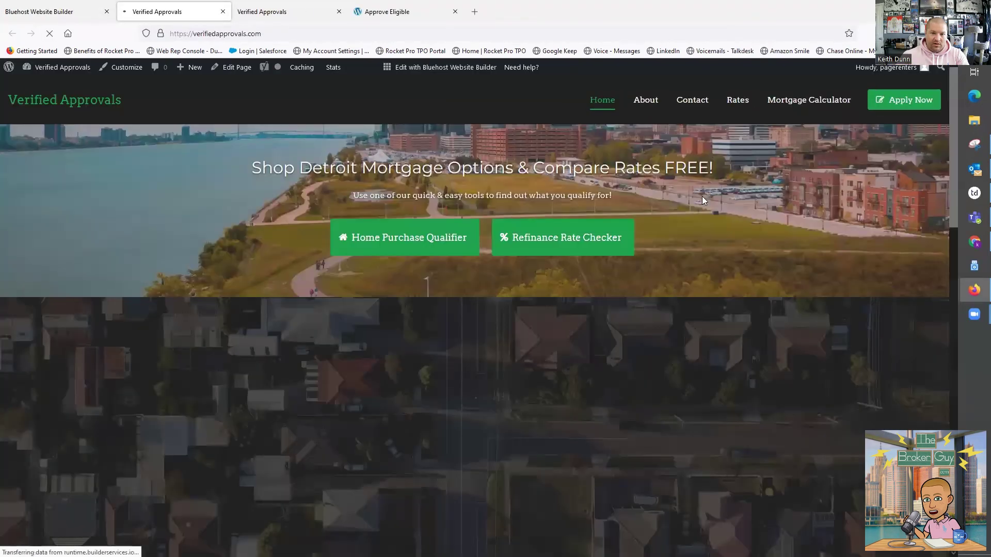
pyautogui.scroll(-3, 643, 264)
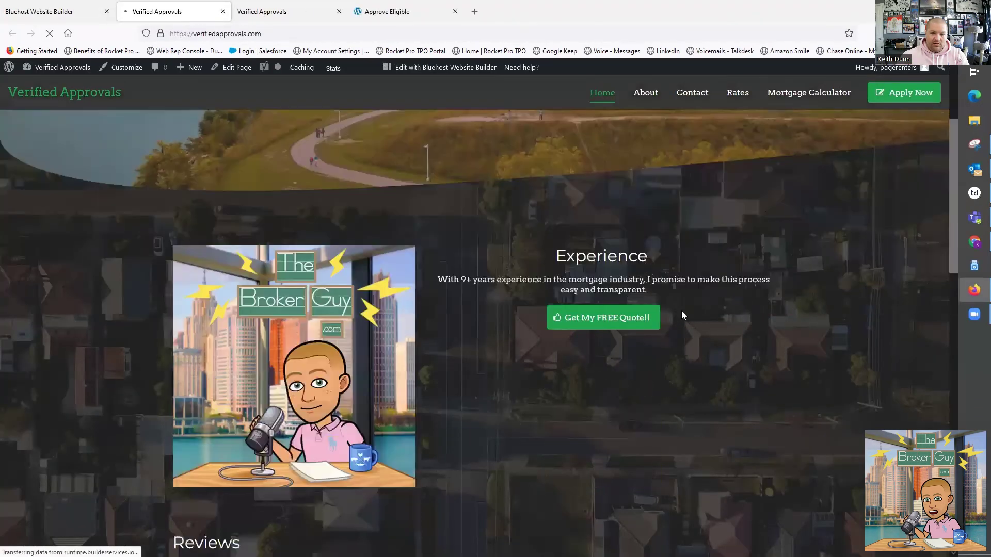
pyautogui.scroll(-10, 682, 315)
pyautogui.scroll(-6, 567, 331)
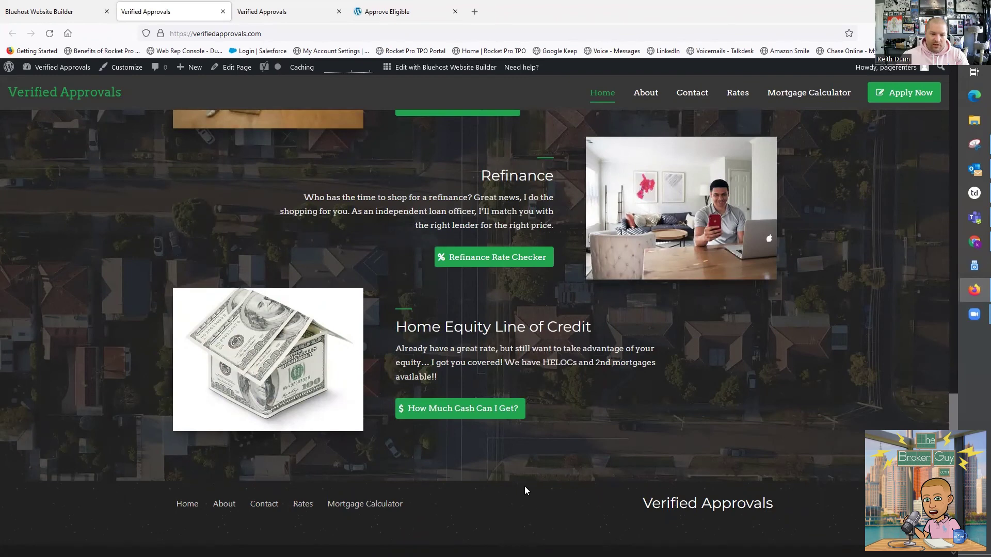
pyautogui.scroll(20, 522, 486)
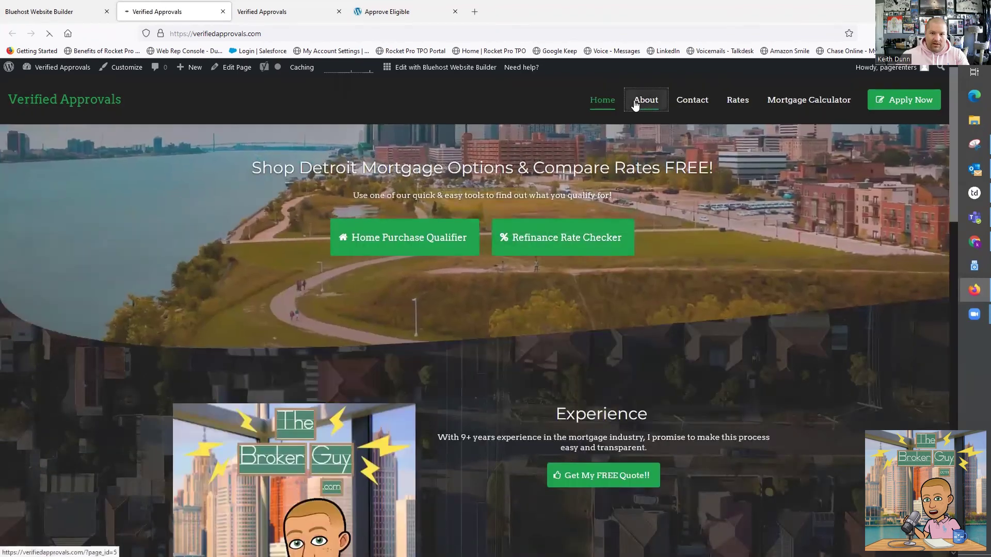
# Go to the live About page and scroll through its sections
pyautogui.click(636, 103)
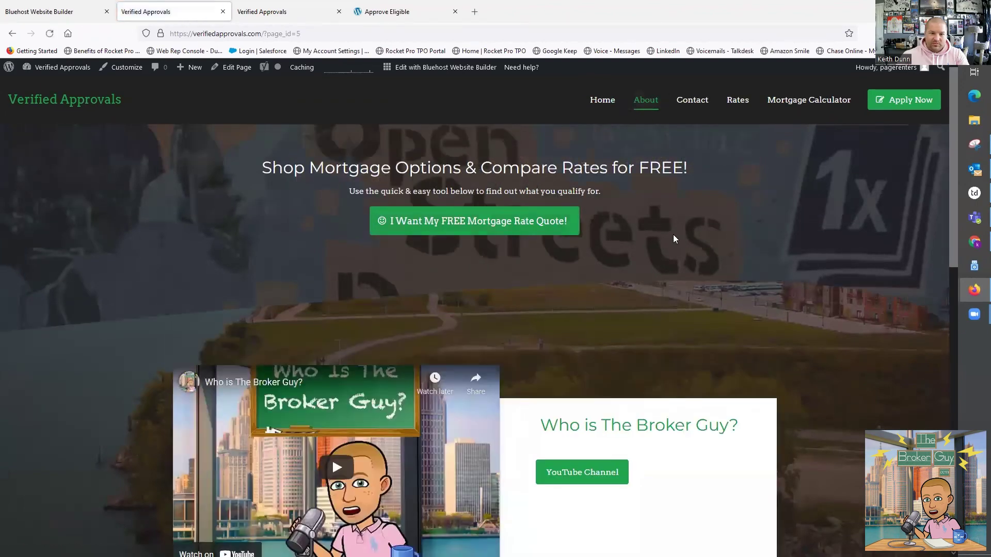
pyautogui.scroll(-6, 679, 238)
pyautogui.scroll(-5, 680, 333)
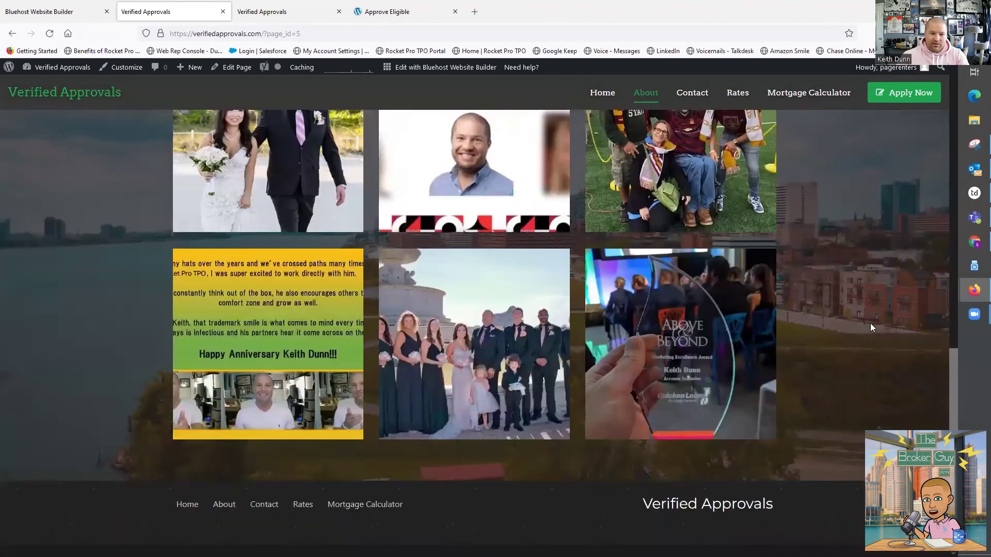
pyautogui.scroll(12, 870, 321)
pyautogui.scroll(-4, 845, 333)
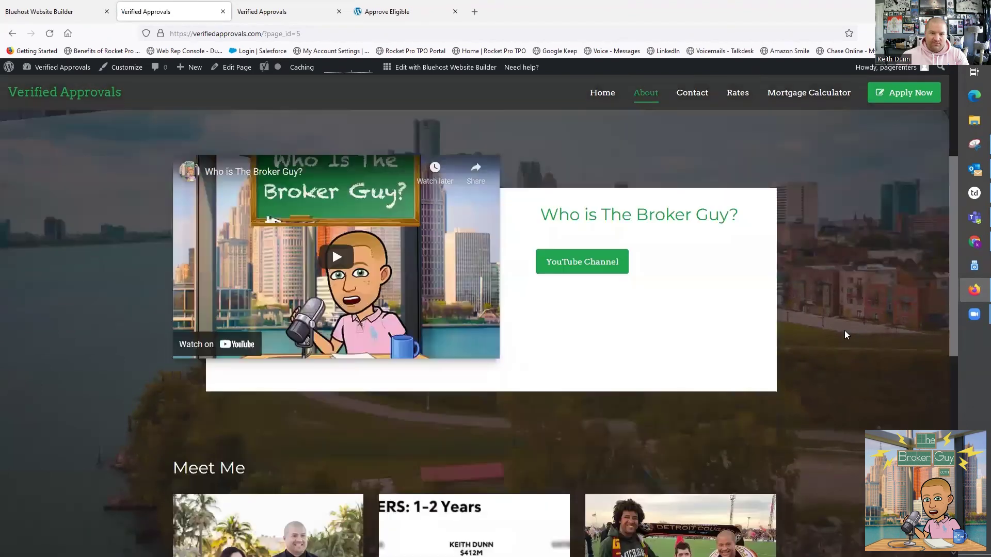
pyautogui.scroll(-4, 844, 332)
pyautogui.scroll(8, 836, 327)
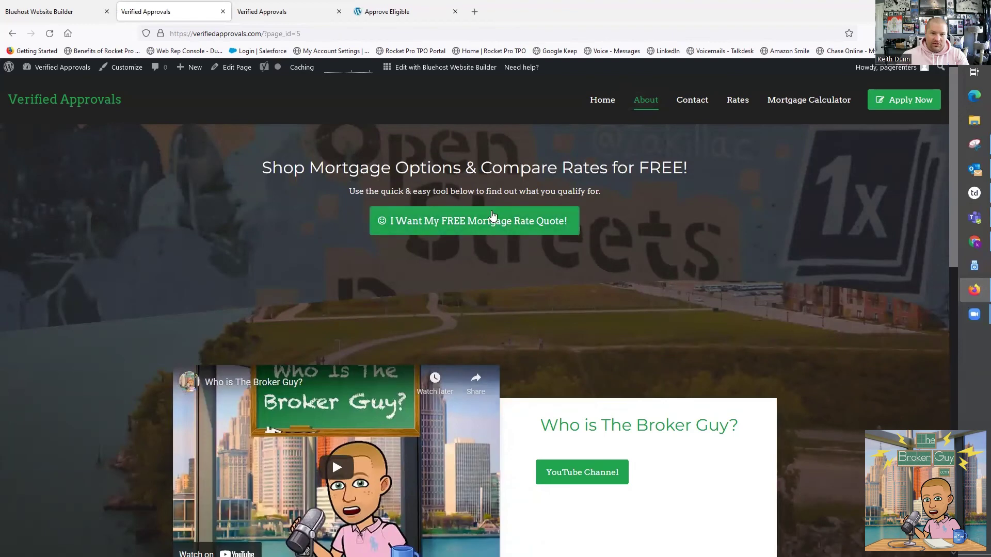
# Go to the live Contact page and check the Open Streets Detroit hero above the form
pyautogui.click(690, 102)
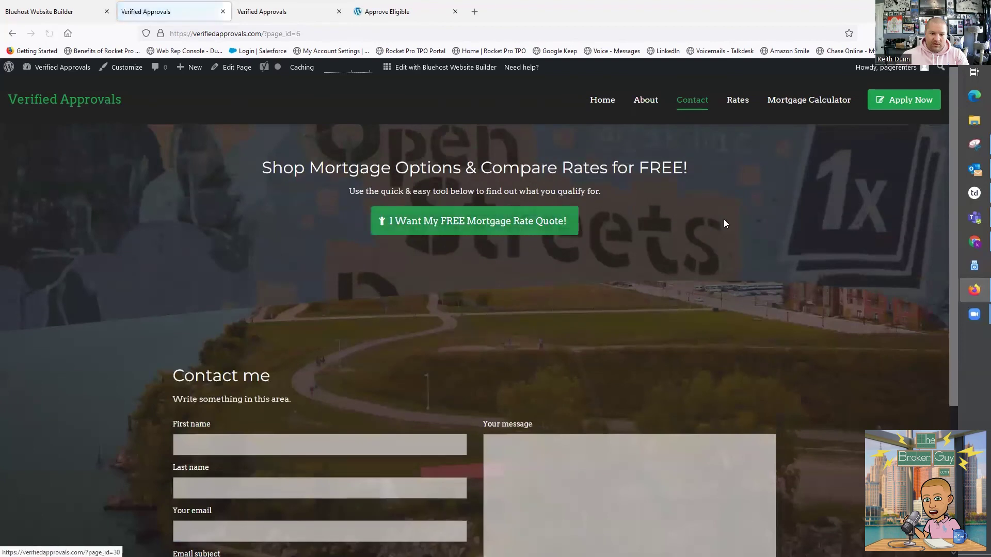
pyautogui.scroll(-4, 723, 218)
pyautogui.scroll(2, 771, 369)
pyautogui.scroll(2, 771, 369)
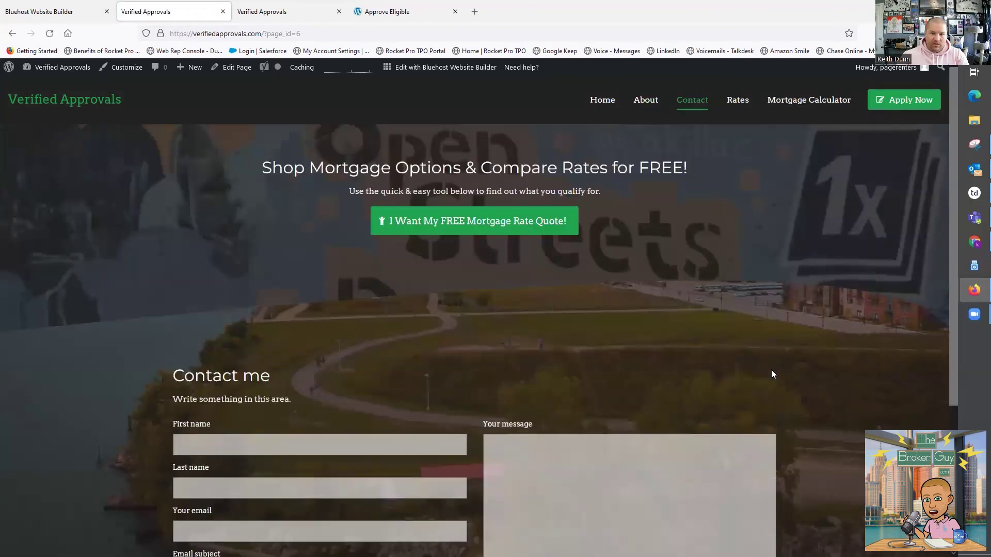
# Return to the live site's Home page from the navigation bar
pyautogui.click(604, 101)
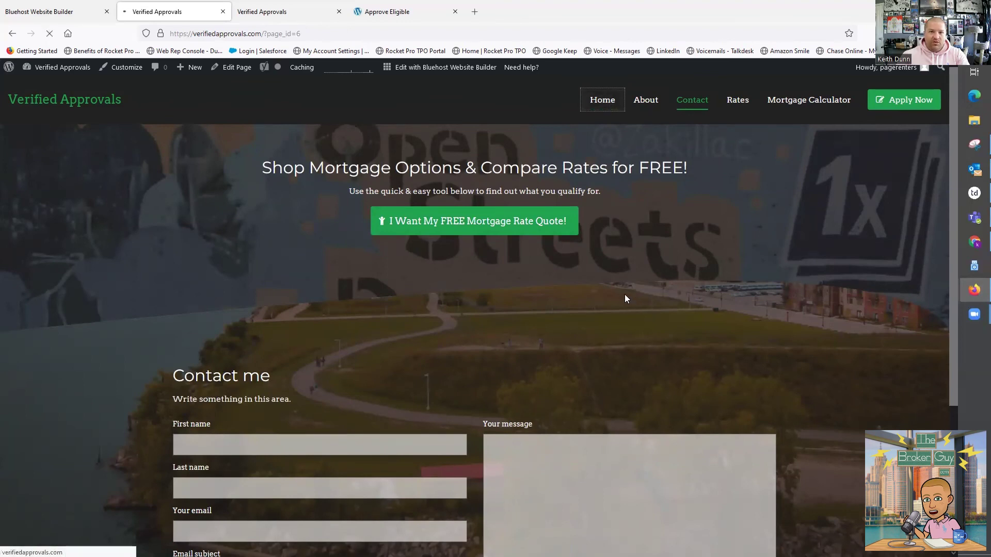